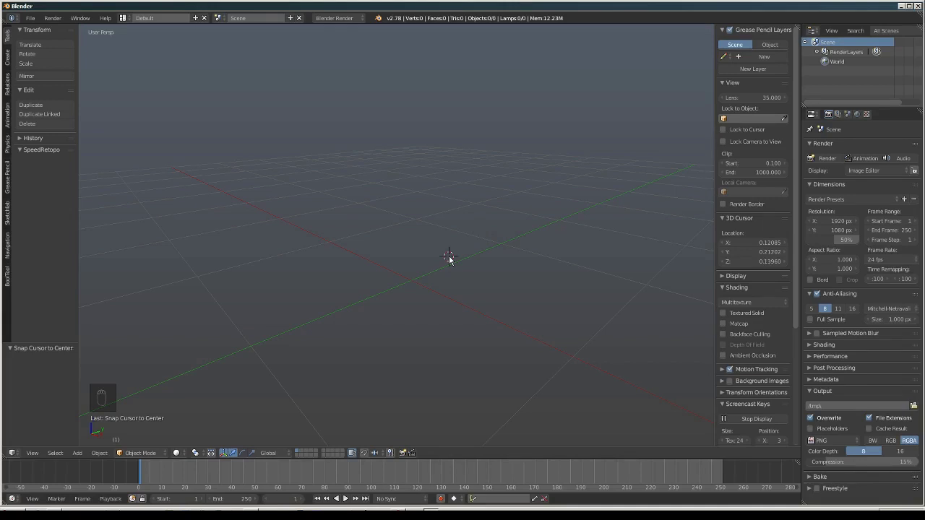
# Snap the 3D cursor to the centre of the scene
pyautogui.hotkey('shift', 's')
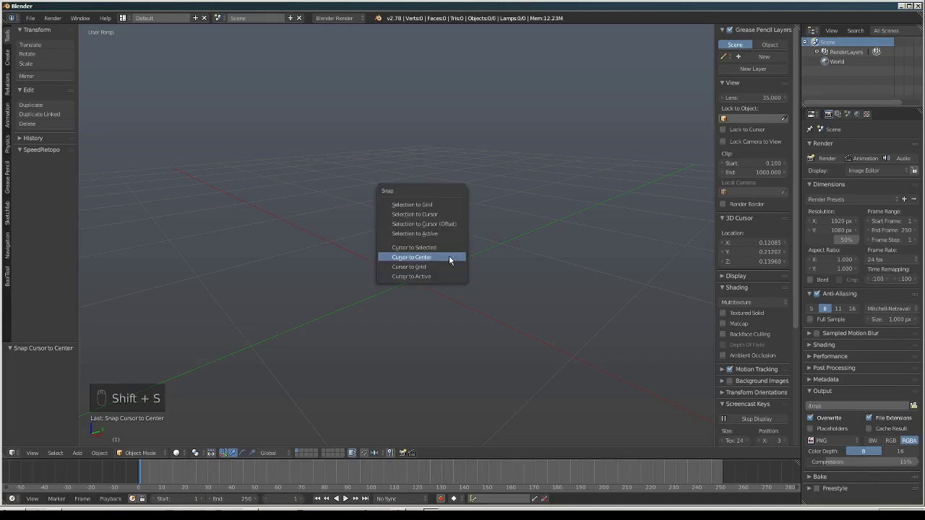
pyautogui.click(448, 257)
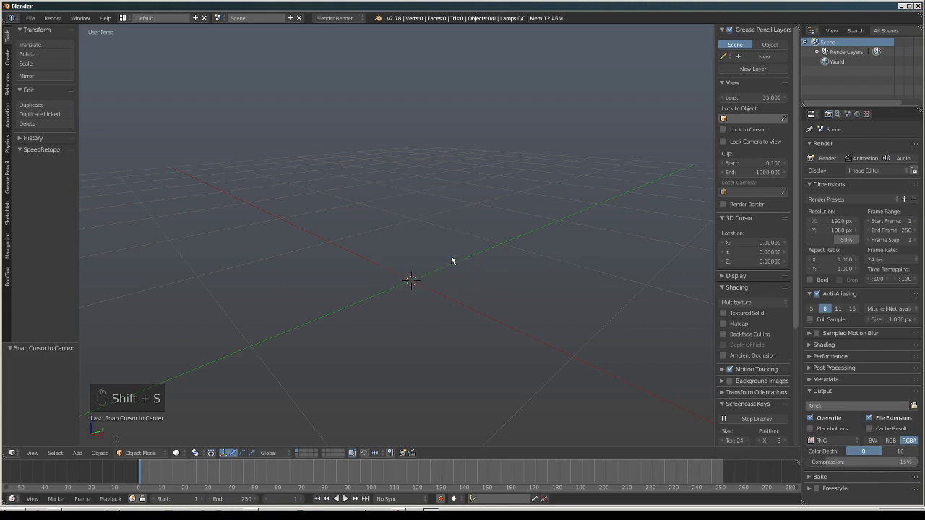
pyautogui.scroll(-3, 726, 381)
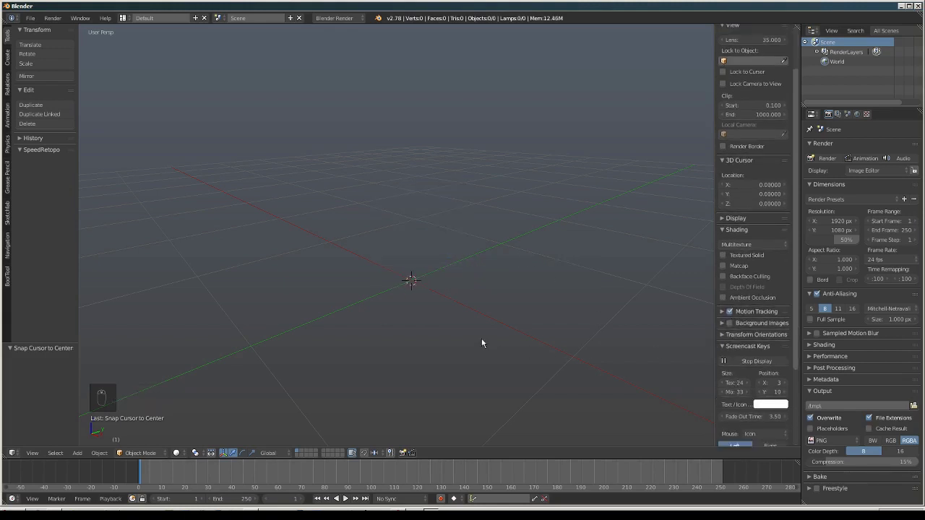
# Add an ico sphere mesh at the 3D cursor
pyautogui.moveTo(408, 319); pyautogui.dragTo(458, 309, button='middle')
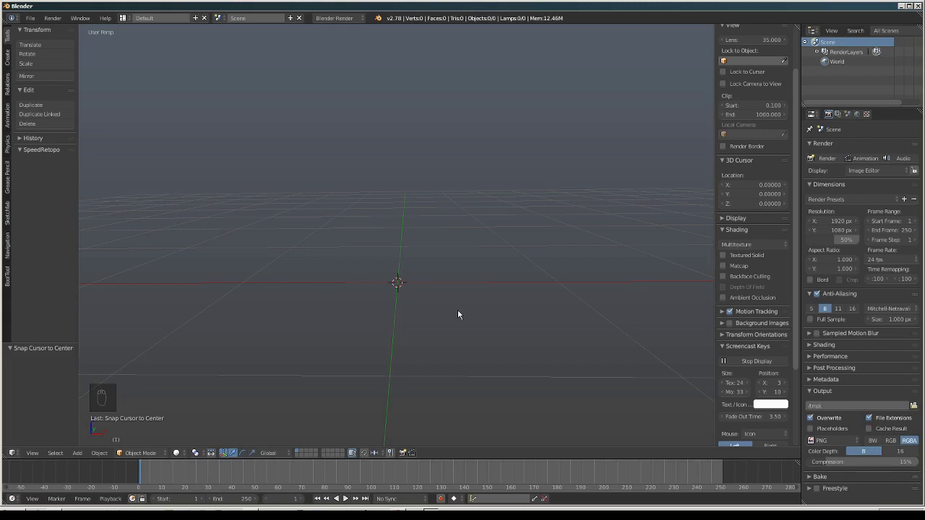
pyautogui.moveTo(475, 316); pyautogui.dragTo(465, 339, button='middle')
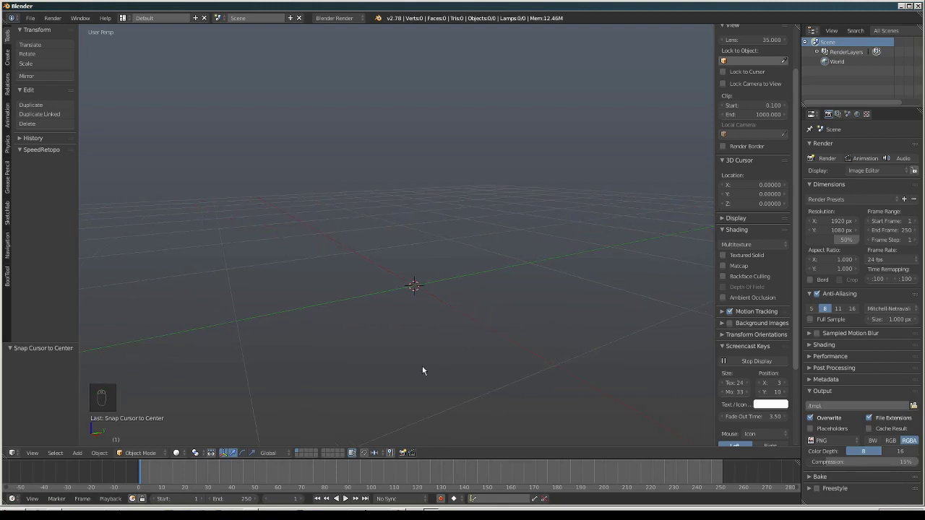
pyautogui.moveTo(424, 371); pyautogui.dragTo(477, 367, button='middle')
pyautogui.moveTo(477, 367); pyautogui.dragTo(438, 375, button='middle')
pyautogui.hotkey('shift', 'a')
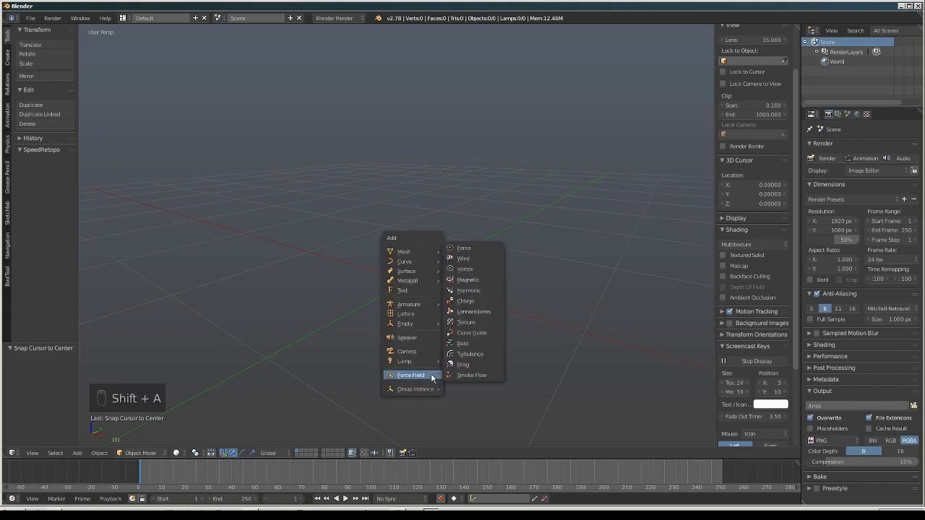
pyautogui.moveTo(405, 251)
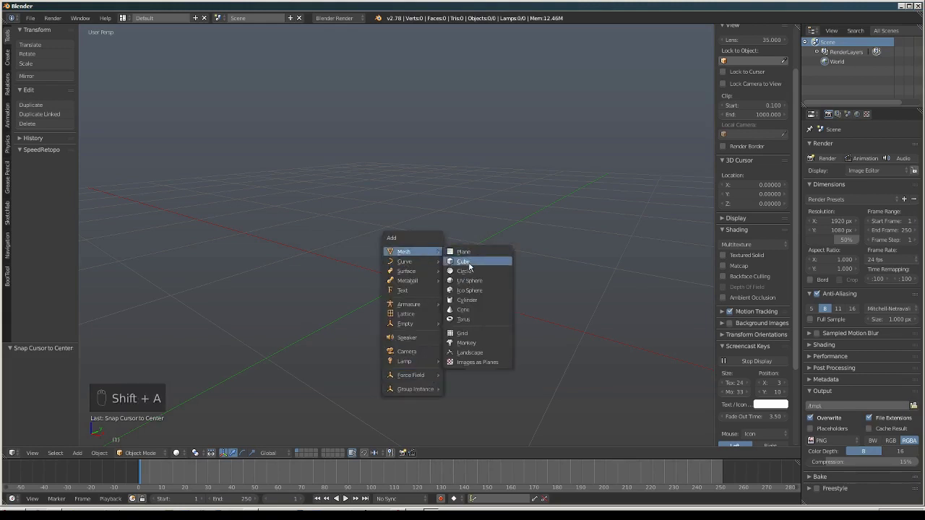
pyautogui.click(470, 289)
pyautogui.scroll(-4, 527, 316)
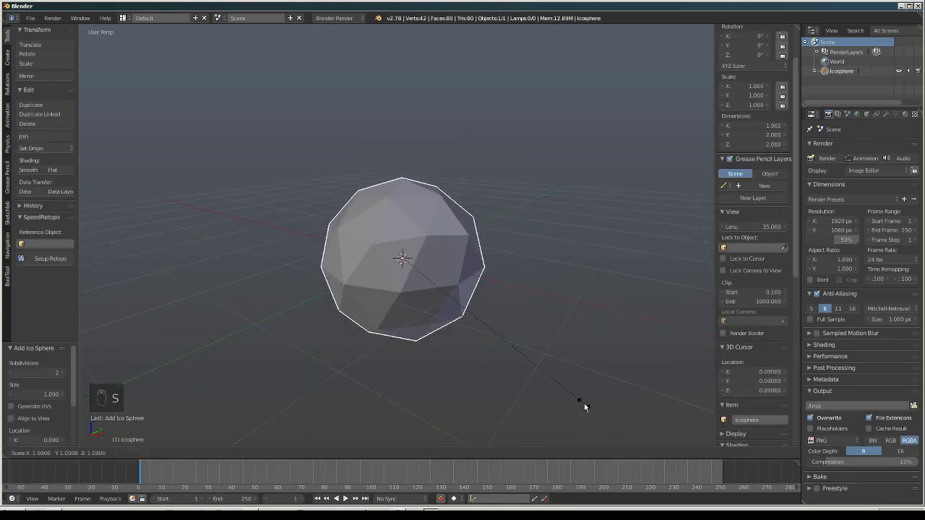
# Scale the ico sphere down uniformly to about 0.295 of its original size
pyautogui.press('s')
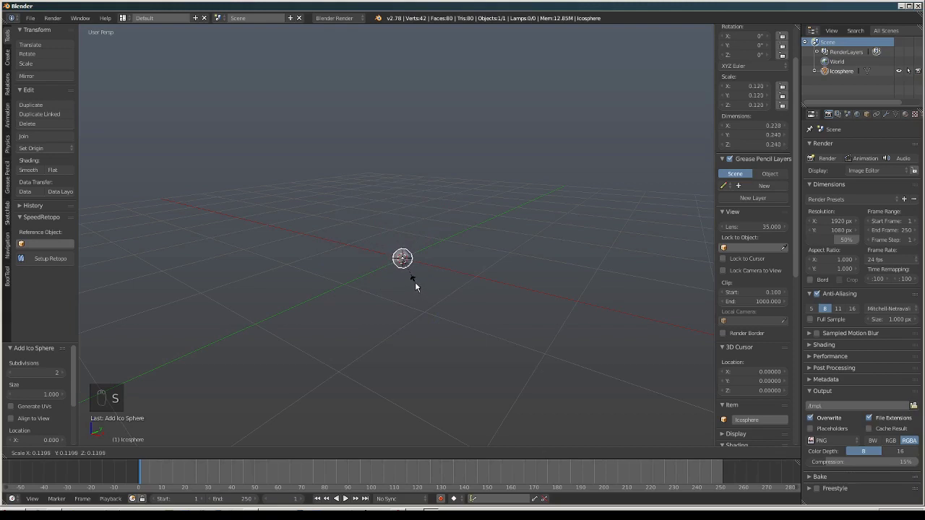
pyautogui.click(415, 282)
pyautogui.moveTo(398, 318); pyautogui.dragTo(458, 328, button='middle')
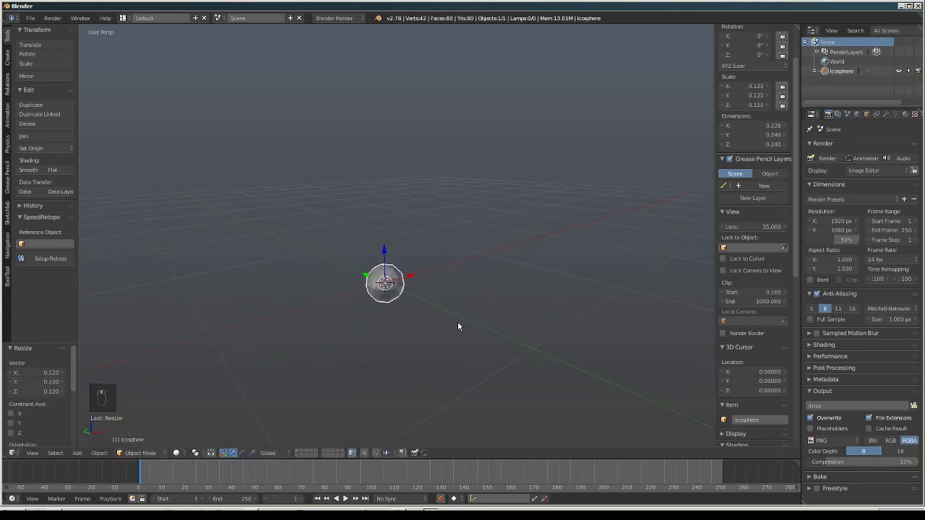
pyautogui.press('s')
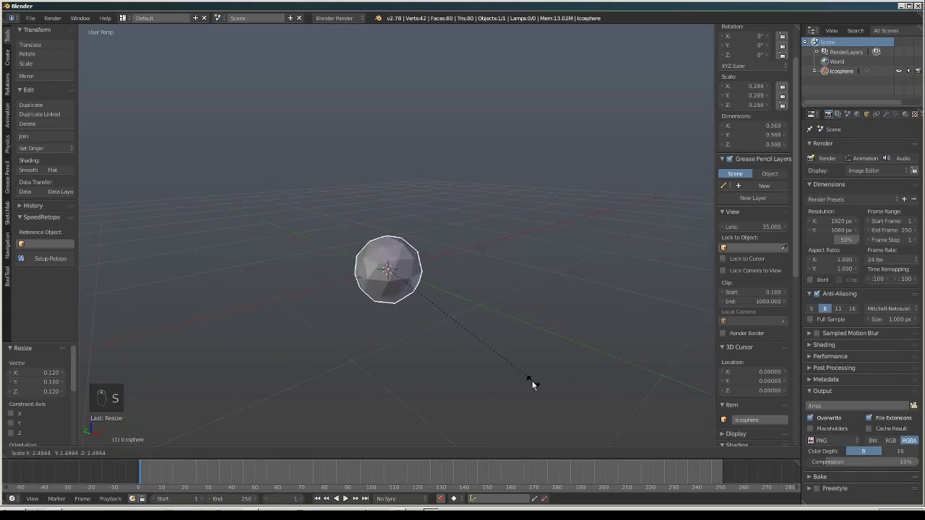
pyautogui.click(530, 381)
# Raise the ico sphere about 0.43 along Z and flatten it along Z by a factor of about 0.56
pyautogui.moveTo(388, 224); pyautogui.dragTo(387, 195)
pyautogui.press('s')
pyautogui.press('z')
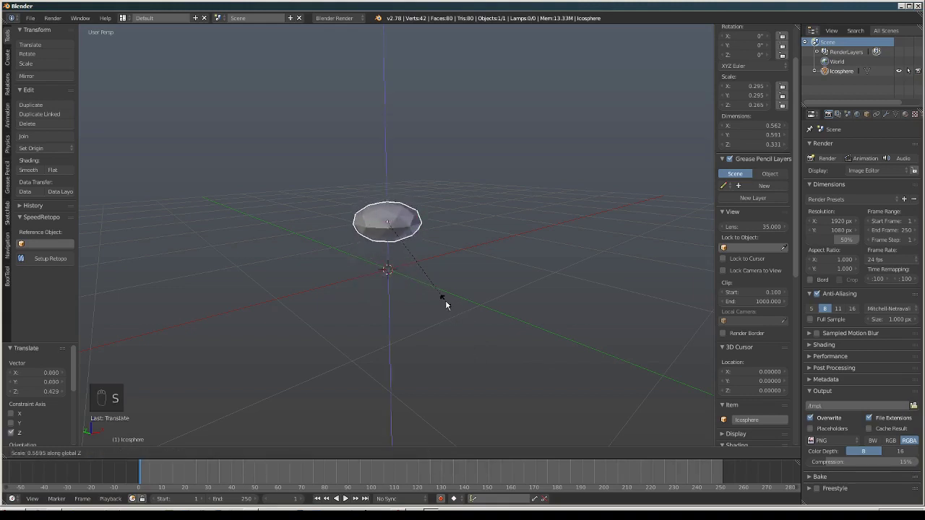
pyautogui.click(445, 305)
# Find the Quick Smoke operator by searching for "smoke" and apply it to the flattened ico sphere
pyautogui.moveTo(490, 295); pyautogui.dragTo(392, 310, button='middle')
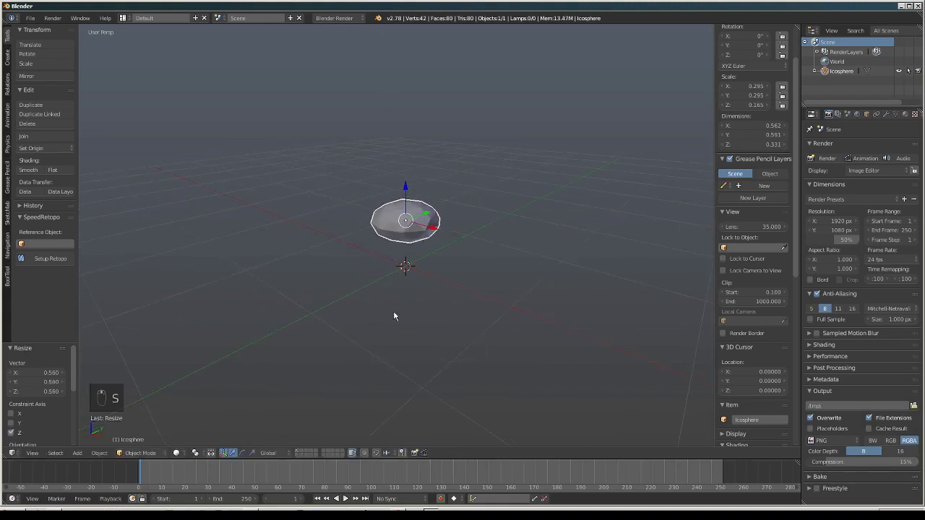
pyautogui.press('space')
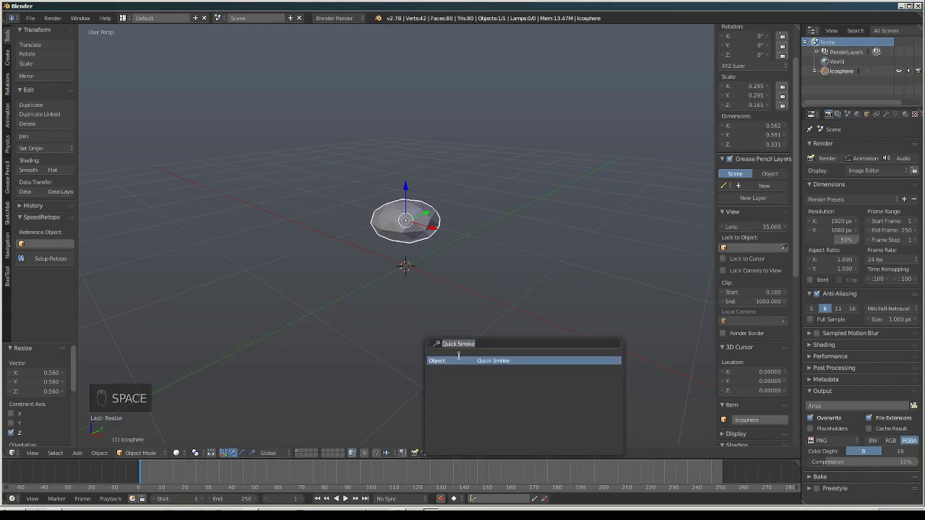
pyautogui.press('BackSpace')
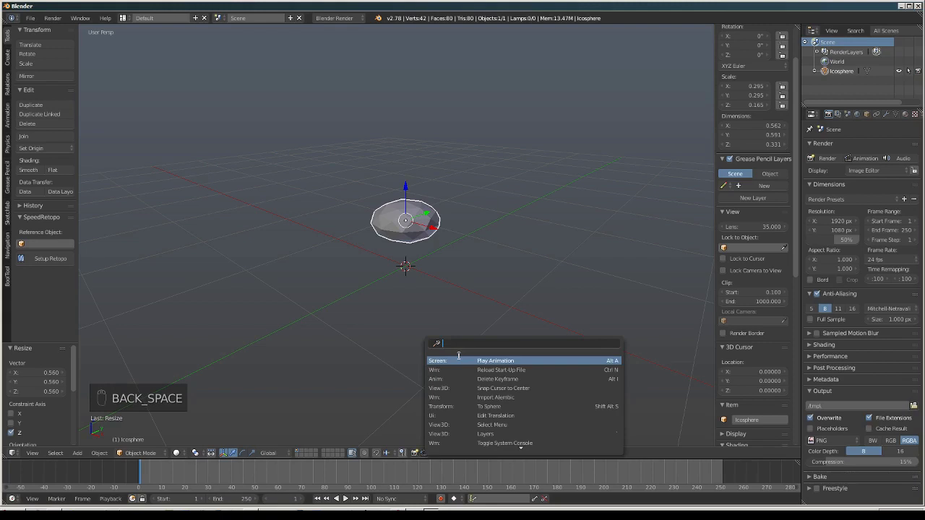
pyautogui.write('smoke')
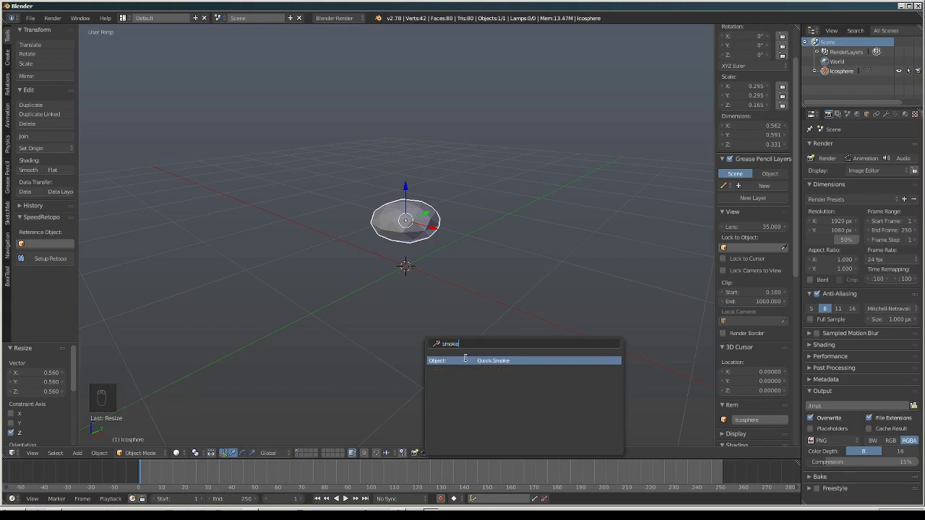
pyautogui.click(494, 360)
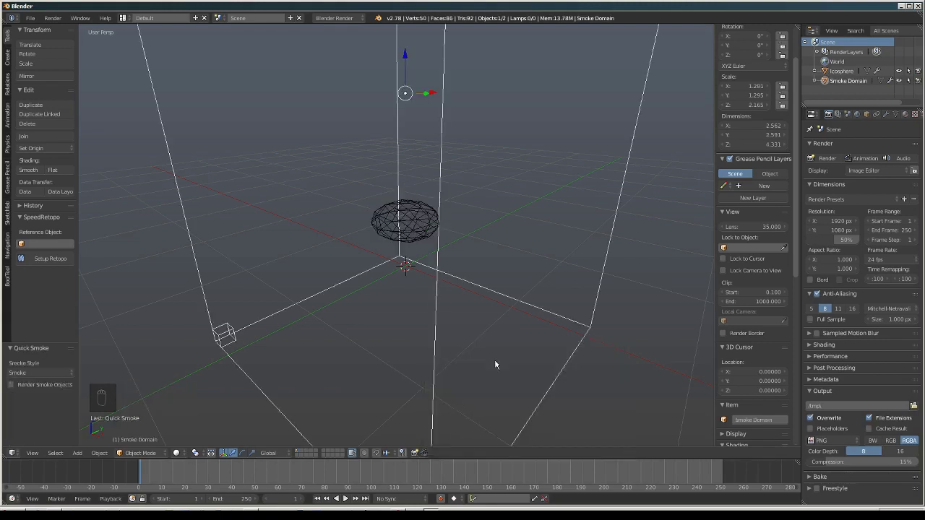
# In edit mode, raise the whole smoke domain mesh about 0.70 along Z in front orthographic view
pyautogui.moveTo(494, 359); pyautogui.dragTo(451, 317, button='middle')
pyautogui.scroll(-3, 481, 327)
pyautogui.scroll(5, 458, 313)
pyautogui.scroll(-3, 460, 313)
pyautogui.press('Tab')
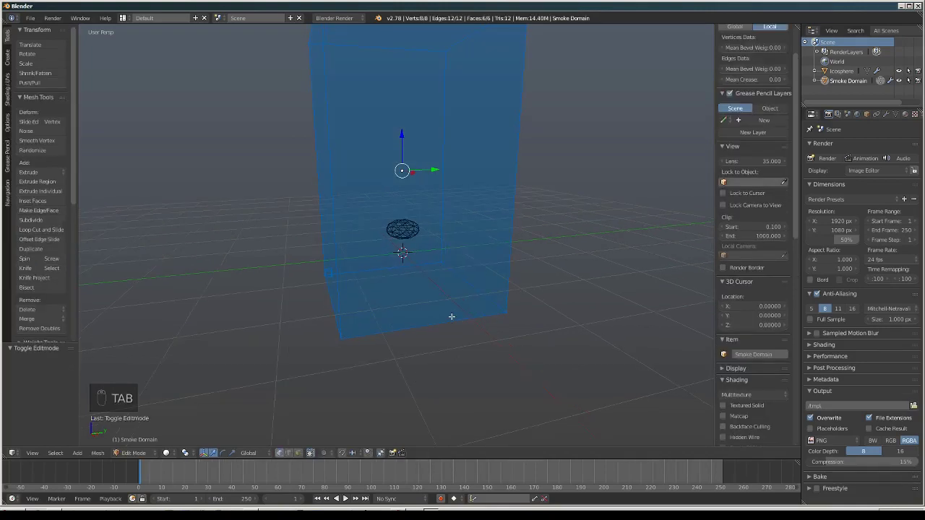
pyautogui.press('KP_1')
pyautogui.press('KP_5')
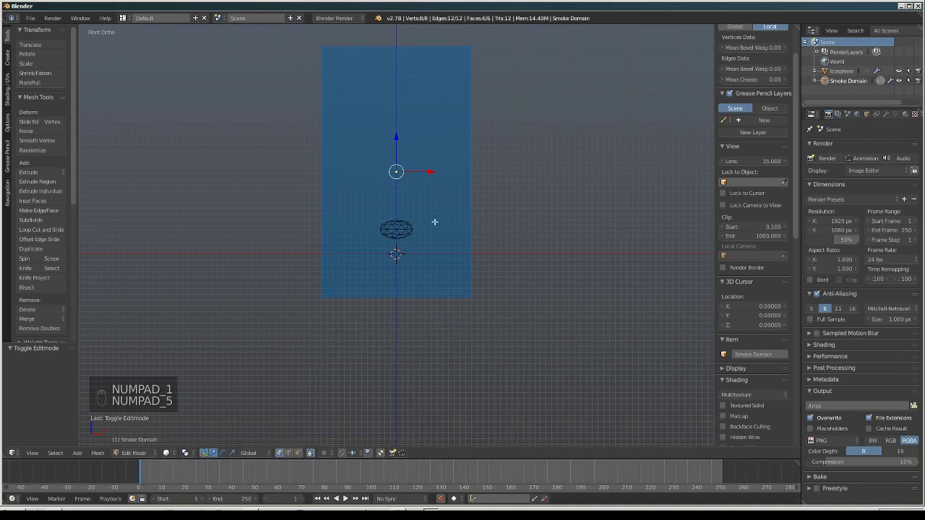
pyautogui.click(397, 145)
pyautogui.moveTo(397, 144); pyautogui.dragTo(395, 102)
# Widen the smoke domain mesh by a factor of about 2.14 along X and about 3.49 along Y
pyautogui.scroll(-4, 419, 208)
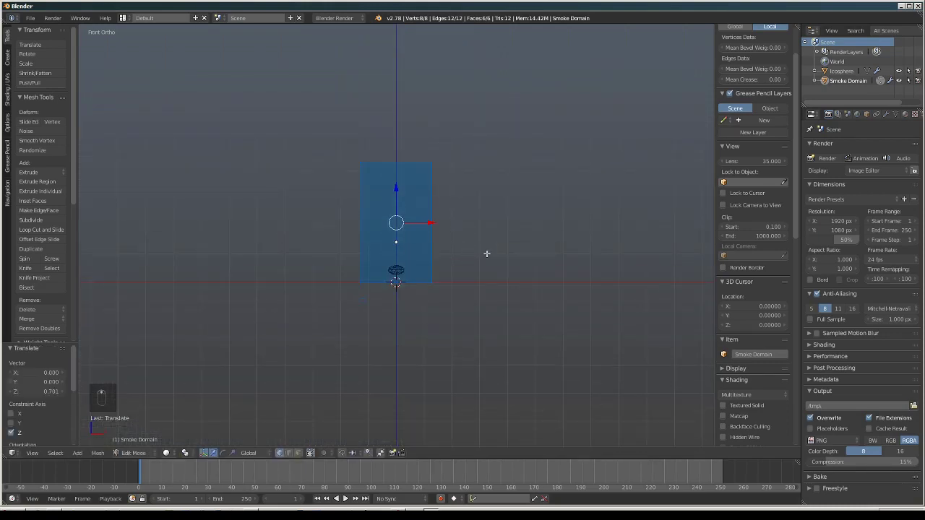
pyautogui.press('s')
pyautogui.press('x')
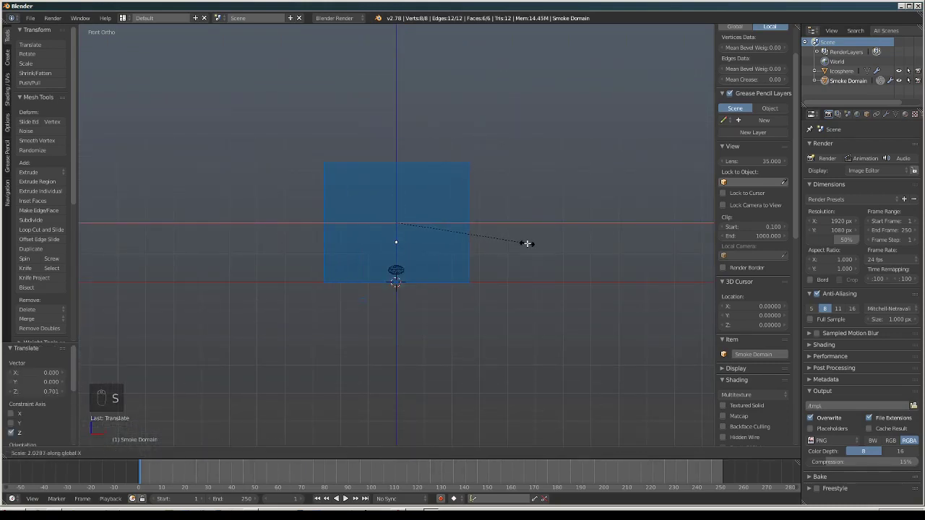
pyautogui.click(530, 244)
pyautogui.moveTo(531, 244); pyautogui.dragTo(382, 299, button='middle')
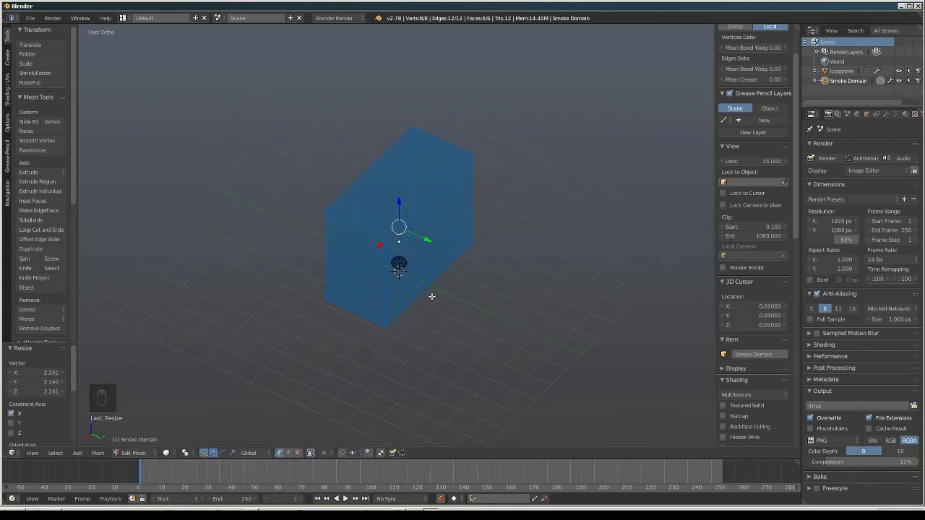
pyautogui.press('s')
pyautogui.press('y')
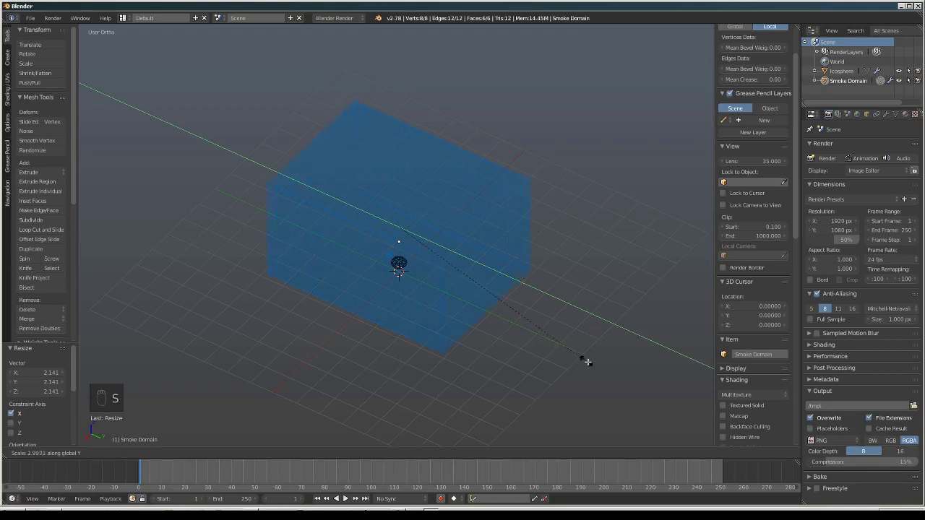
pyautogui.click(626, 374)
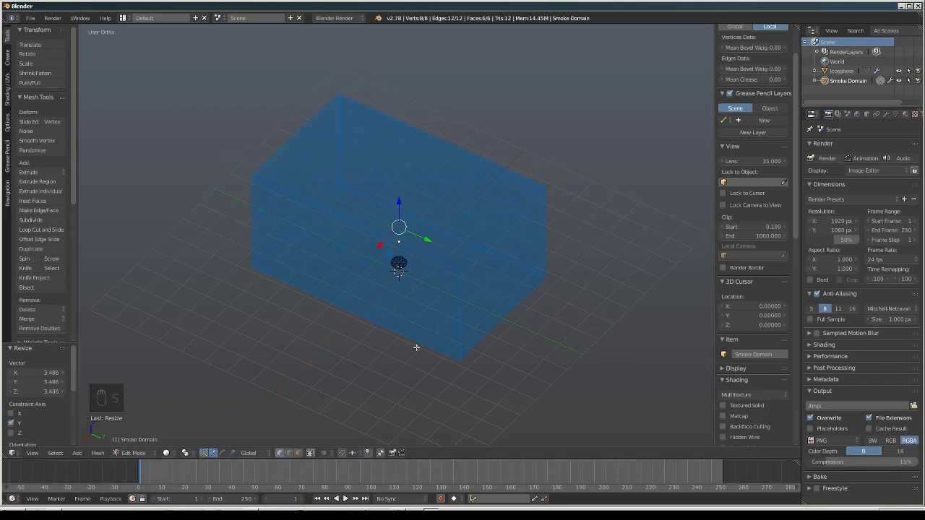
# Return the smoke domain to object mode in perspective view and play the smoke simulation up to frame 42
pyautogui.scroll(5, 416, 348)
pyautogui.press('KP_5')
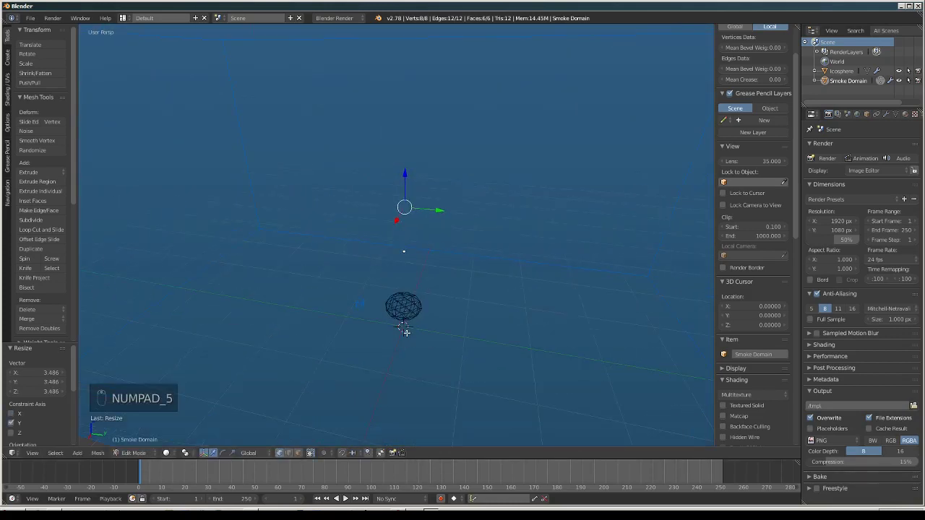
pyautogui.moveTo(406, 331); pyautogui.dragTo(432, 261, button='middle')
pyautogui.press('Tab')
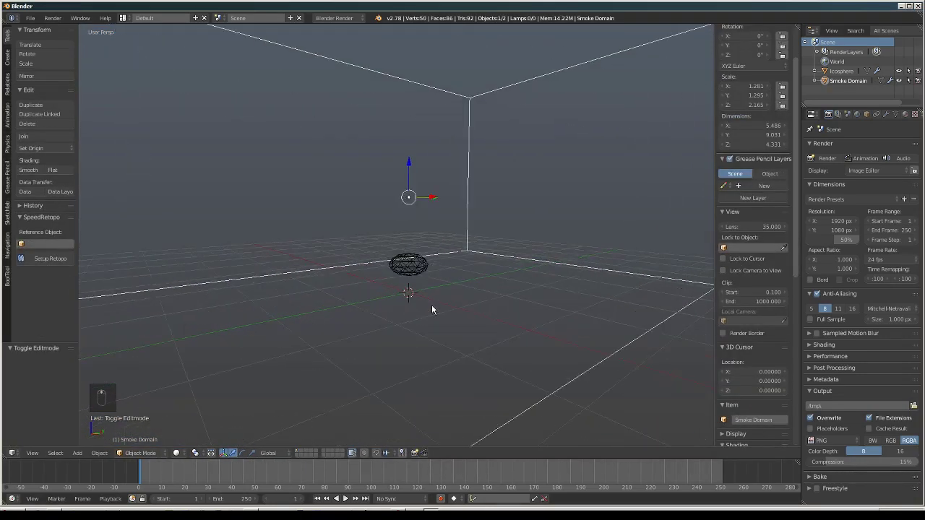
pyautogui.click(346, 499)
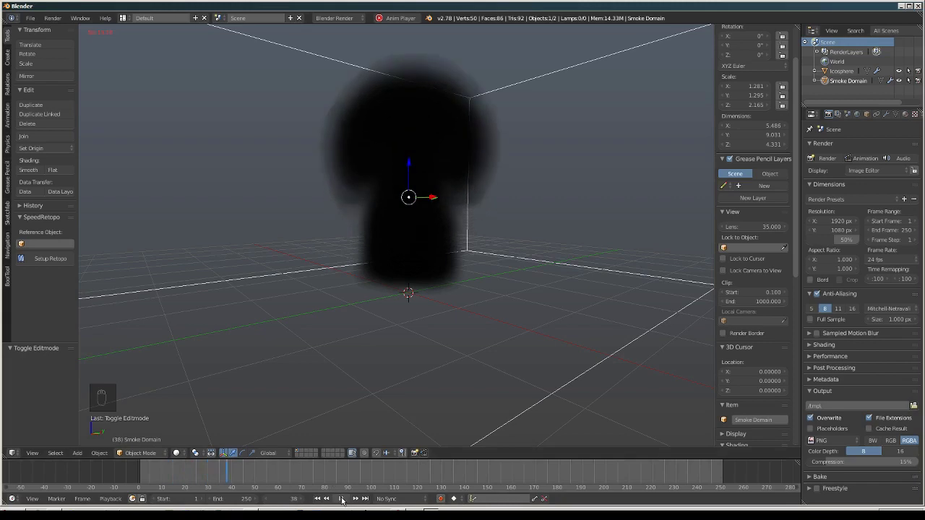
pyautogui.hotkey('alt', 'a')
# Add a Hemi lamp at the 3D cursor and raise it about 7.93 along Z above the smoke domain
pyautogui.moveTo(508, 355); pyautogui.dragTo(490, 328, button='middle')
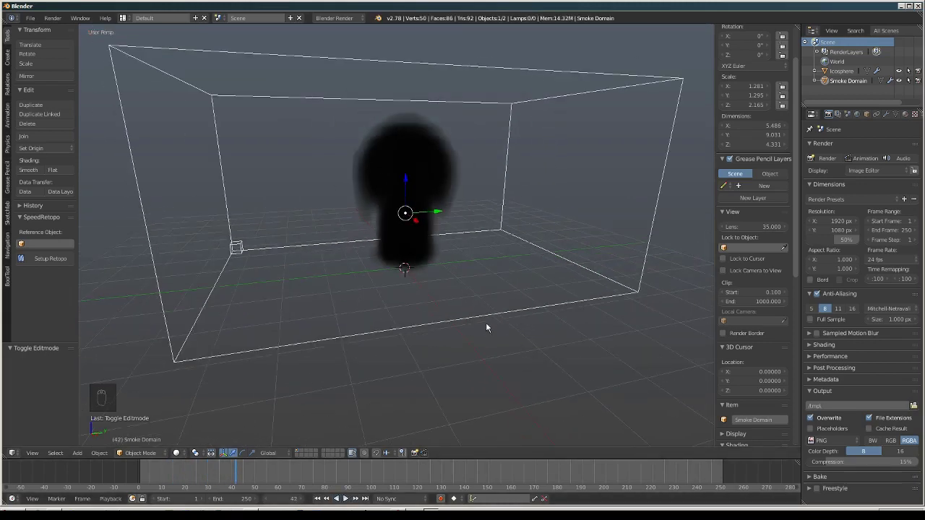
pyautogui.hotkey('shift', 'a')
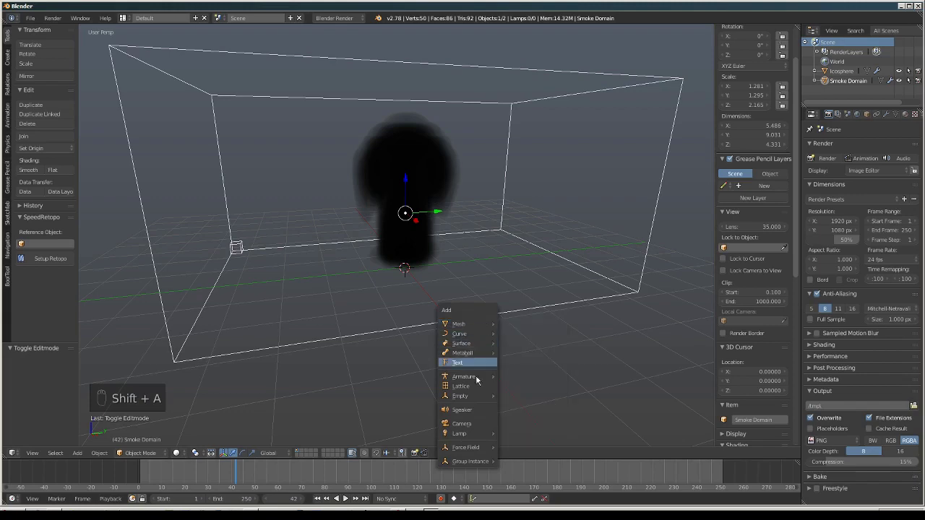
pyautogui.moveTo(474, 436)
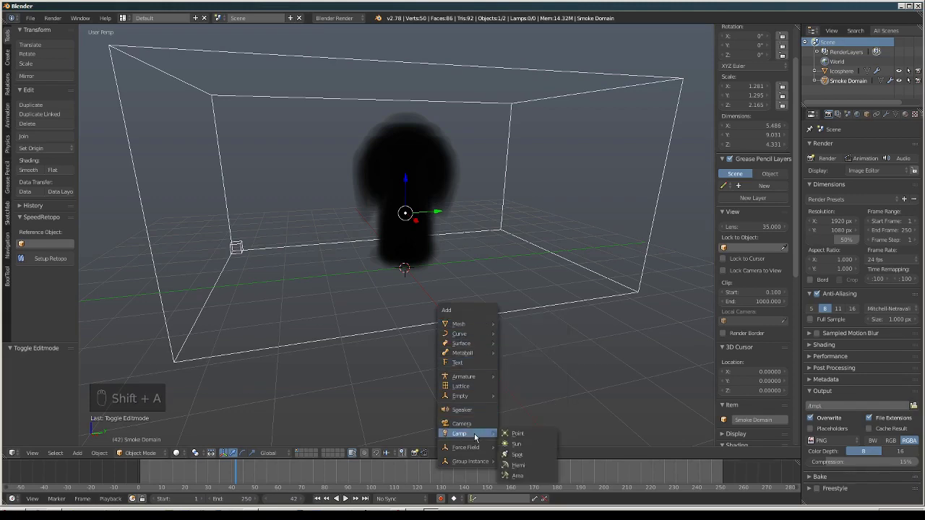
pyautogui.click(531, 465)
pyautogui.scroll(-4, 489, 305)
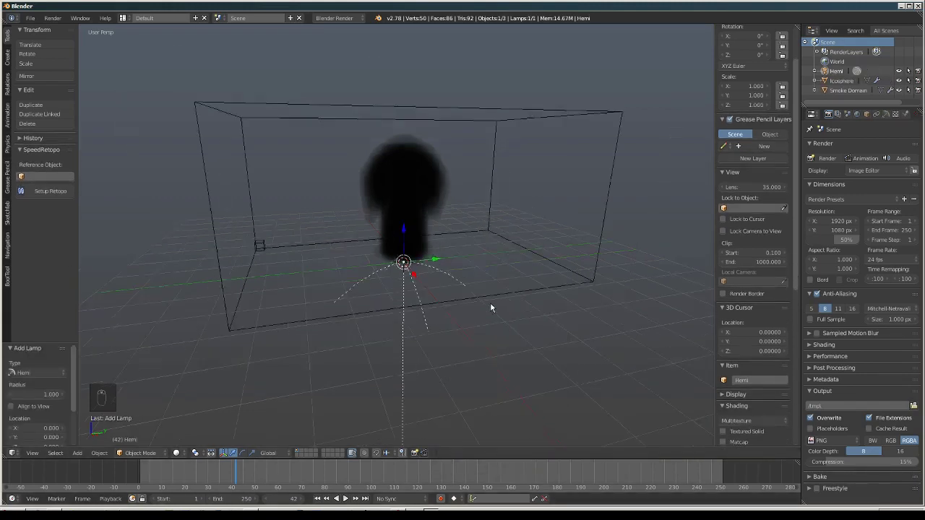
pyautogui.press('g')
pyautogui.press('z')
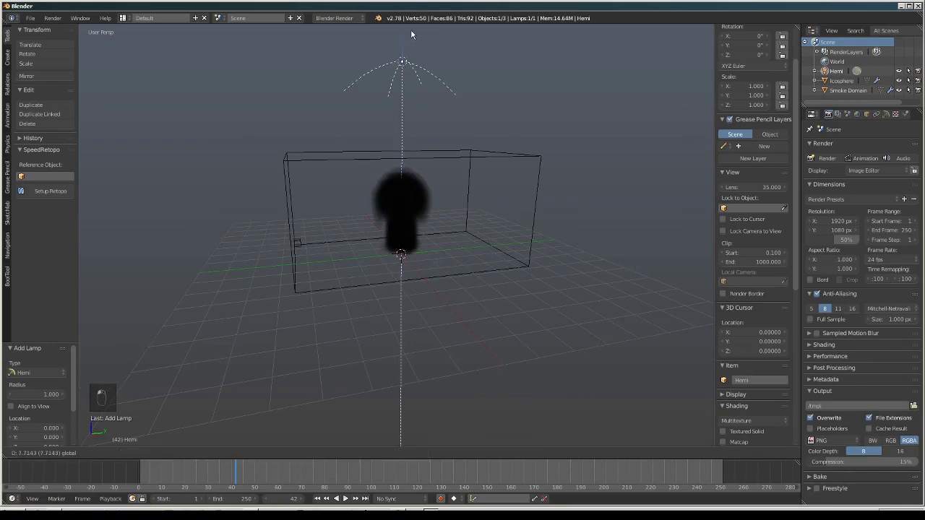
pyautogui.click(411, 30)
# Set the viewport's material mode to GLSL and display the 3D view with Material shading
pyautogui.moveTo(383, 284)
pyautogui.mouseDown(button='middle')
pyautogui.moveTo(362, 289)
pyautogui.moveTo(433, 274)
pyautogui.moveTo(395, 281)
pyautogui.mouseUp(button='middle')
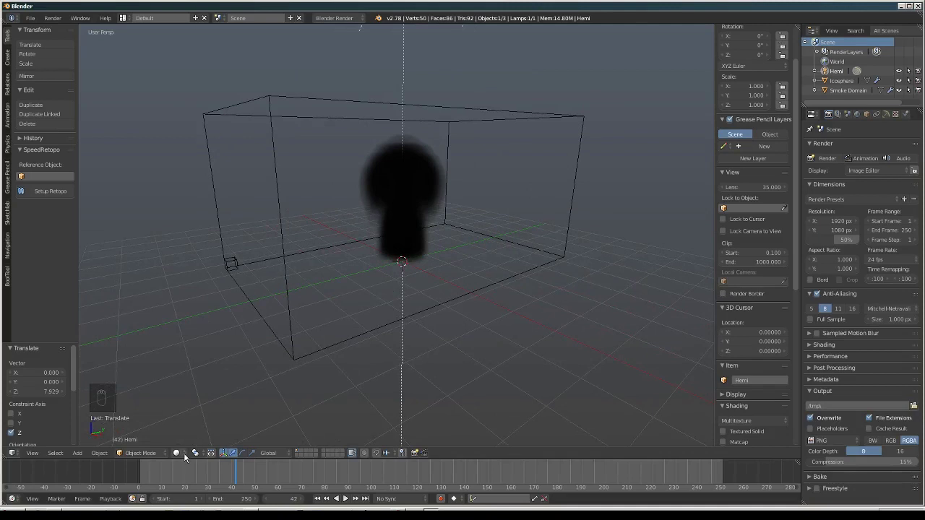
pyautogui.scroll(-5, 772, 298)
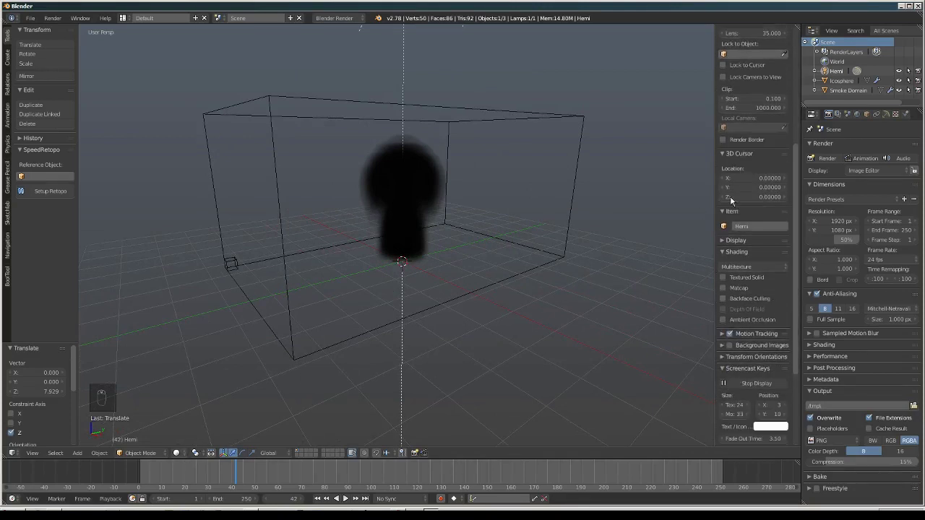
pyautogui.click(759, 267)
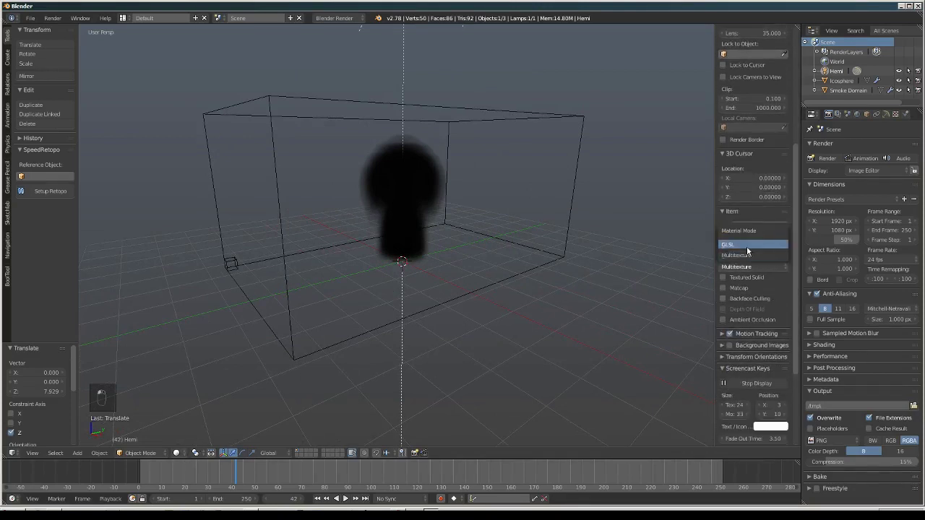
pyautogui.click(746, 246)
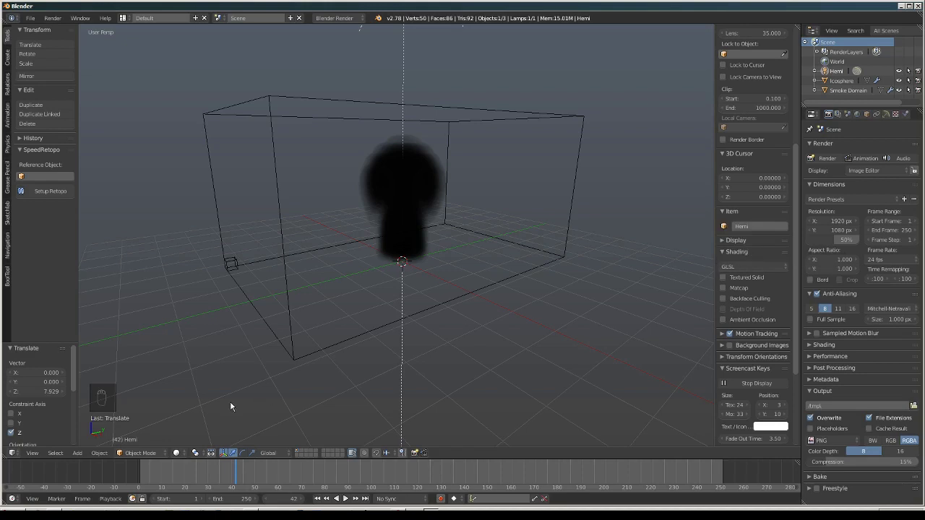
pyautogui.click(177, 453)
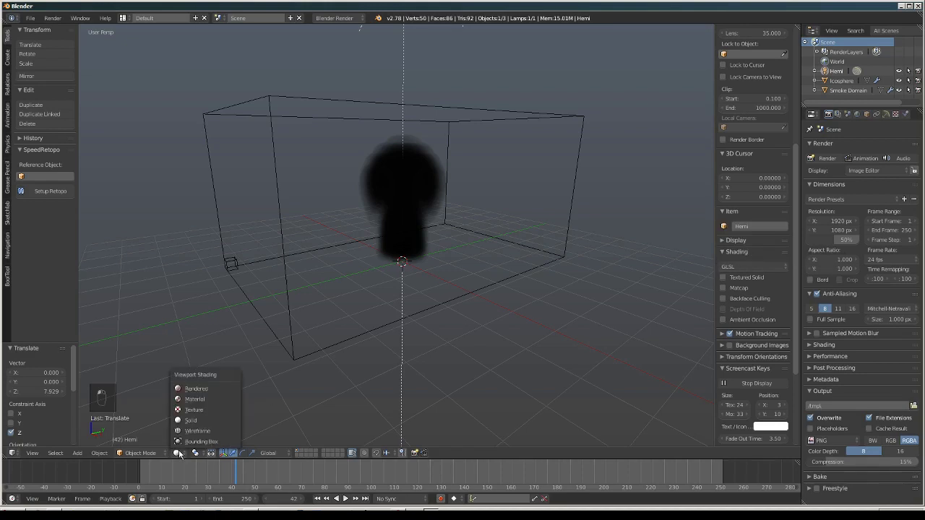
pyautogui.click(197, 399)
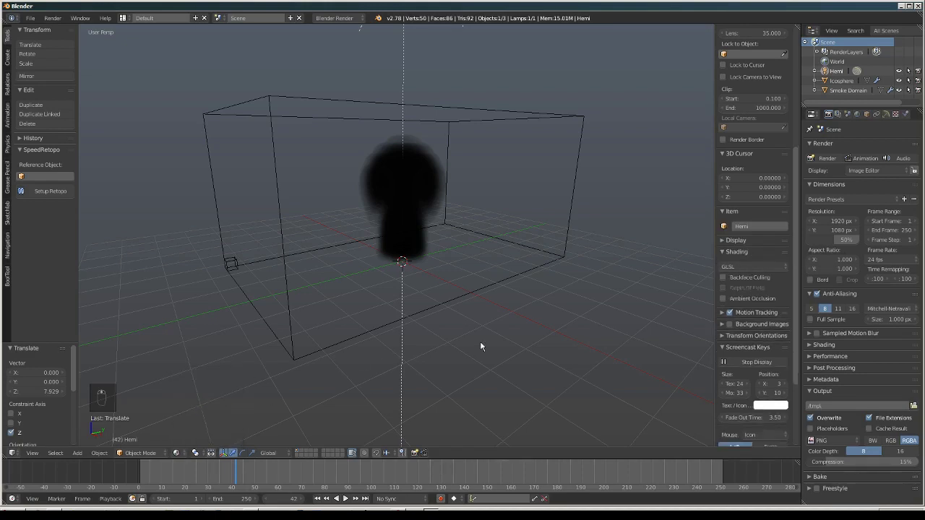
# Replay the smoke simulation from the first frame up to frame 84, and return to frame 1
pyautogui.moveTo(480, 346); pyautogui.dragTo(441, 354, button='middle')
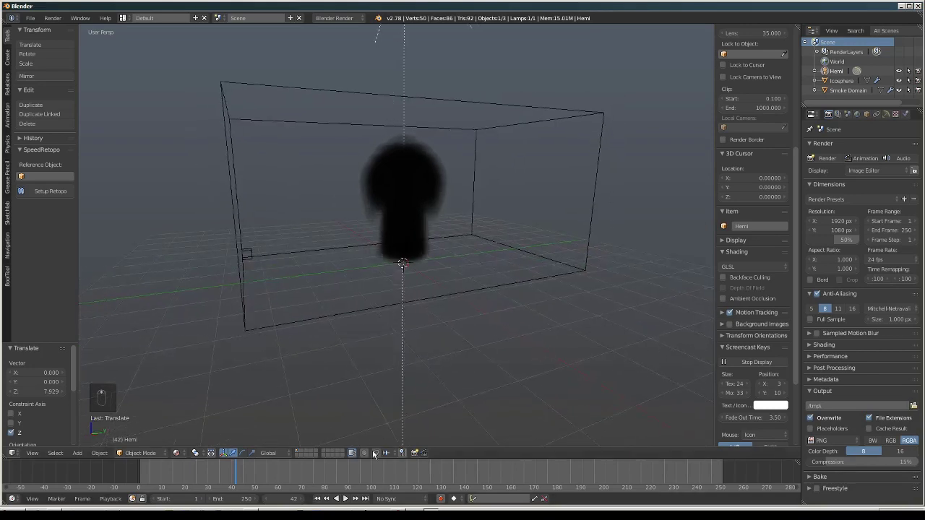
pyautogui.click(318, 504)
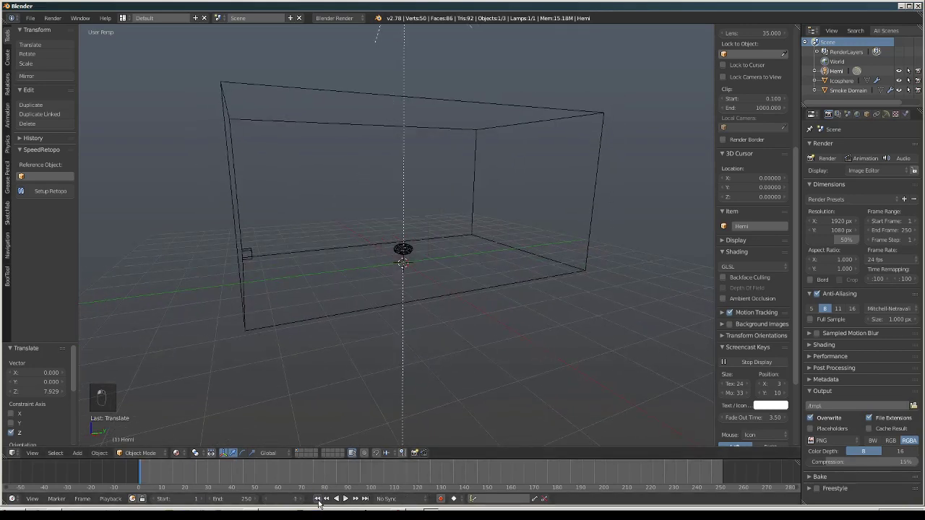
pyautogui.click(346, 499)
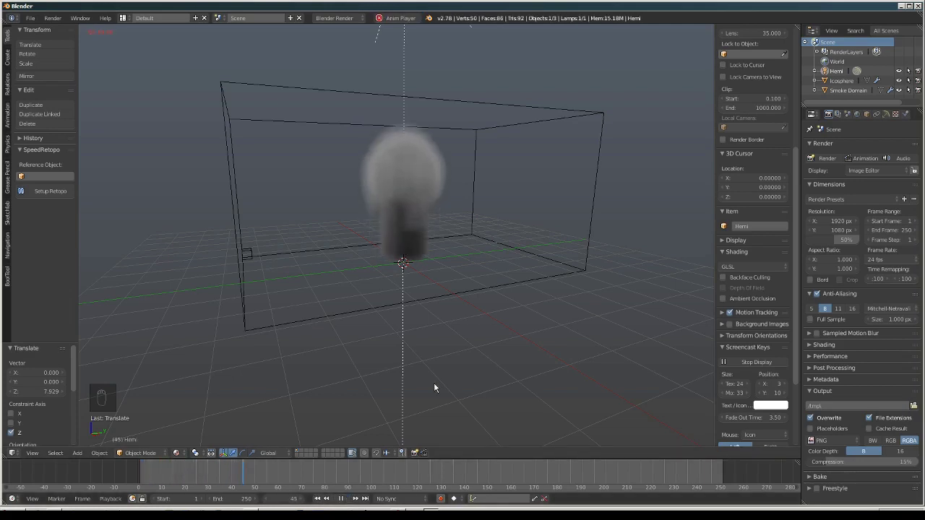
pyautogui.click(342, 499)
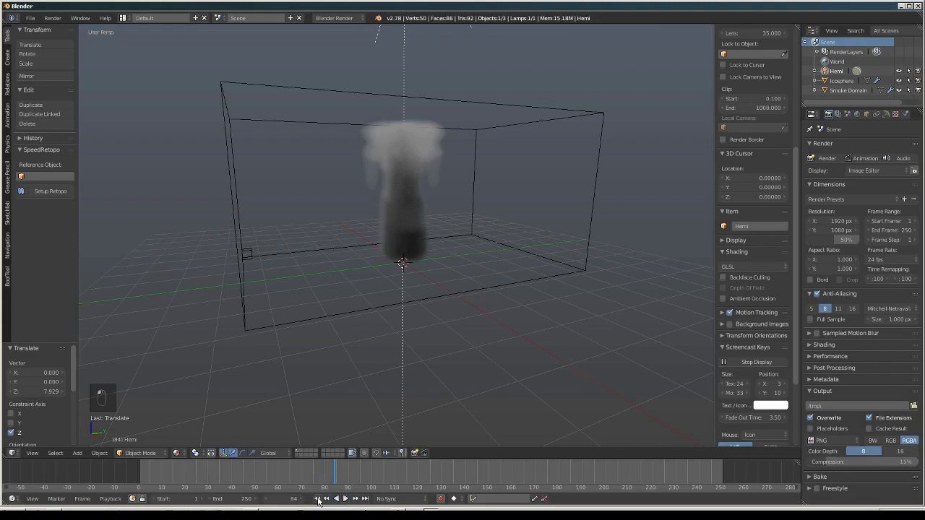
pyautogui.click(318, 498)
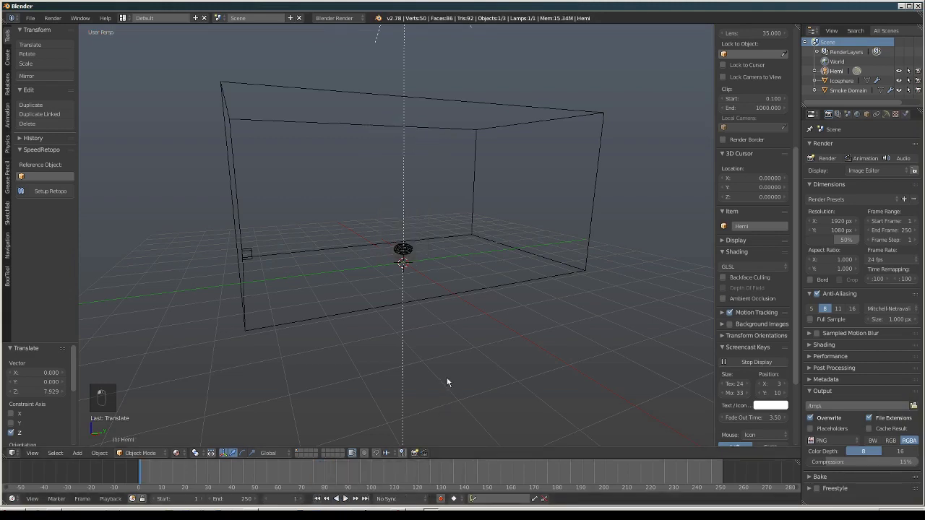
# Move the ico sphere about 2.71 along Y, towards one end of the smoke domain
pyautogui.scroll(5, 444, 369)
pyautogui.moveTo(443, 346); pyautogui.dragTo(450, 318, button='middle')
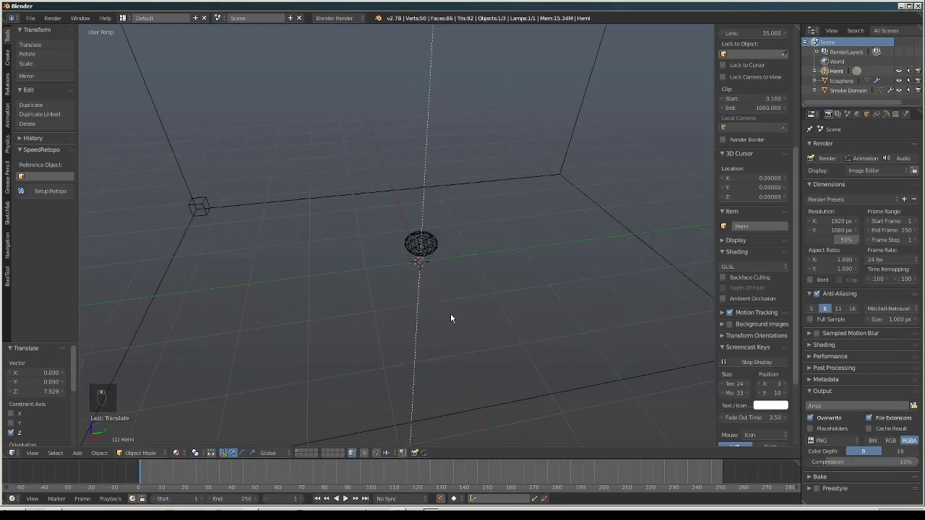
pyautogui.rightClick(433, 242)
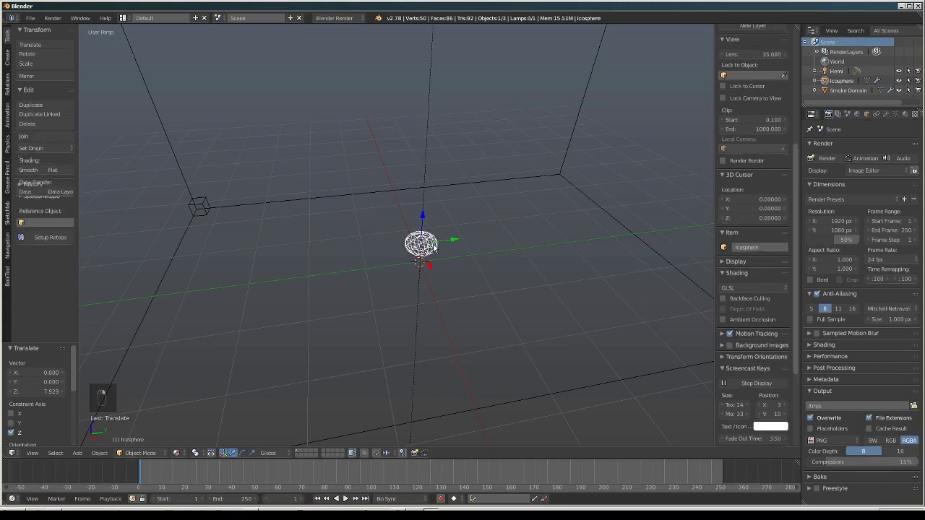
pyautogui.moveTo(452, 245); pyautogui.dragTo(588, 237)
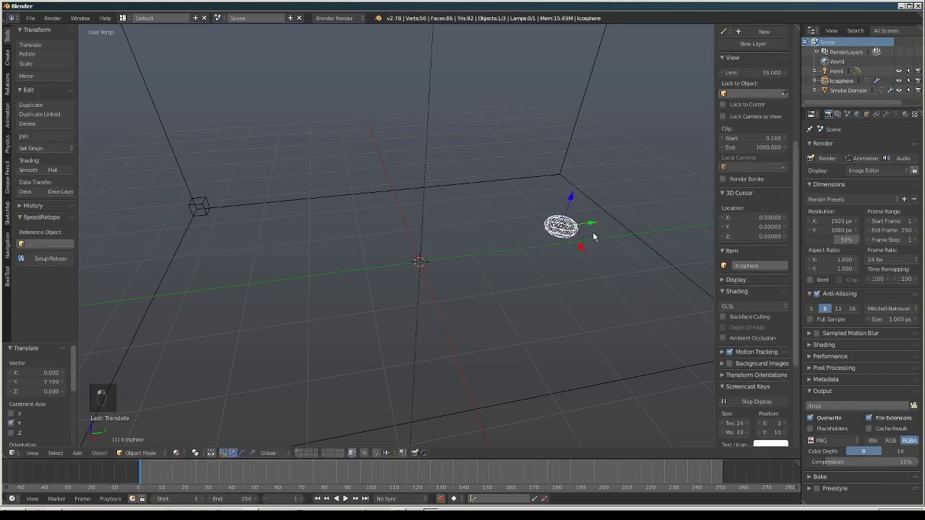
# Add a Wind force field at the 3D cursor and rotate it 90° around the X axis
pyautogui.moveTo(589, 280); pyautogui.dragTo(522, 337, button='middle')
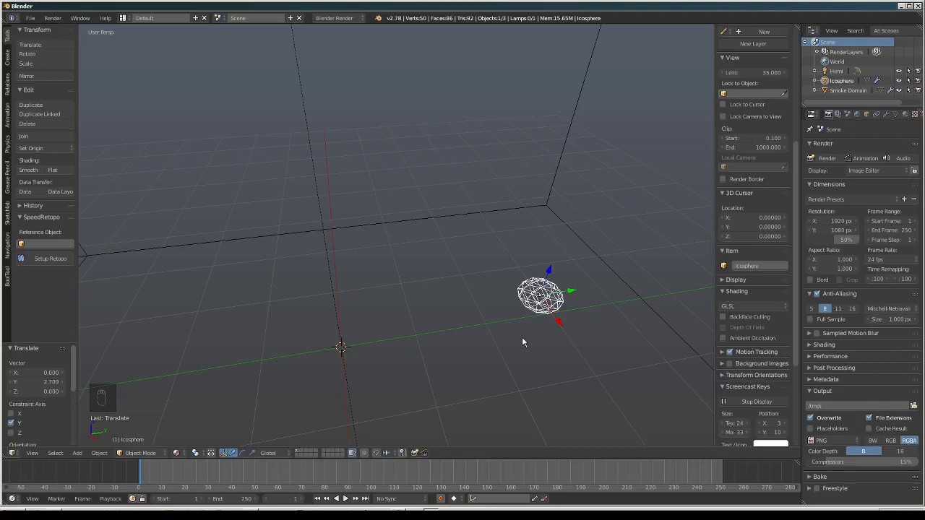
pyautogui.hotkey('shift', 'a')
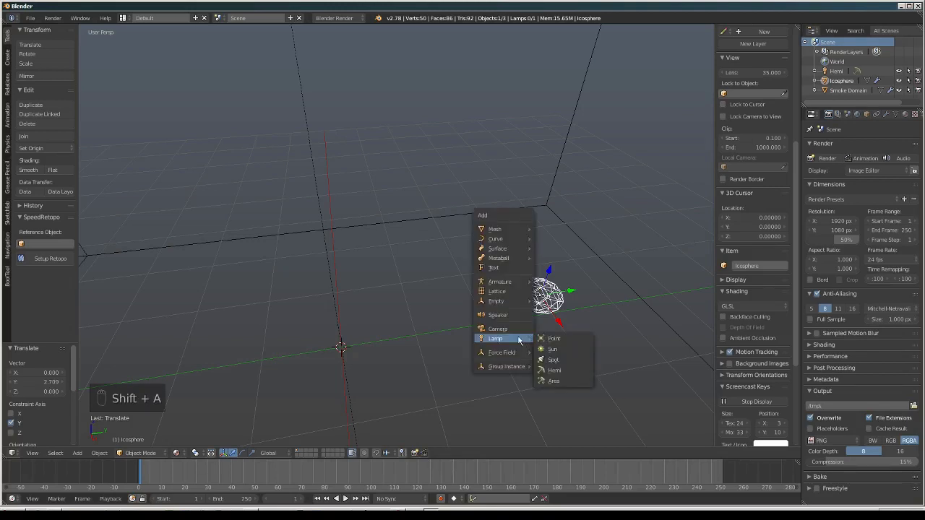
pyautogui.moveTo(506, 353)
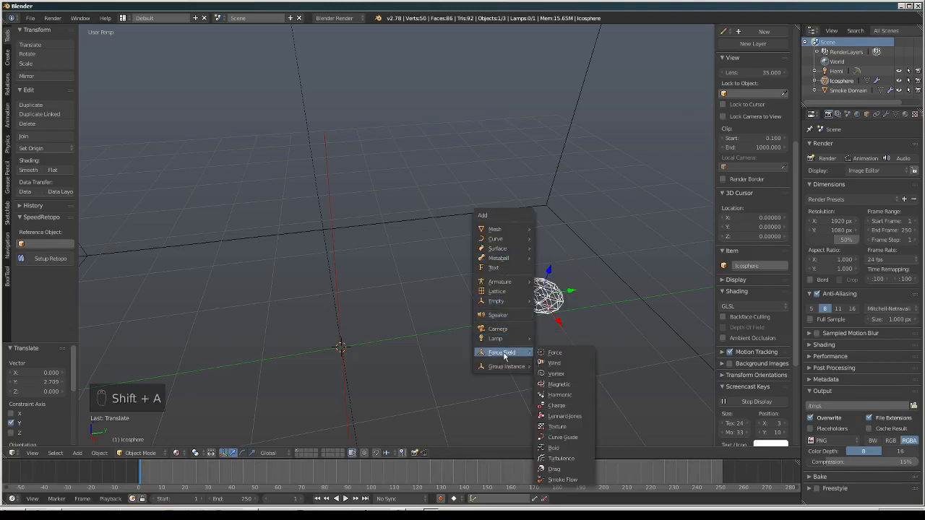
pyautogui.click(560, 362)
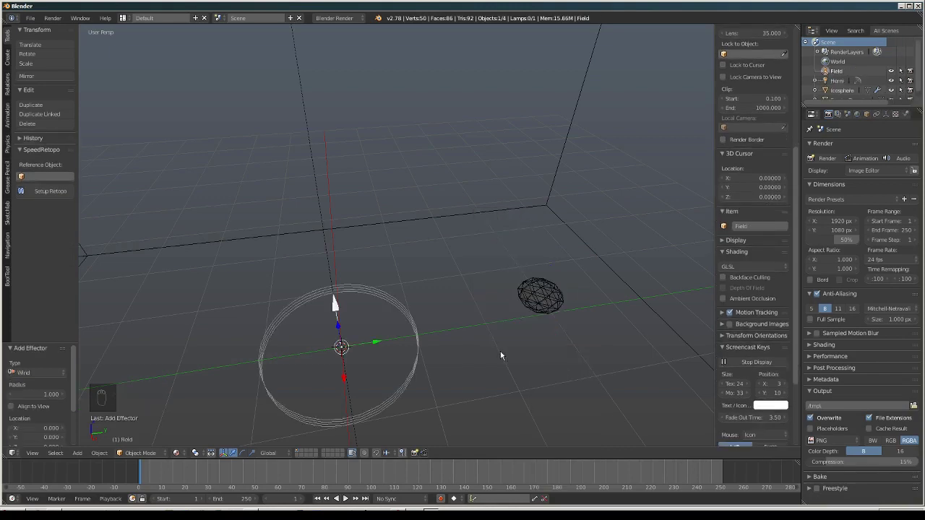
pyautogui.moveTo(561, 365); pyautogui.dragTo(494, 354, button='middle')
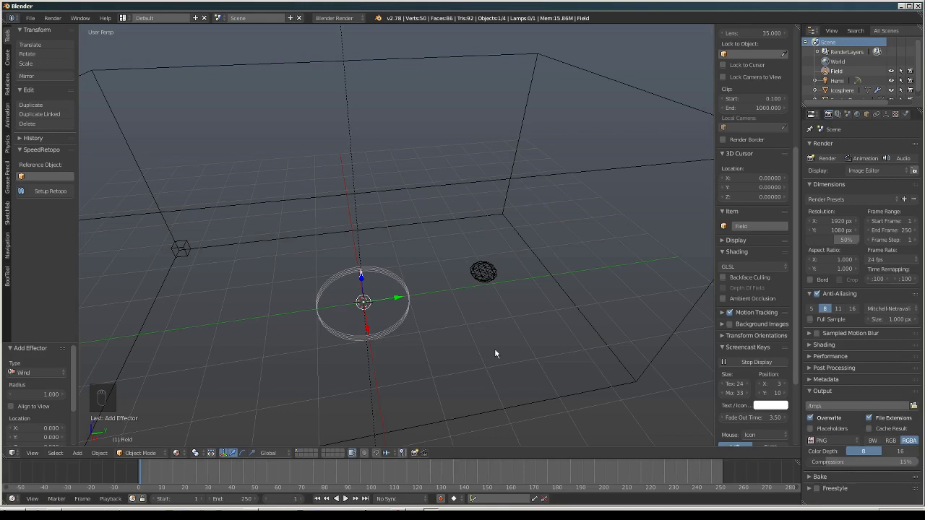
pyautogui.press('r')
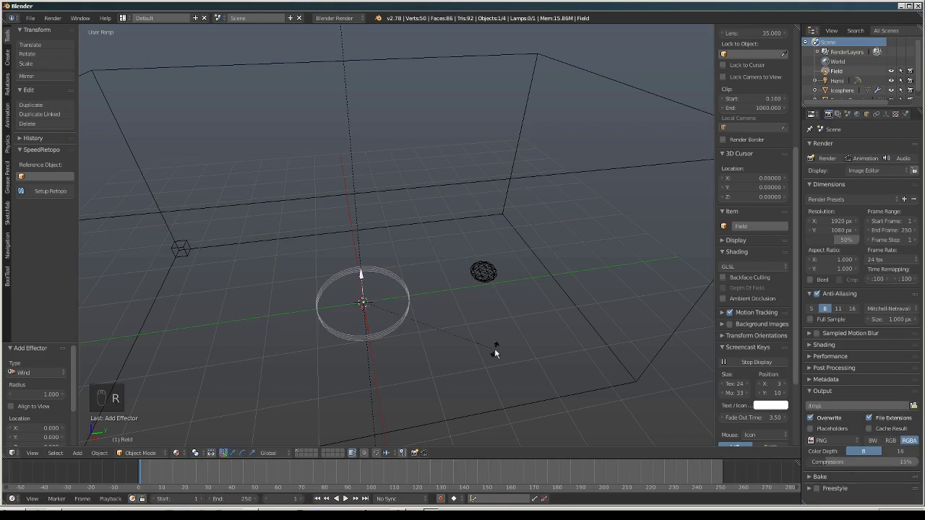
pyautogui.write('x90')
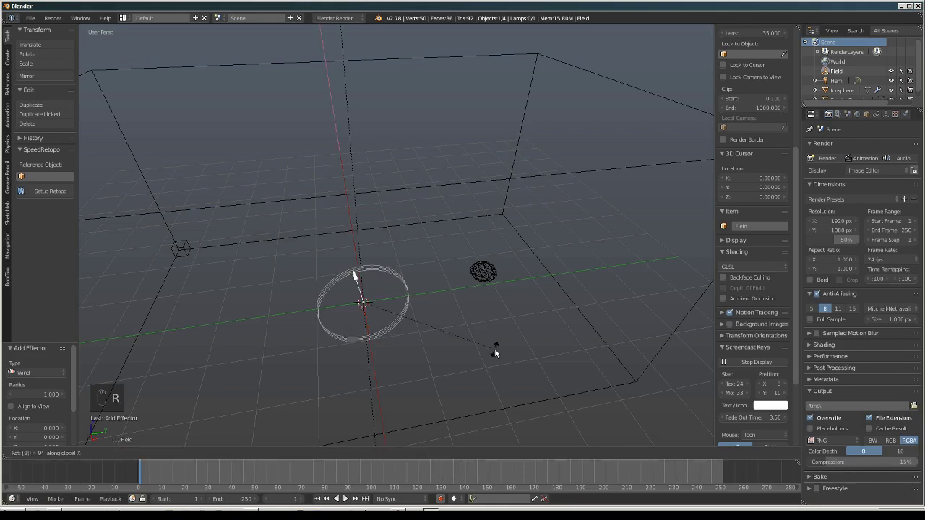
pyautogui.press('Return')
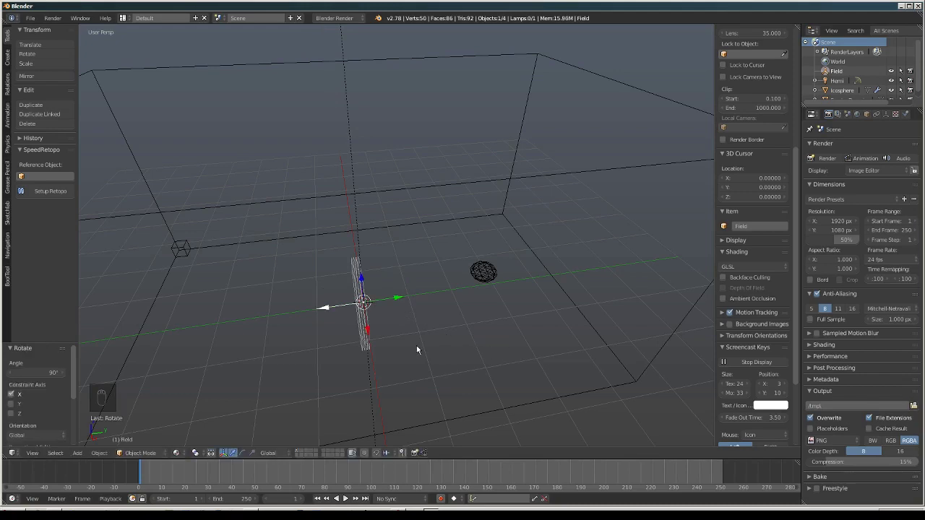
# Move the wind field about 4.22 along Y, behind the ico sphere, and raise it about 0.48 along Z
pyautogui.press('g')
pyautogui.press('y')
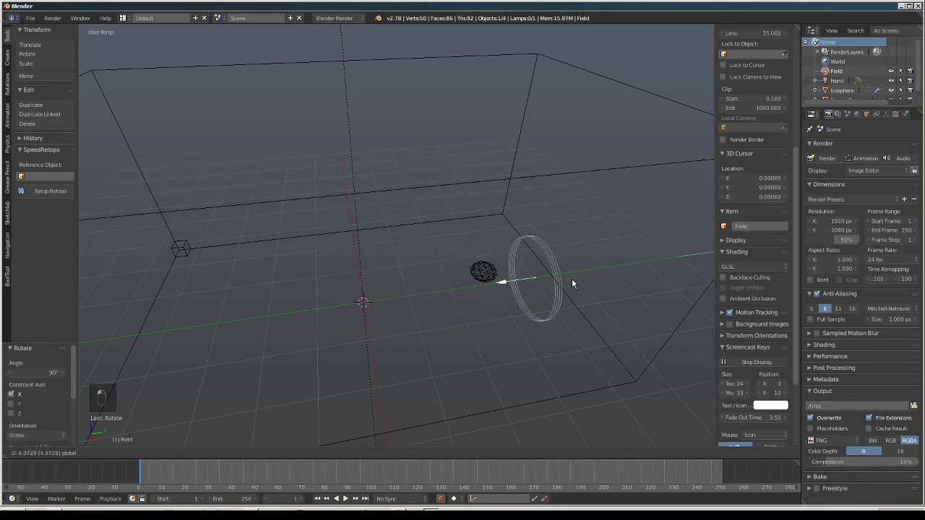
pyautogui.click(573, 280)
pyautogui.moveTo(518, 312); pyautogui.dragTo(518, 269, button='middle')
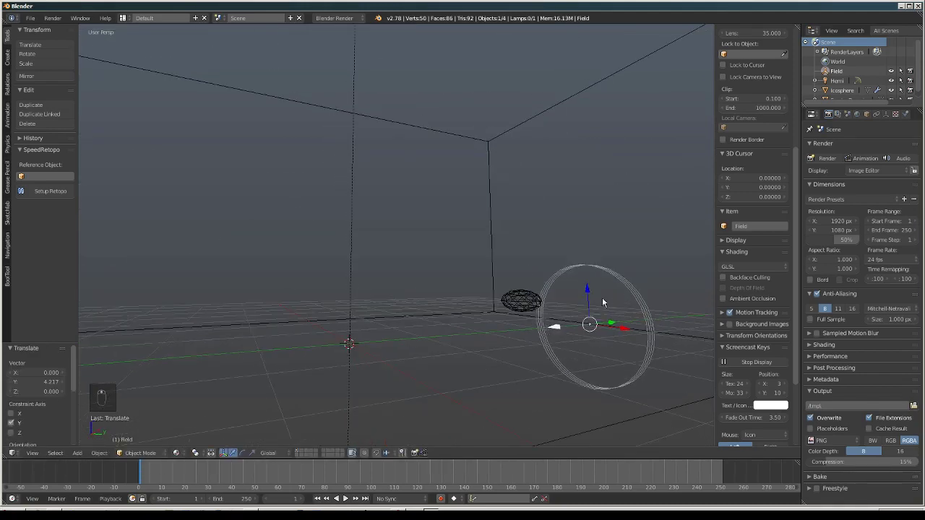
pyautogui.moveTo(588, 291); pyautogui.dragTo(593, 272)
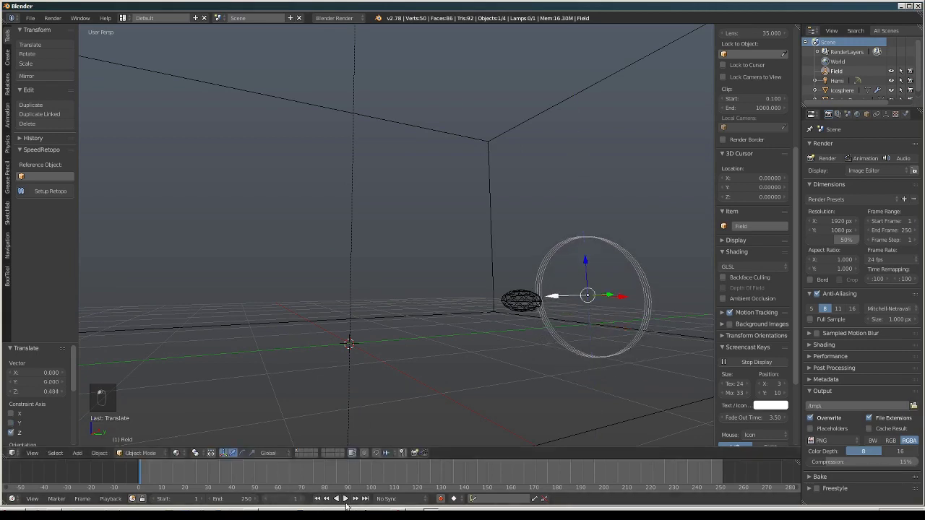
# Play the smoke simulation up to frame 39 to examine how the wind affects the smoke
pyautogui.click(346, 499)
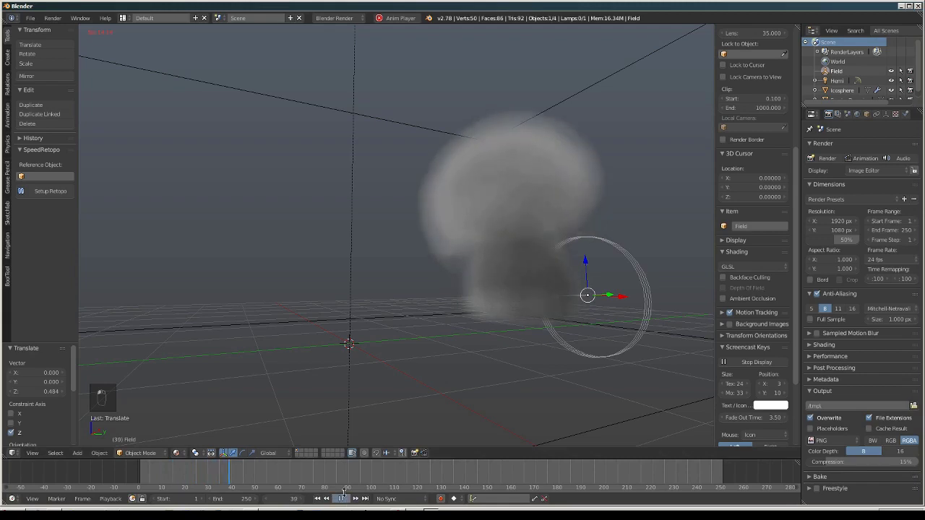
pyautogui.hotkey('alt', 'a')
pyautogui.moveTo(491, 339); pyautogui.dragTo(514, 344, button='middle')
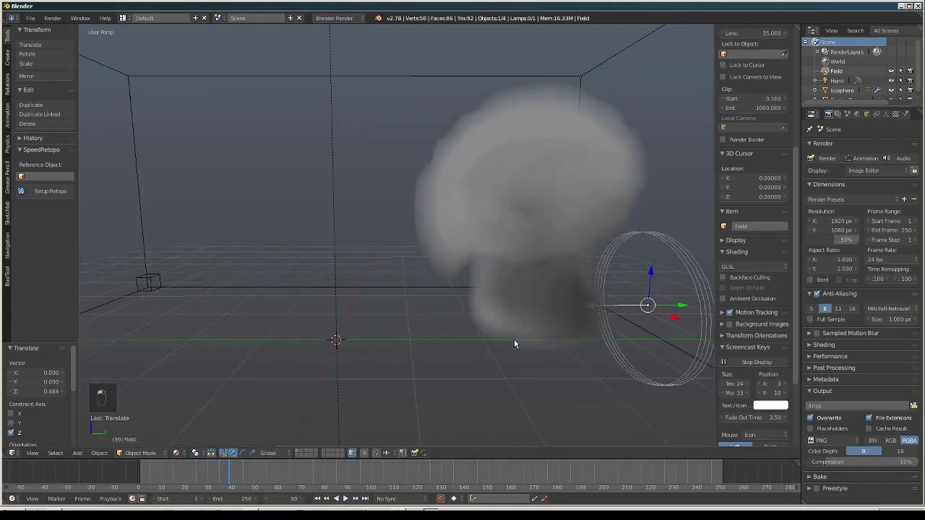
pyautogui.rightClick(682, 255)
pyautogui.rightClick(683, 255)
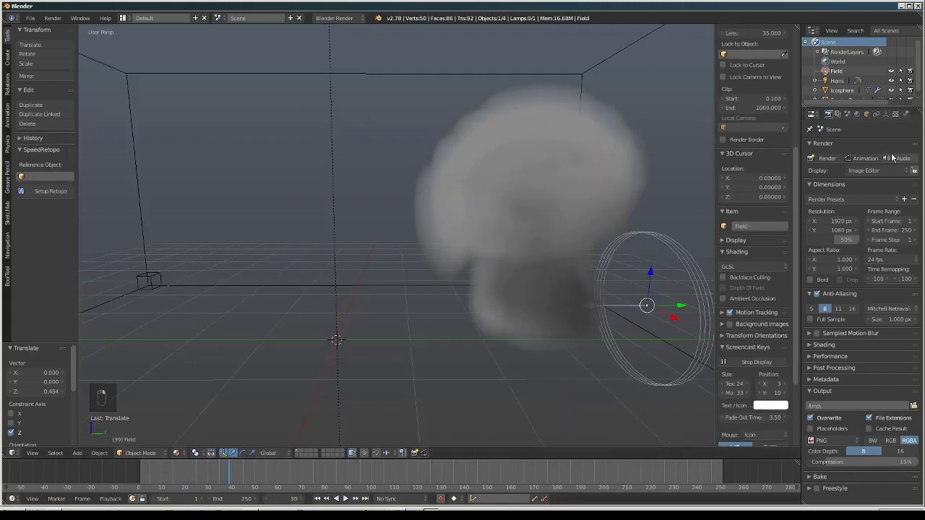
# Set the wind force field's strength to 6 in its physics settings
pyautogui.moveTo(607, 302); pyautogui.dragTo(502, 320, button='middle')
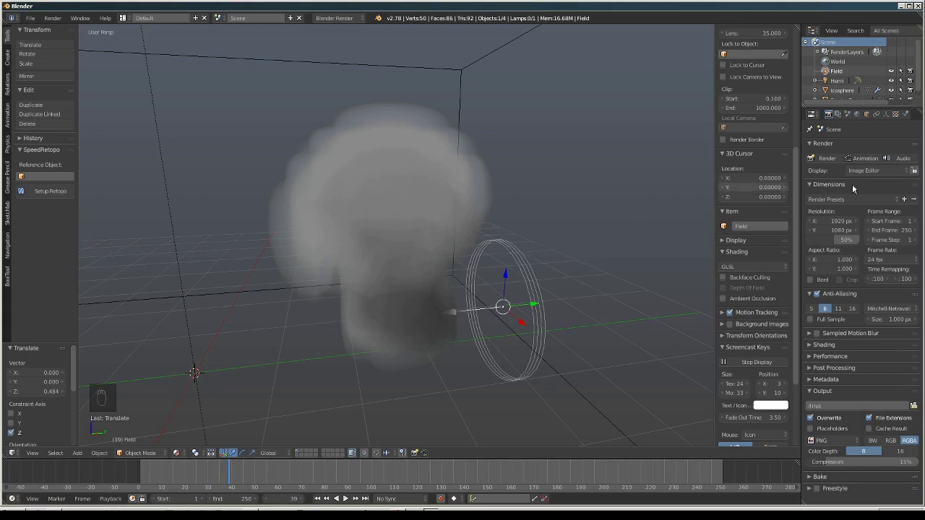
pyautogui.click(906, 115)
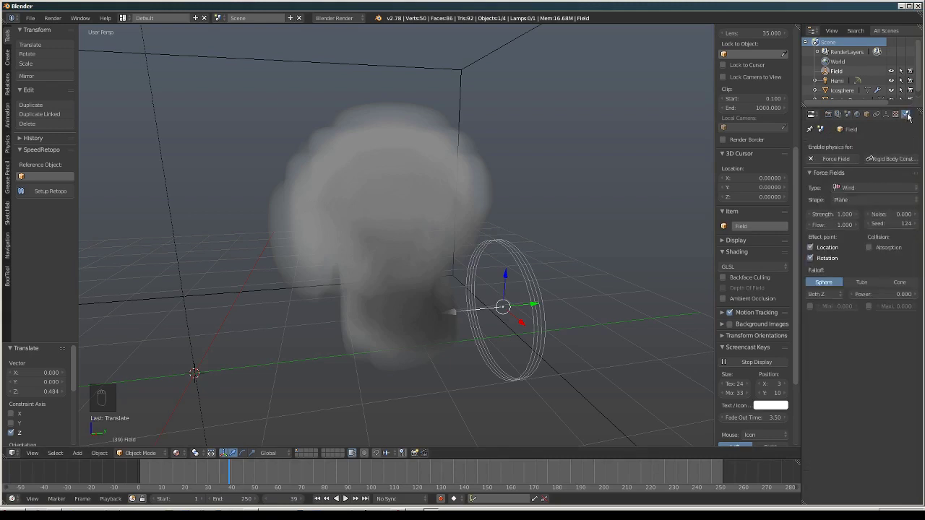
pyautogui.click(831, 215)
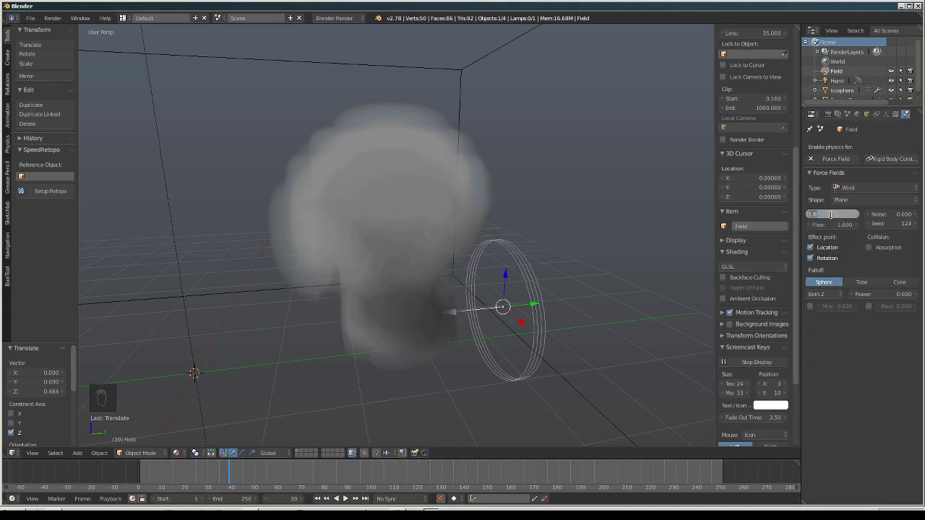
pyautogui.write('6')
pyautogui.press('Return')
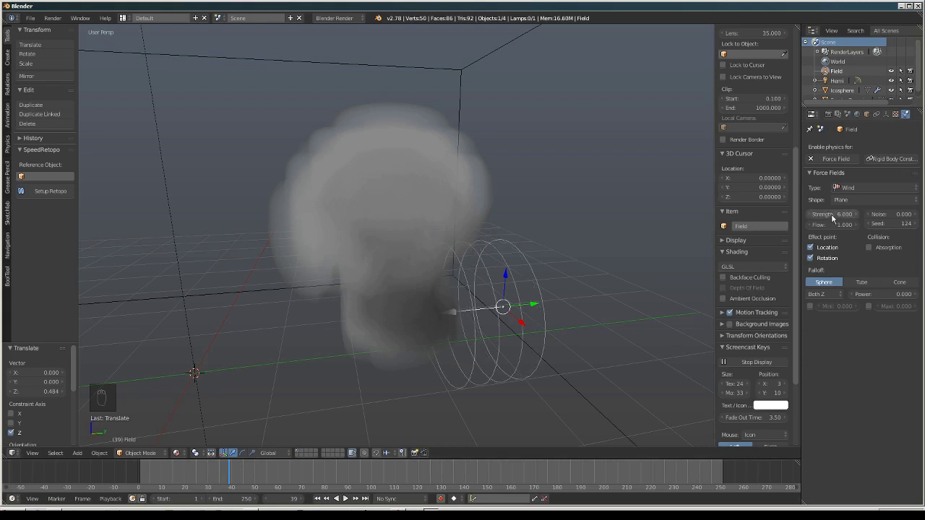
# Replay the simulation from the first frame up to frame 93 and examine the wind-blown smoke across the whole domain and near the emitter
pyautogui.click(317, 499)
pyautogui.click(345, 499)
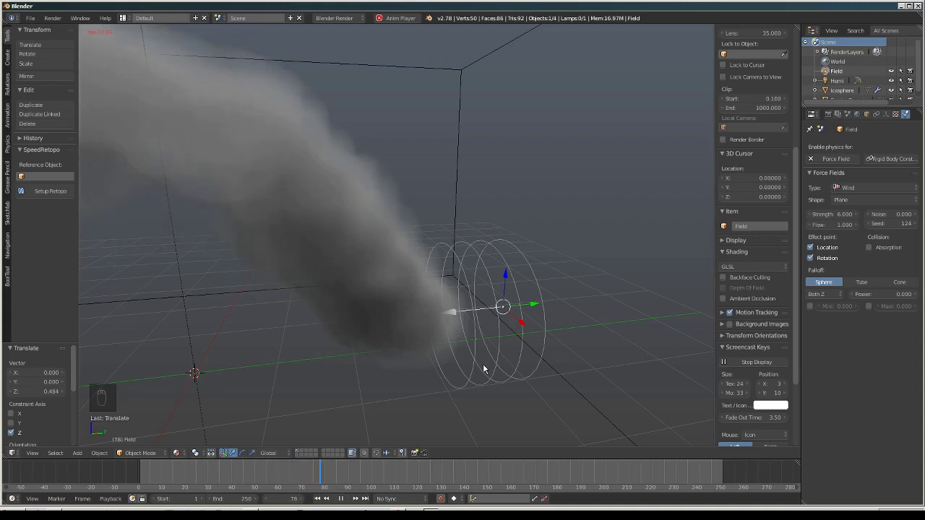
pyautogui.click(341, 498)
pyautogui.click(341, 499)
pyautogui.moveTo(433, 304); pyautogui.dragTo(472, 324, button='middle')
pyautogui.scroll(-4, 473, 324)
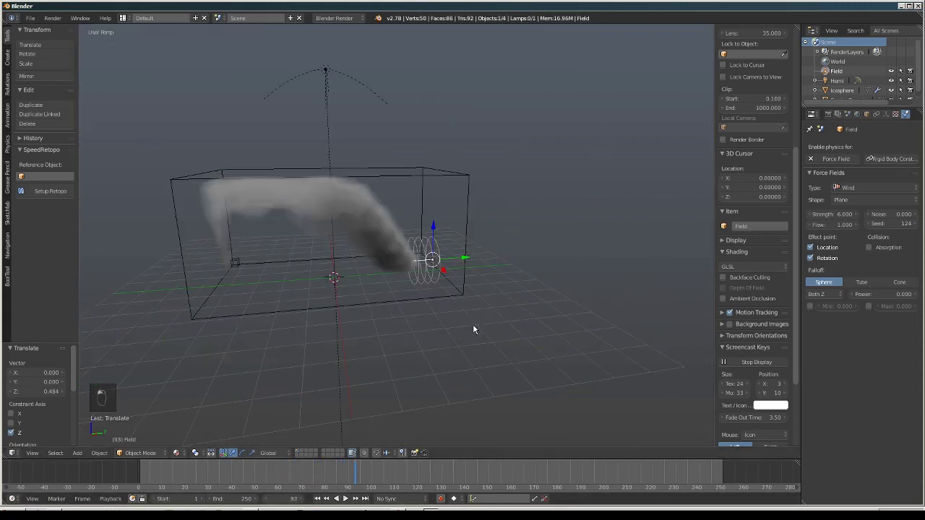
pyautogui.moveTo(414, 288); pyautogui.dragTo(407, 283, button='middle')
pyautogui.scroll(5, 407, 283)
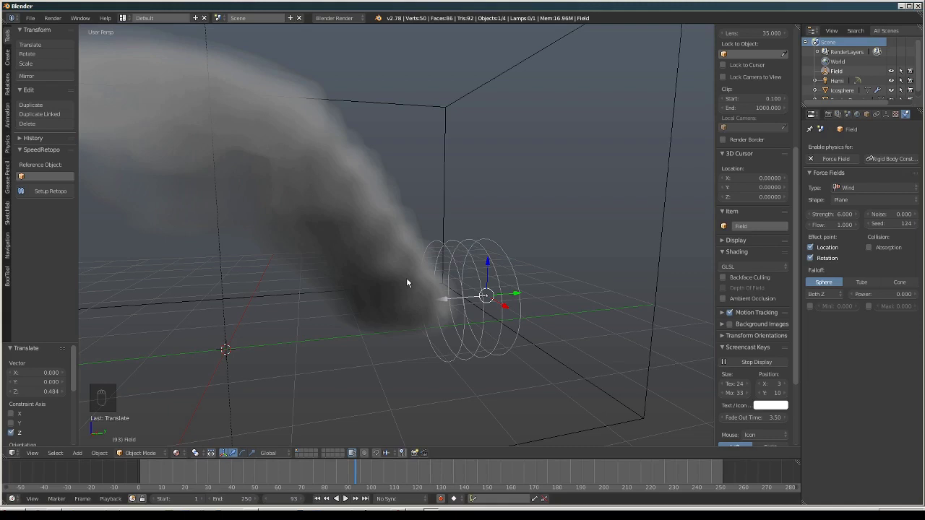
# Return to the first frame and set the ico sphere's smoke flow density to 0.1 and temperature difference to 0
pyautogui.moveTo(382, 299); pyautogui.dragTo(395, 302, button='middle')
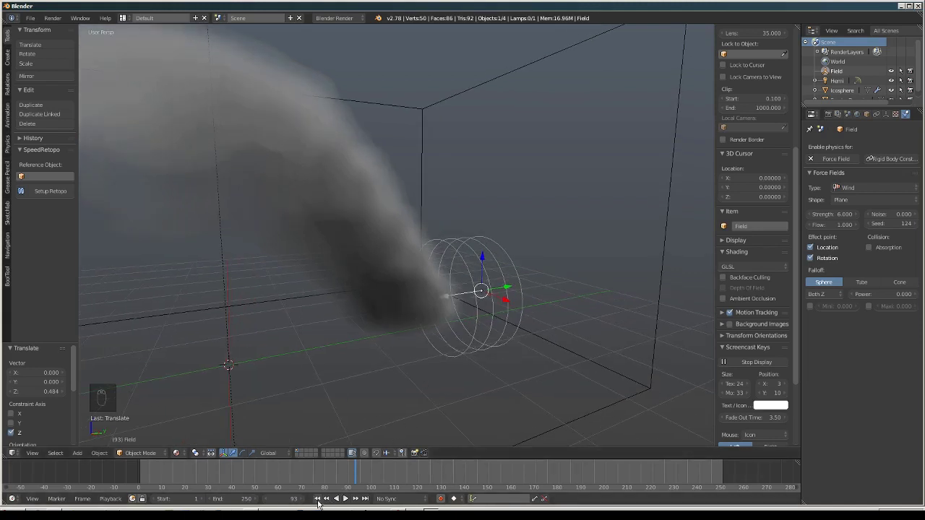
pyautogui.click(316, 498)
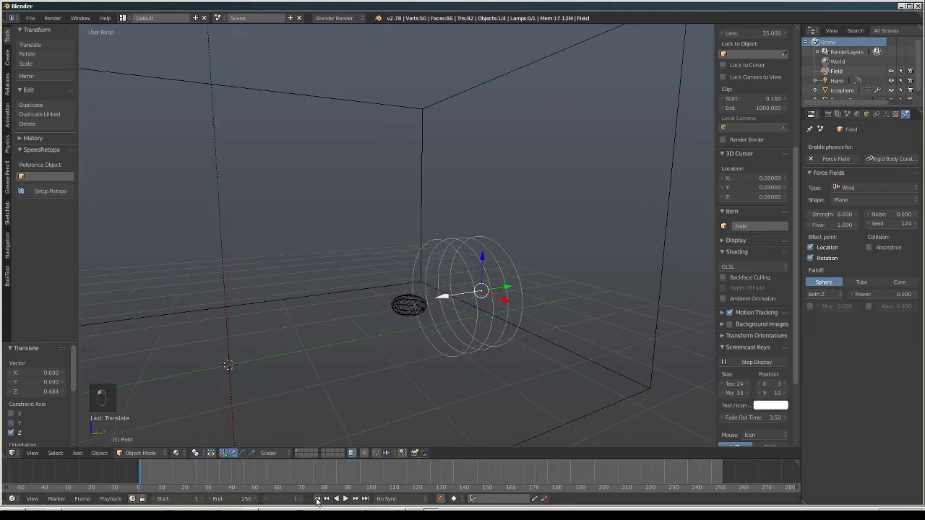
pyautogui.rightClick(397, 308)
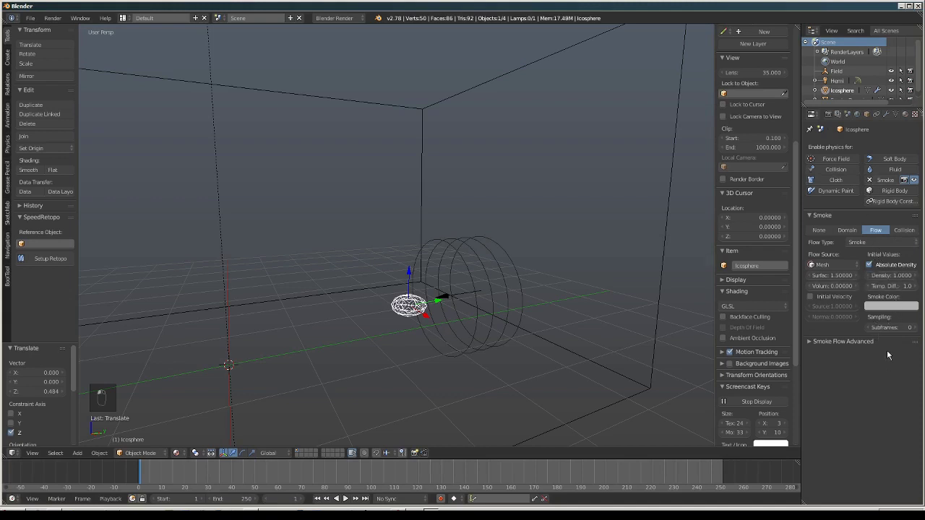
pyautogui.click(894, 276)
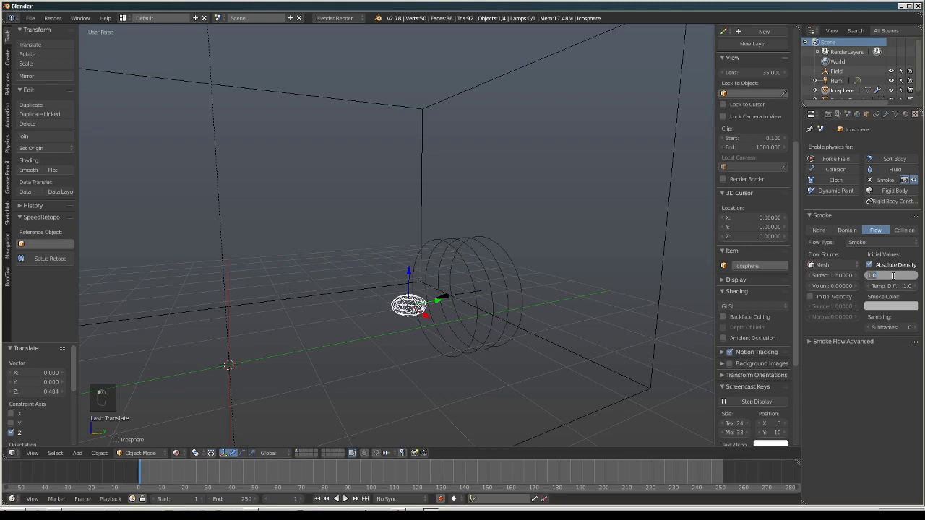
pyautogui.write('.1')
pyautogui.press('Return')
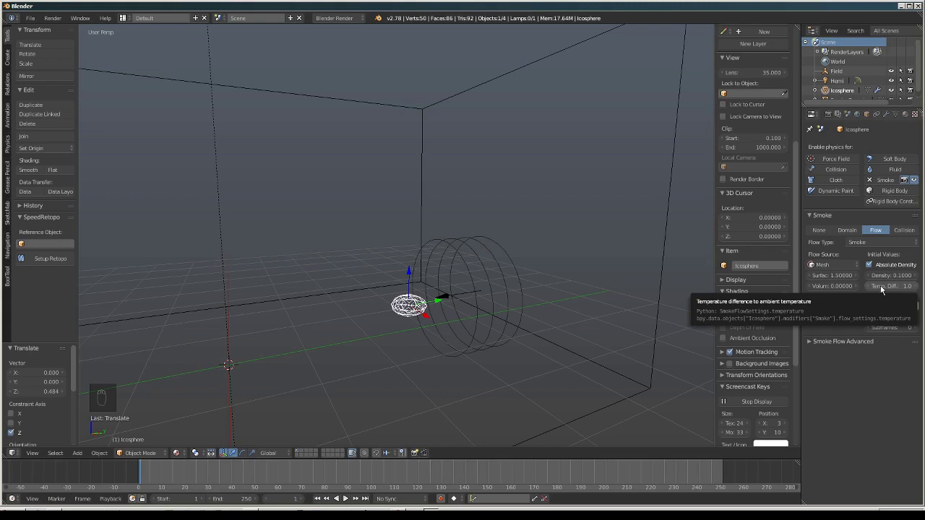
pyautogui.click(893, 287)
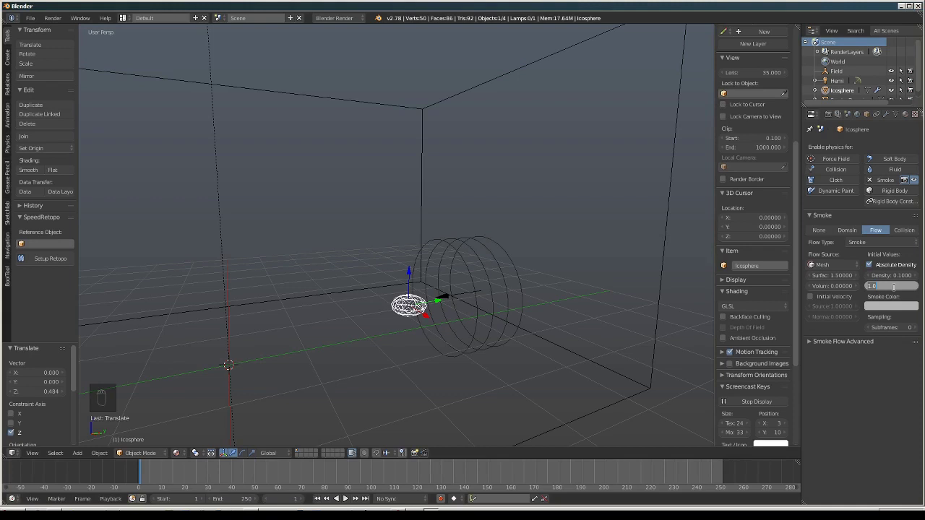
pyautogui.write('0')
pyautogui.press('Return')
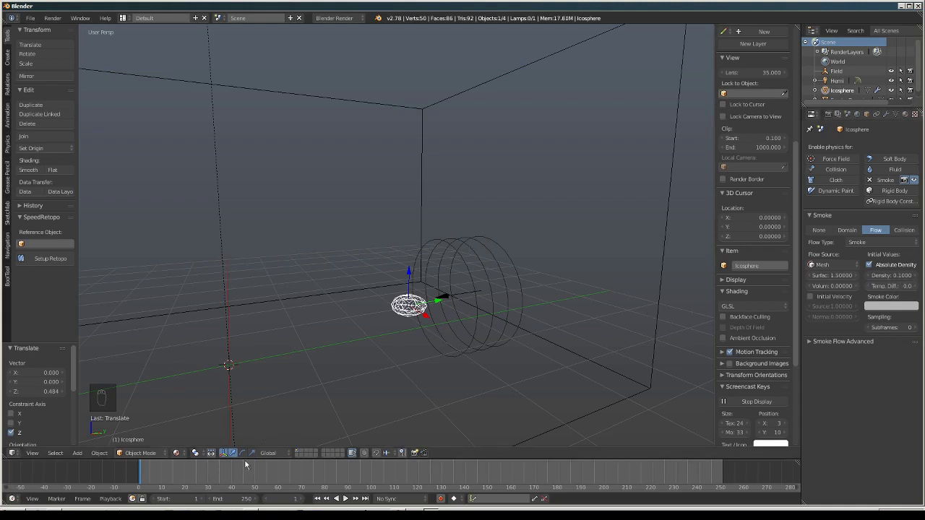
# Play the smoke simulation up to about frame 125 to check the thinner smoke, and return to the first frame
pyautogui.click(346, 499)
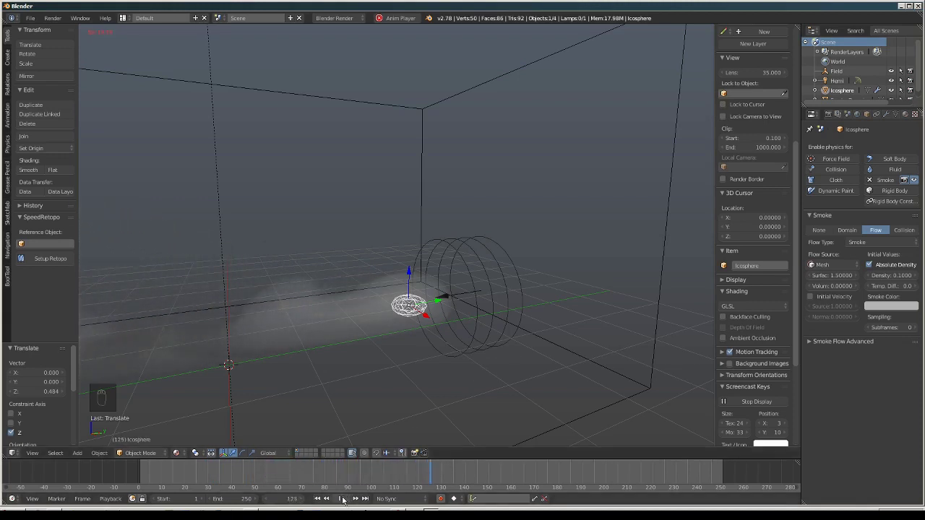
pyautogui.hotkey('alt', 'a')
pyautogui.hotkey('shift', 'Left')
# Set the smoke domain's resolution to 64 divisions and enable Smoke Adaptive Domain
pyautogui.scroll(-4, 435, 320)
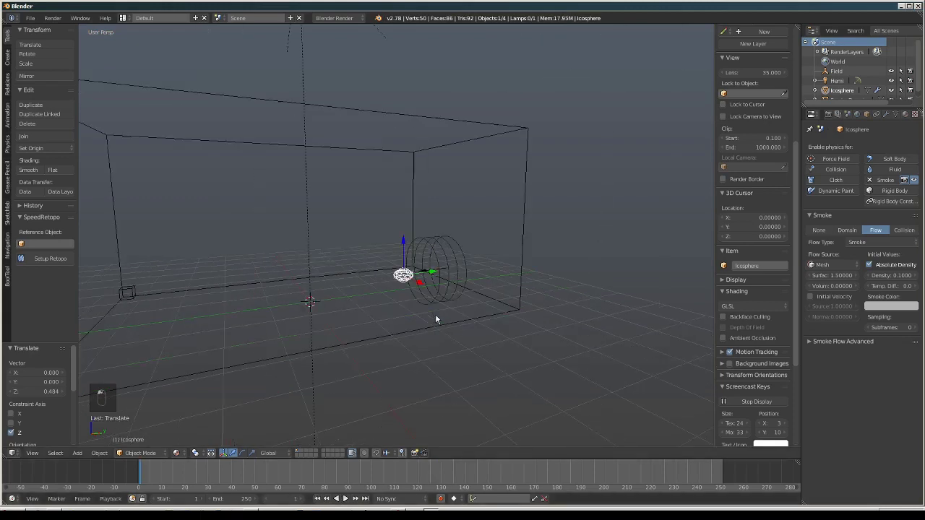
pyautogui.moveTo(436, 319); pyautogui.dragTo(478, 323, button='middle')
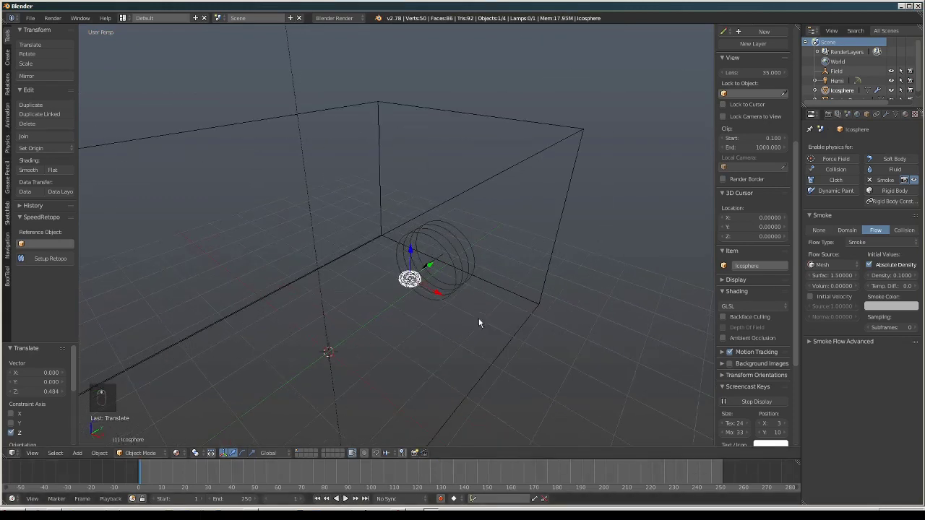
pyautogui.rightClick(546, 280)
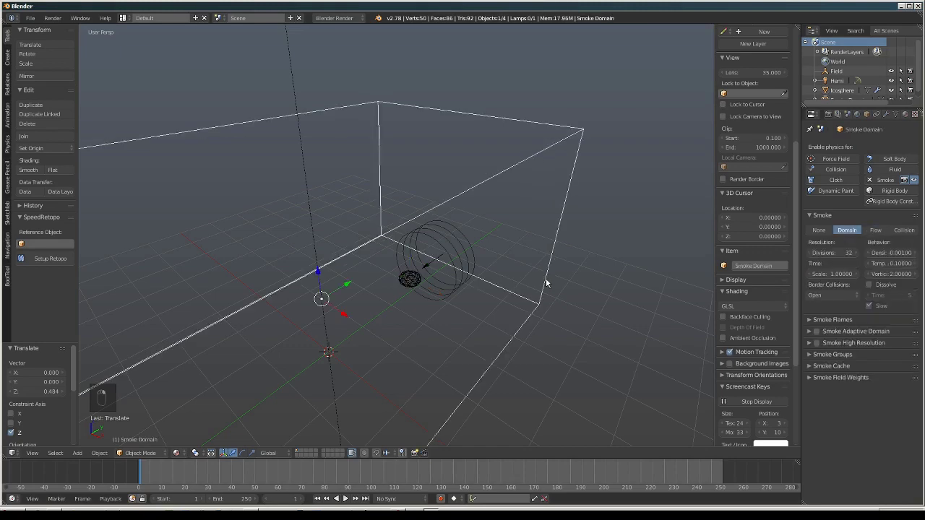
pyautogui.moveTo(547, 283); pyautogui.dragTo(499, 275, button='middle')
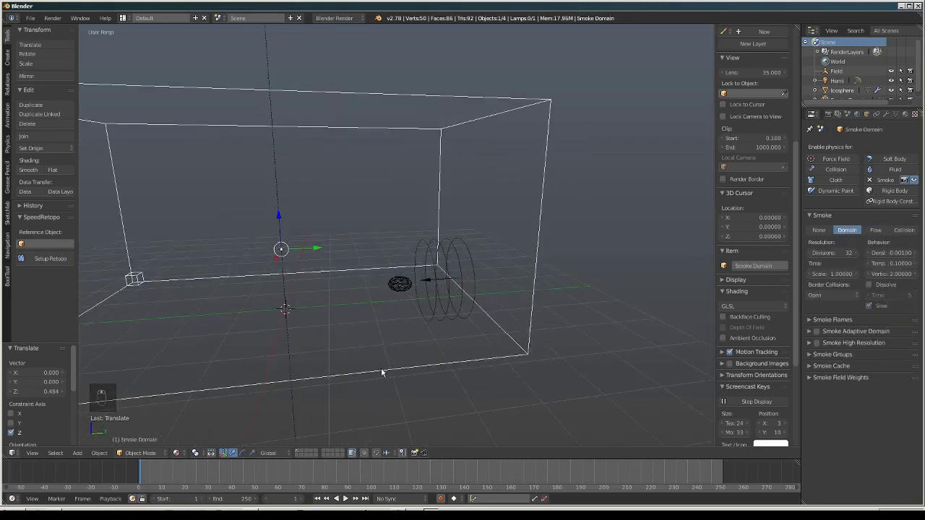
pyautogui.moveTo(553, 127); pyautogui.dragTo(400, 228, button='middle')
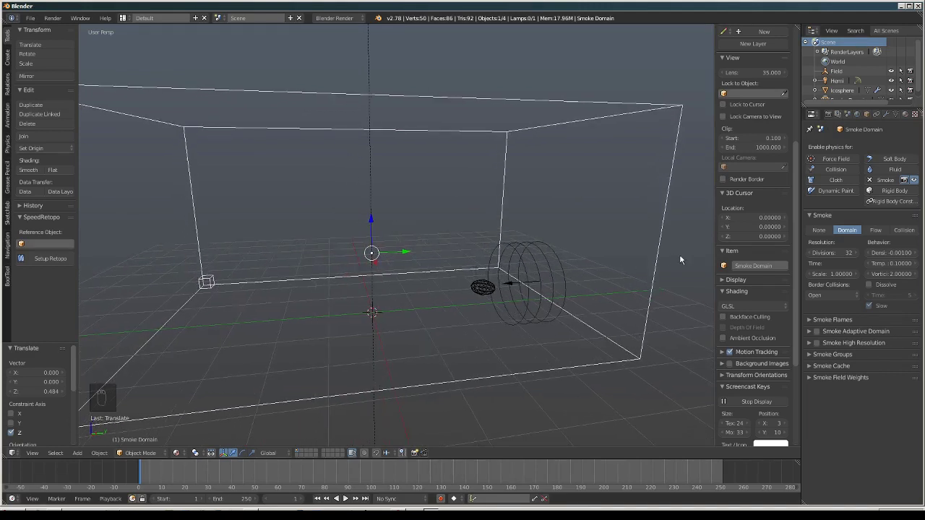
pyautogui.click(833, 253)
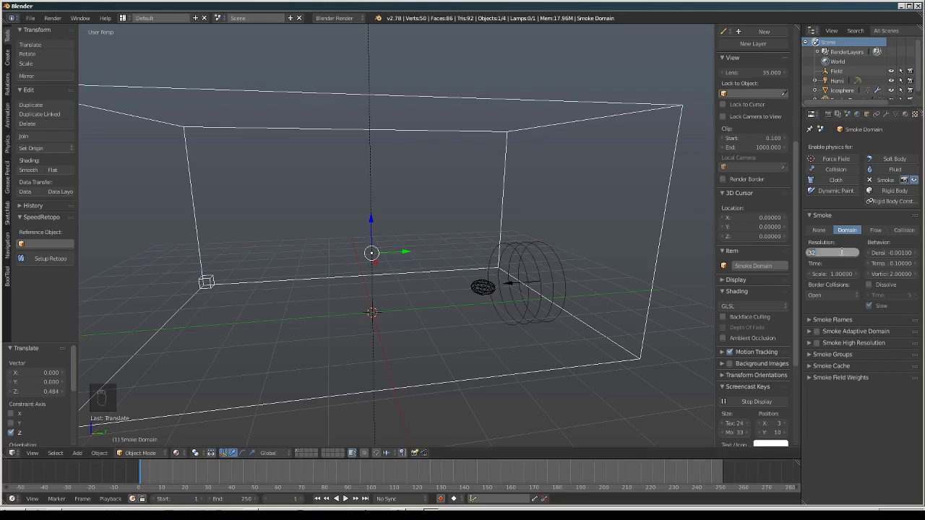
pyautogui.write('64')
pyautogui.press('Return')
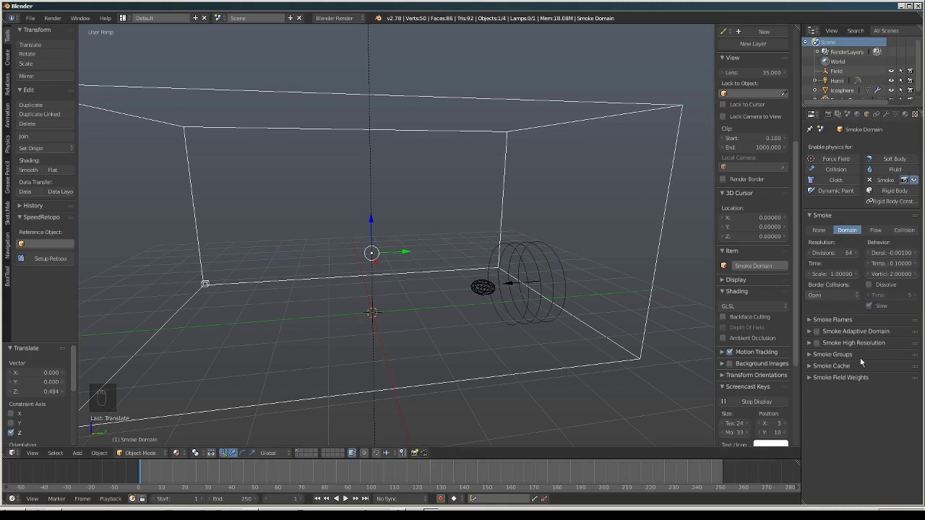
pyautogui.click(817, 332)
pyautogui.moveTo(526, 321); pyautogui.dragTo(498, 341, button='middle')
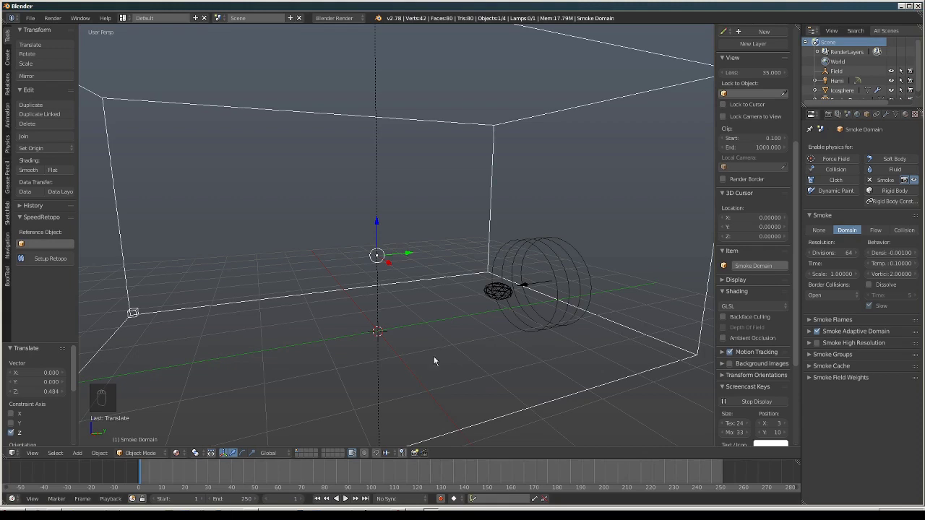
# Play the simulation up to frame 171 and examine how the adaptive domain follows the smoke, viewing it from the side
pyautogui.click(345, 499)
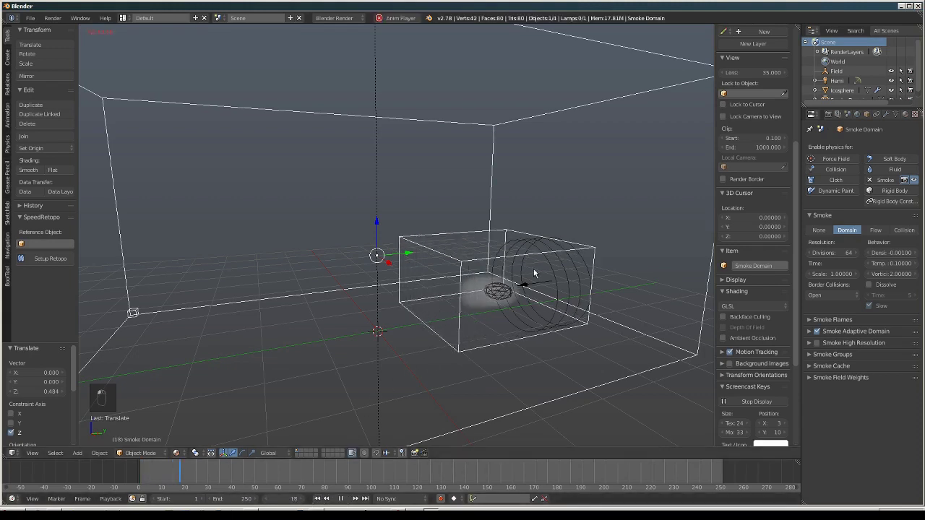
pyautogui.scroll(1, 479, 335)
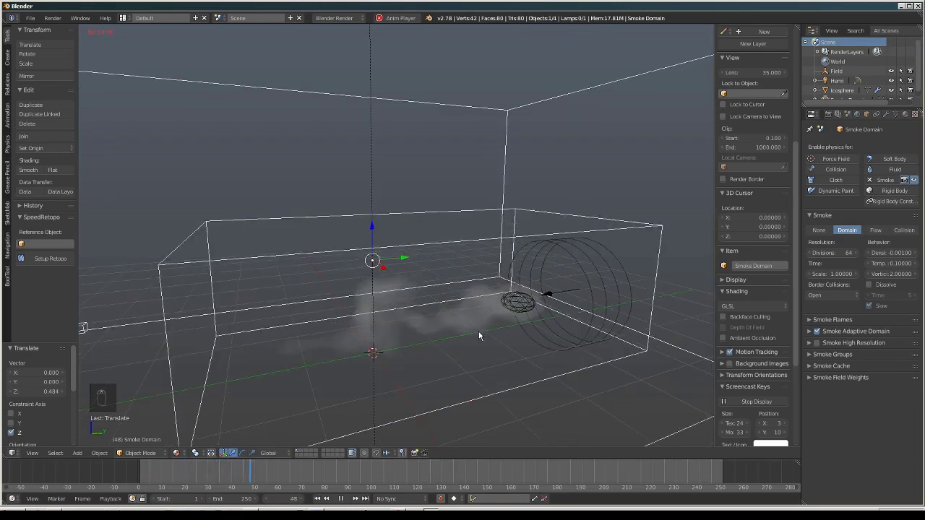
pyautogui.moveTo(475, 334); pyautogui.dragTo(477, 321, button='middle')
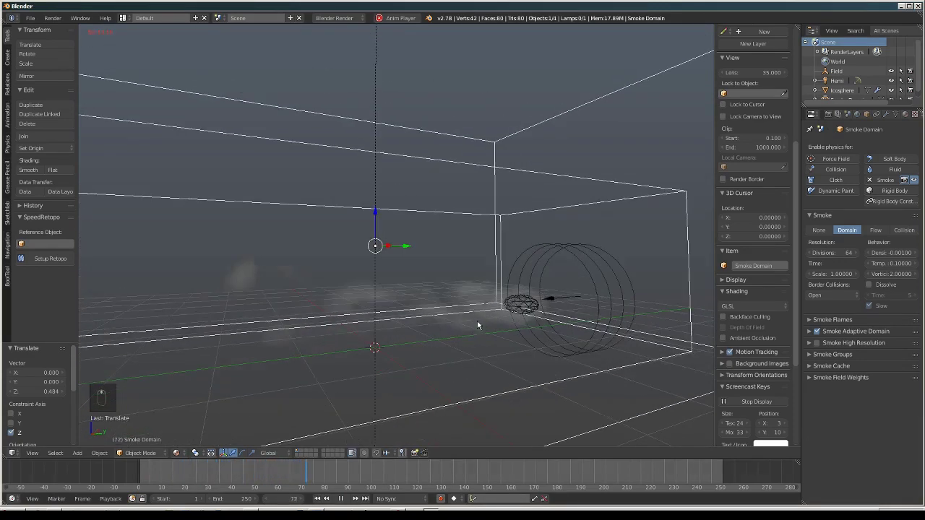
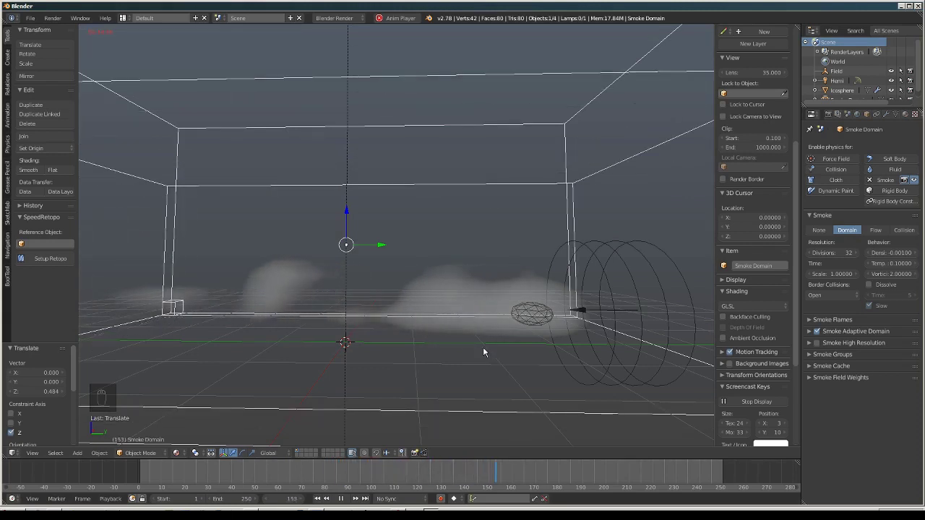
pyautogui.hotkey('alt', 'a')
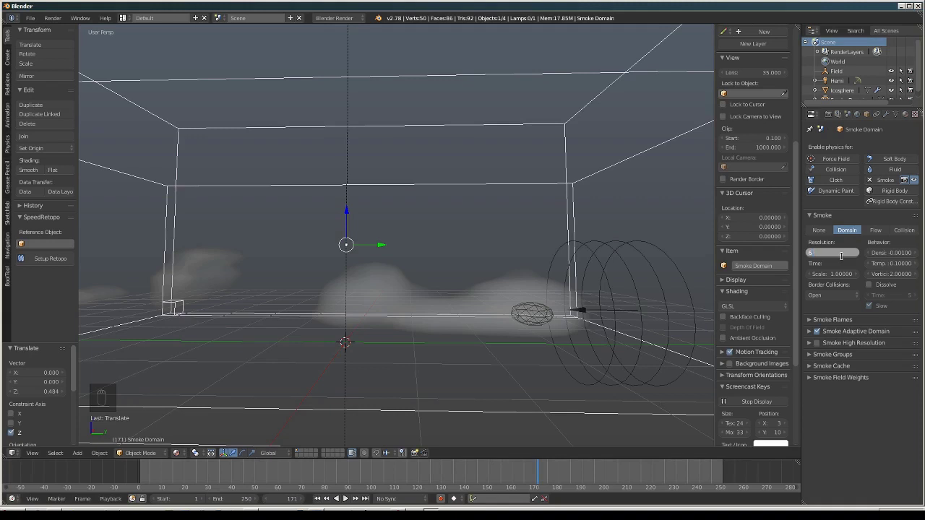
# Set the smoke domain's resolution to 64 divisions again and replay the simulation from the first frame to about frame 132
pyautogui.press('Return')
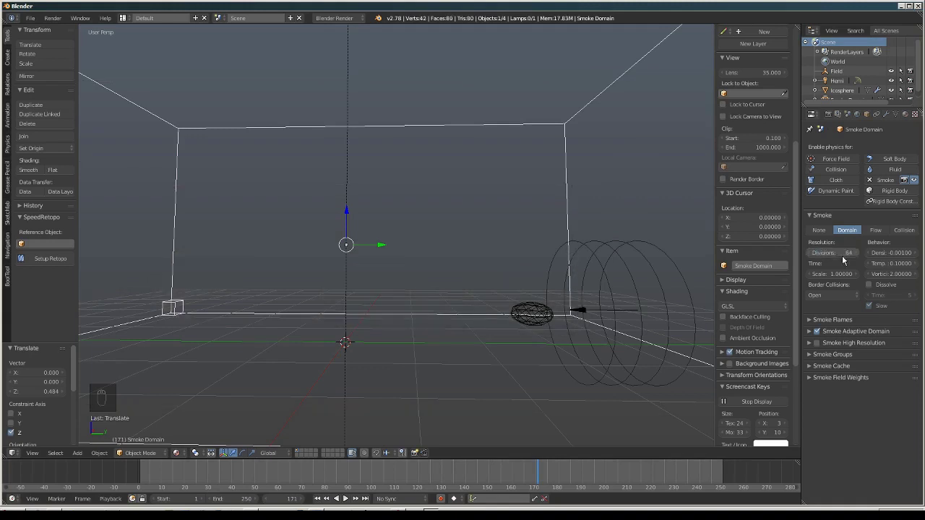
pyautogui.click(316, 499)
pyautogui.hotkey('alt', 'a')
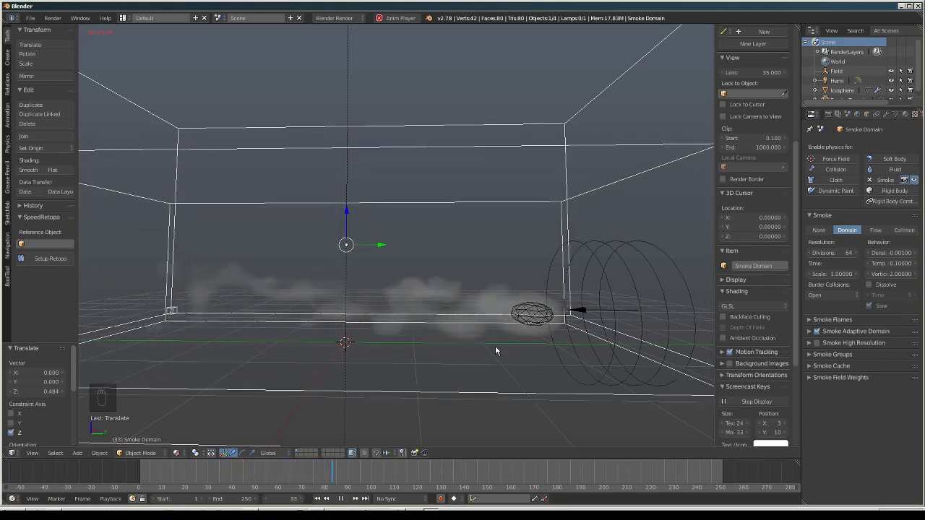
pyautogui.moveTo(479, 342); pyautogui.dragTo(473, 368, button='middle')
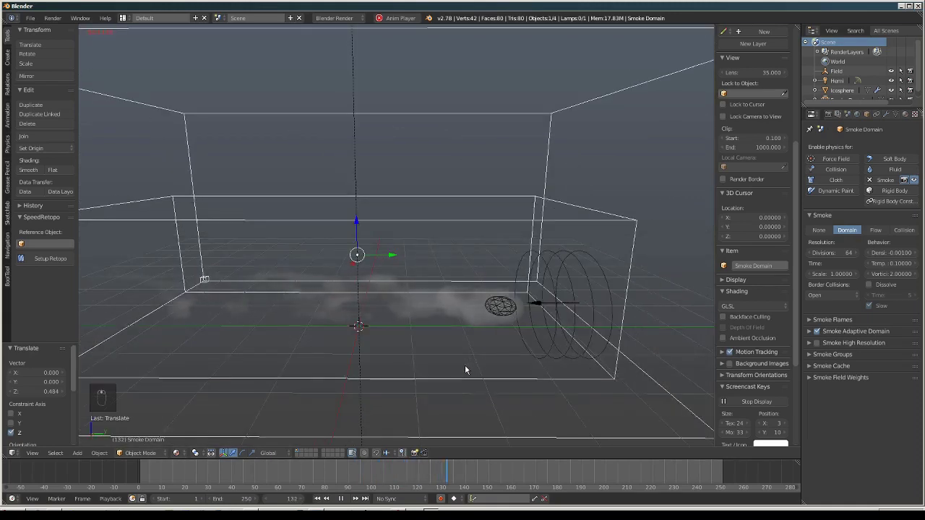
pyautogui.click(341, 499)
pyautogui.click(317, 499)
# Set the smoke domain's resolution to 128 divisions
pyautogui.moveTo(434, 403); pyautogui.dragTo(469, 344, button='middle')
pyautogui.scroll(-10, 448, 346)
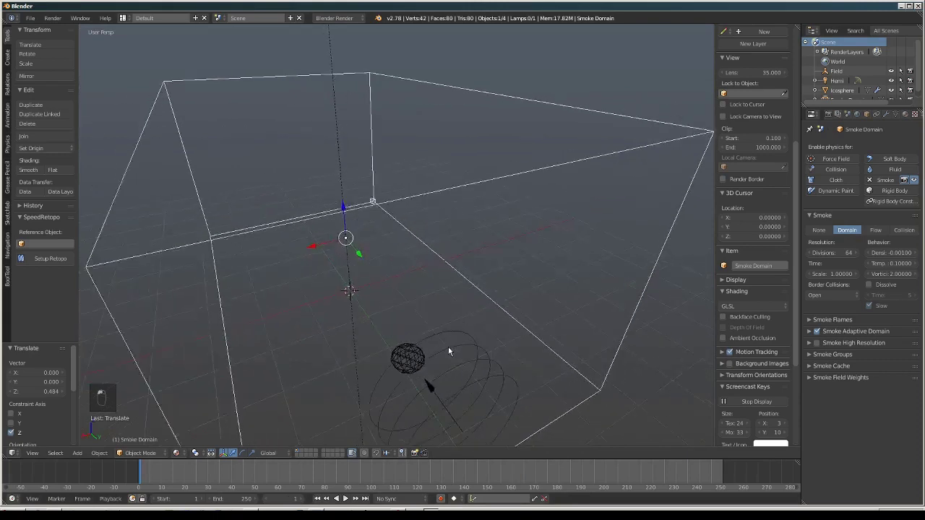
pyautogui.scroll(8, 468, 288)
pyautogui.moveTo(468, 289); pyautogui.dragTo(539, 327, button='middle')
pyautogui.rightClick(568, 330)
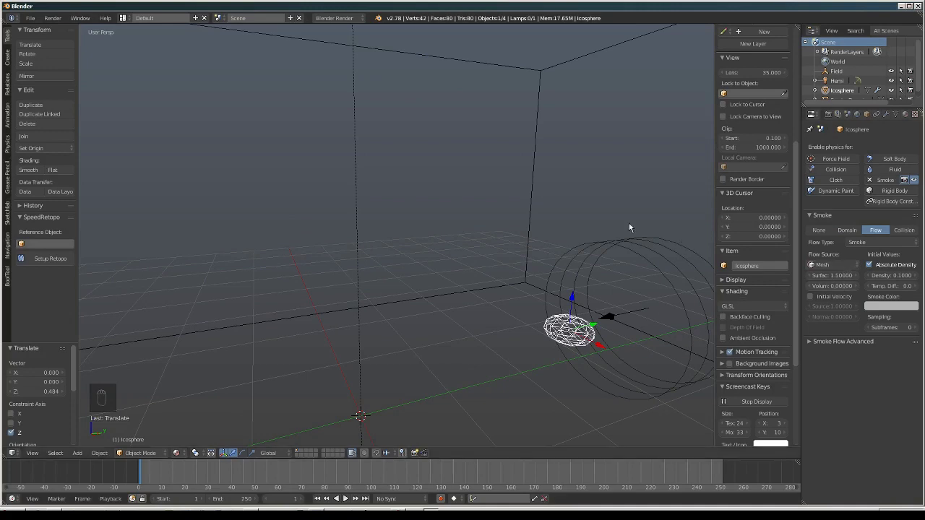
pyautogui.rightClick(535, 153)
pyautogui.scroll(-3, 498, 308)
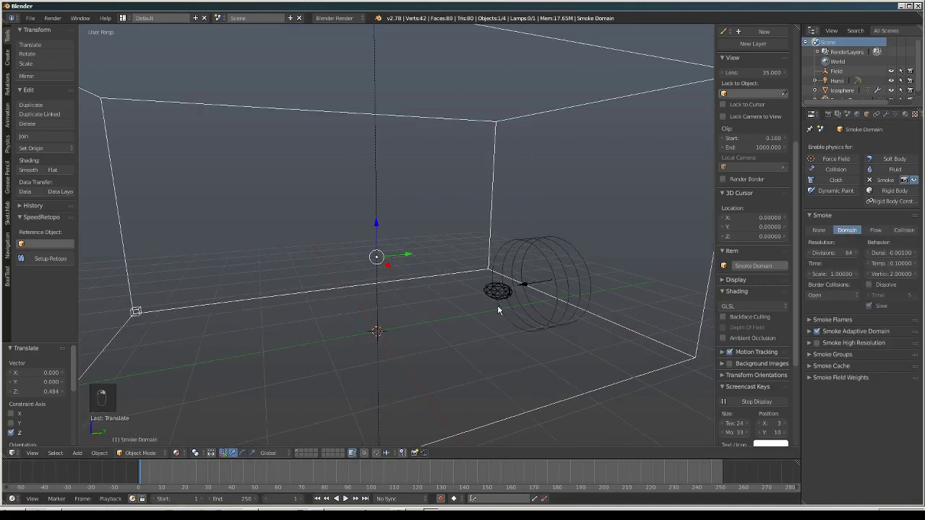
pyautogui.moveTo(499, 306); pyautogui.dragTo(485, 307, button='middle')
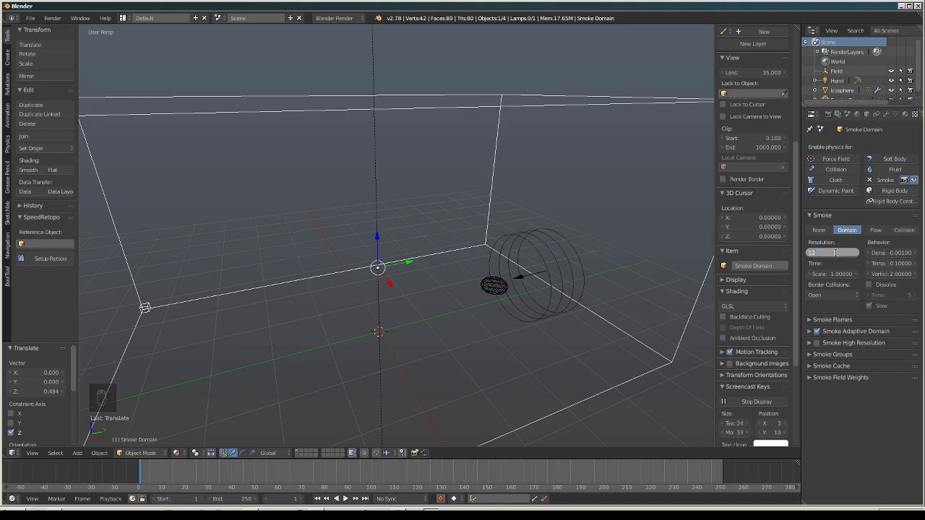
pyautogui.press('Return')
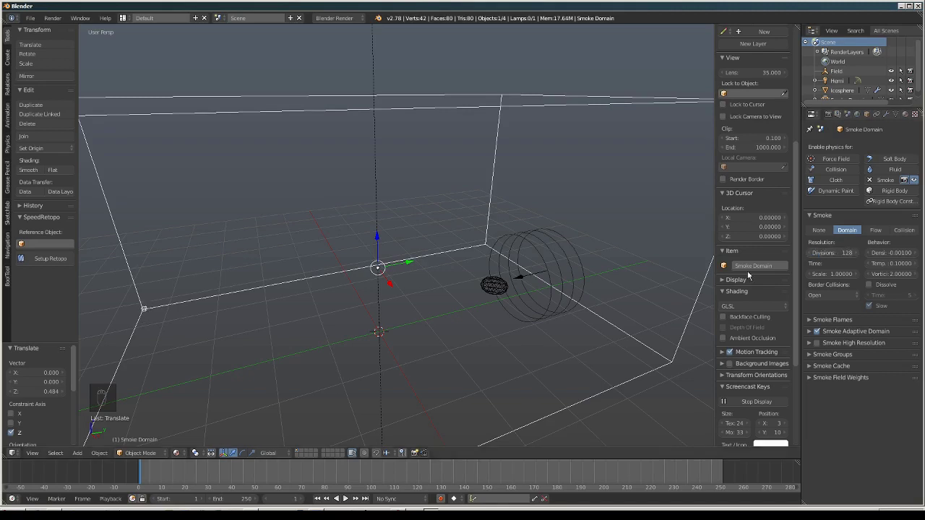
# Play the 128-division smoke simulation to about frame 66 and examine the smoke detail from the side
pyautogui.click(345, 499)
pyautogui.moveTo(393, 397); pyautogui.dragTo(358, 366, button='middle')
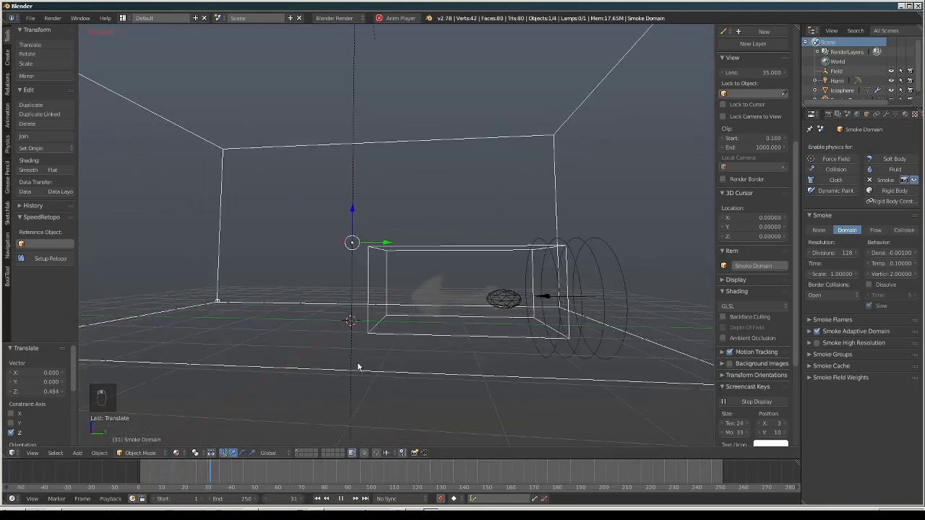
pyautogui.scroll(3, 357, 367)
pyautogui.moveTo(501, 347)
pyautogui.mouseDown(button='middle')
pyautogui.moveTo(497, 324)
pyautogui.moveTo(498, 342)
pyautogui.mouseUp(button='middle')
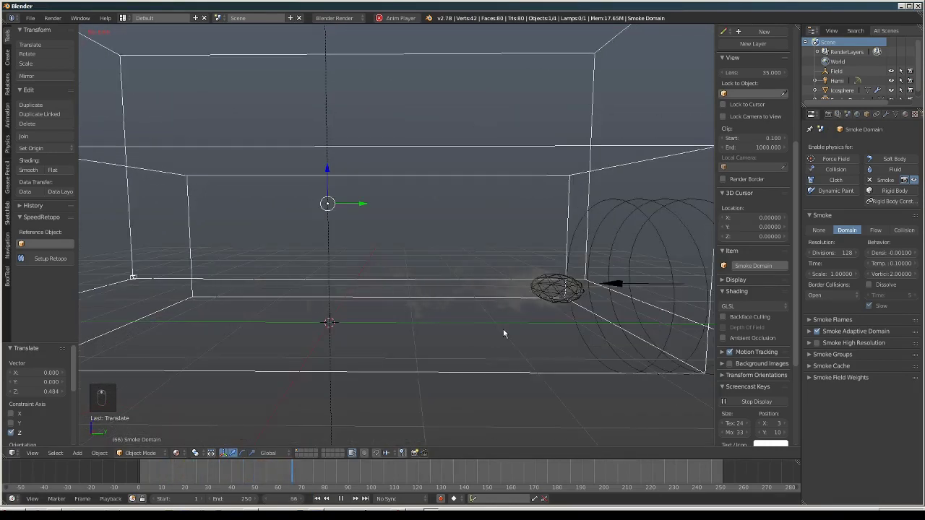
# Stop the playback, return to the first frame and re-enter the smoke domain's resolution divisions
pyautogui.click(341, 498)
pyautogui.click(317, 498)
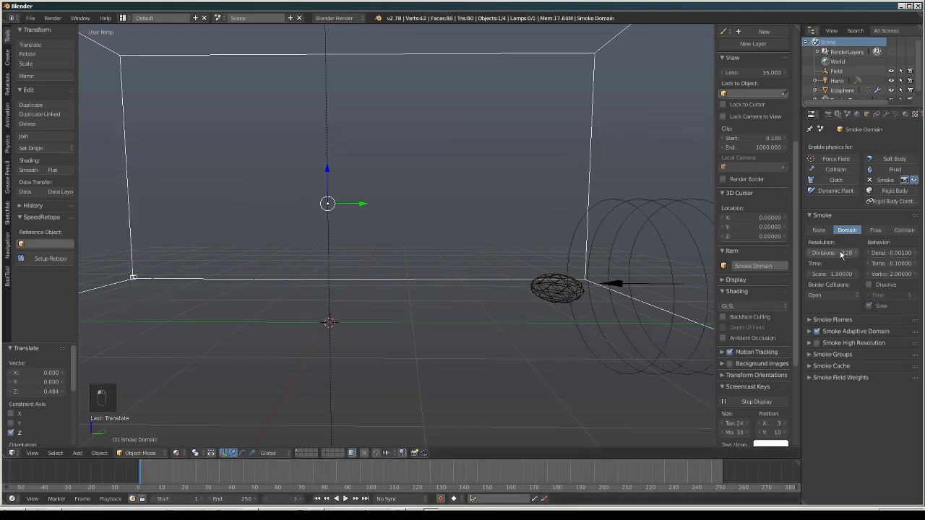
pyautogui.press('Return')
# Move the ico sphere about -1.63 along X, to one side of the wind field
pyautogui.moveTo(356, 186); pyautogui.dragTo(486, 226, button='middle')
pyautogui.rightClick(489, 226)
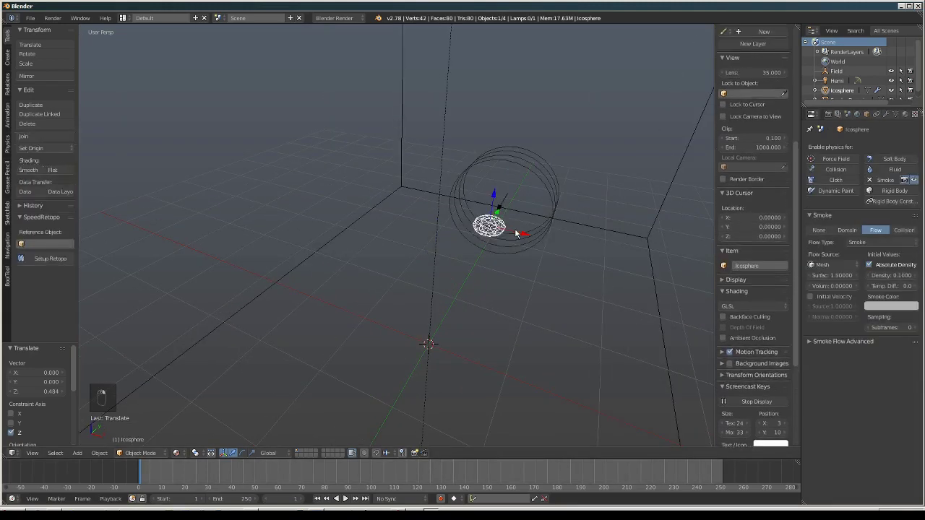
pyautogui.press('g')
pyautogui.press('x')
pyautogui.click(441, 215)
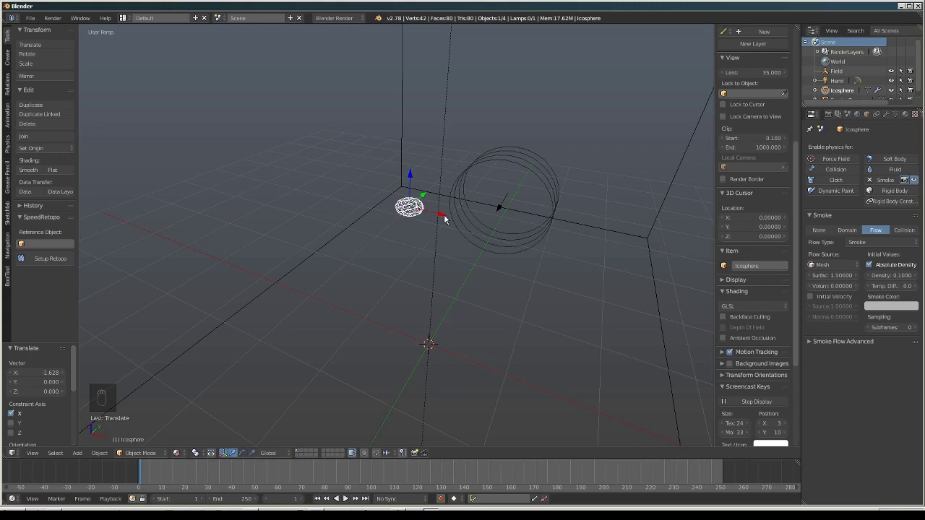
# Duplicate the ico sphere emitter and move the copy about 3.43 along X, to the other side of the wind field
pyautogui.hotkey('shift', 'd')
pyautogui.press('g')
pyautogui.press('x')
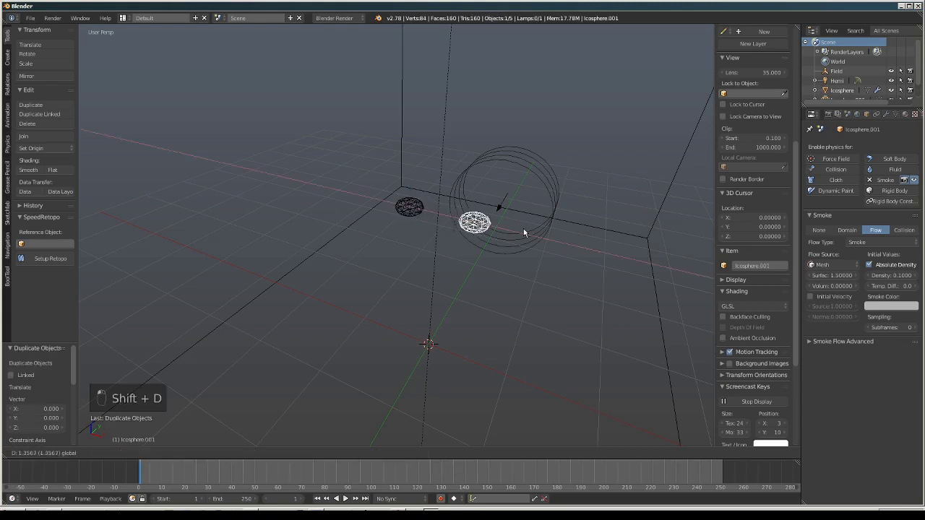
pyautogui.click(630, 255)
# Shift the duplicated ico sphere slightly along Y, away from the world origin, and scale it up about 2.58 times
pyautogui.moveTo(629, 255); pyautogui.dragTo(564, 234, button='middle')
pyautogui.scroll(-3, 564, 235)
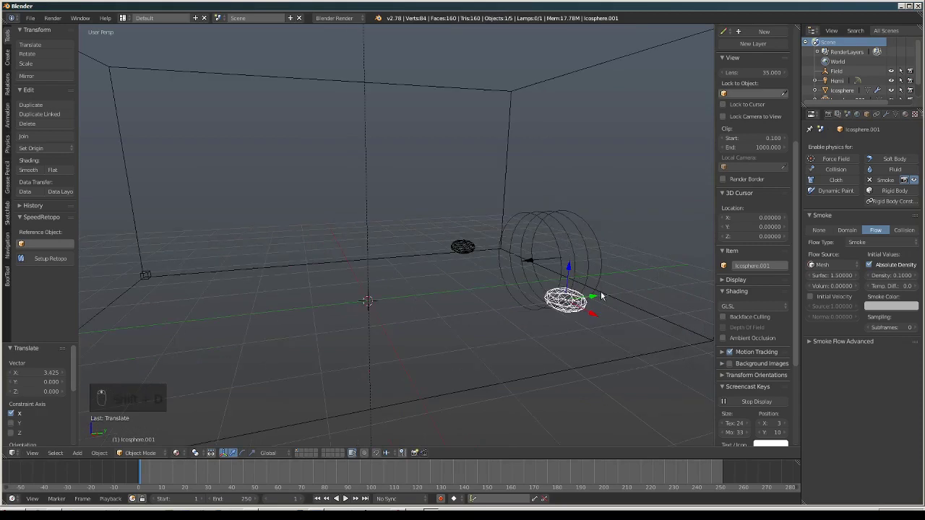
pyautogui.press('g')
pyautogui.press('y')
pyautogui.click(636, 296)
pyautogui.moveTo(636, 296); pyautogui.dragTo(596, 289, button='middle')
pyautogui.press('s')
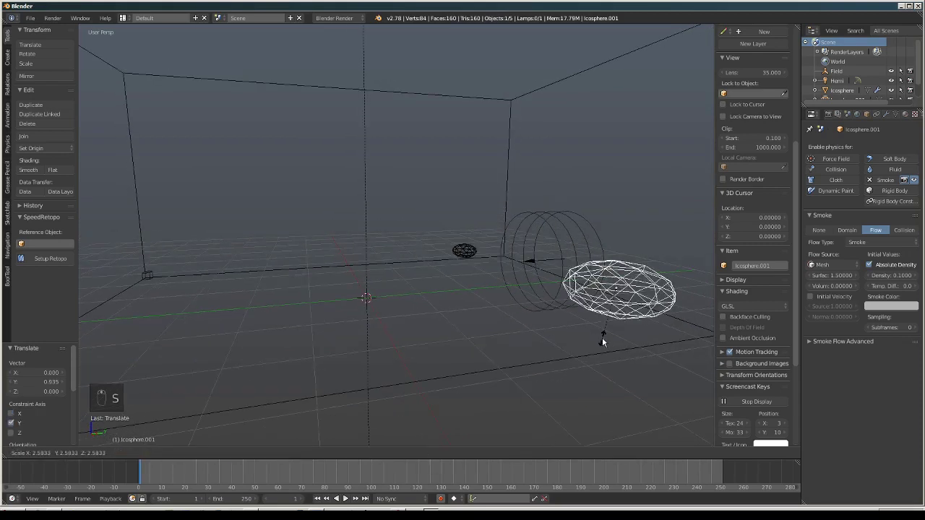
pyautogui.click(604, 337)
# Play the simulation with both emitters to about frame 93 and compare their smoke from the side
pyautogui.moveTo(580, 336); pyautogui.dragTo(489, 389, button='middle')
pyautogui.hotkey('alt', 'a')
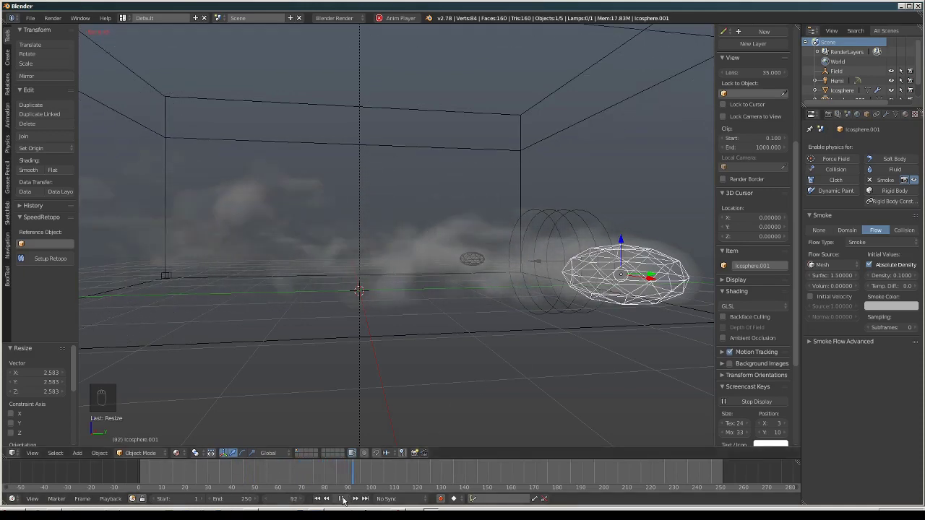
pyautogui.hotkey('alt', 'a')
pyautogui.moveTo(467, 324); pyautogui.dragTo(466, 336, button='middle')
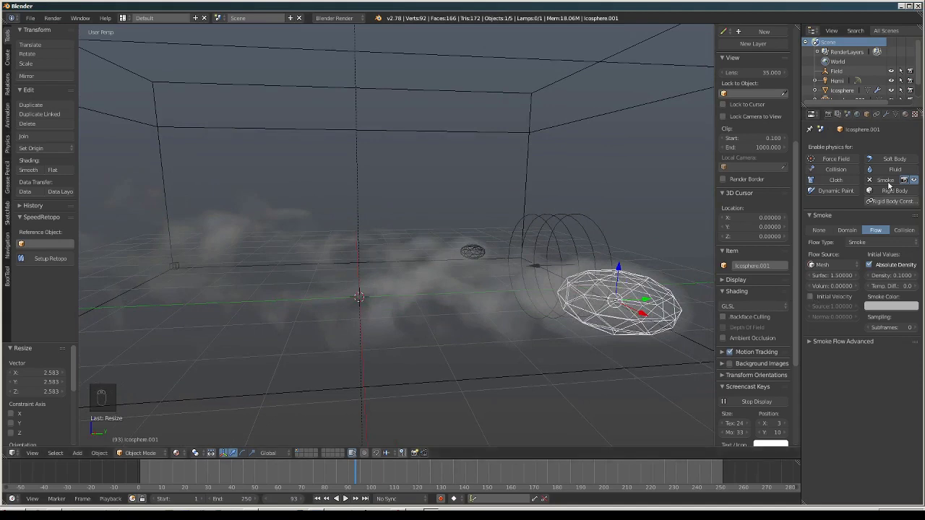
# Set the larger ico sphere's smoke flow temperature difference to 0.01
pyautogui.rightClick(641, 306)
pyautogui.rightClick(665, 297)
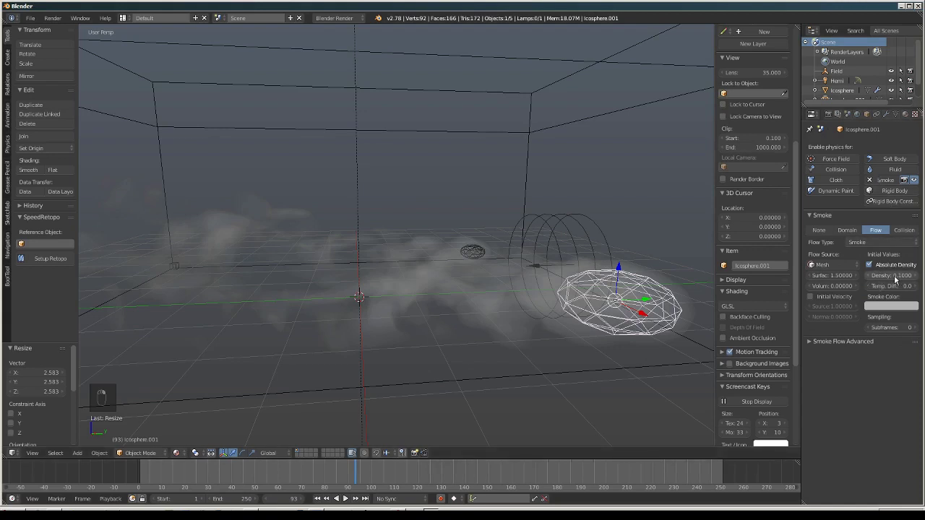
pyautogui.click(897, 286)
pyautogui.write('0.0')
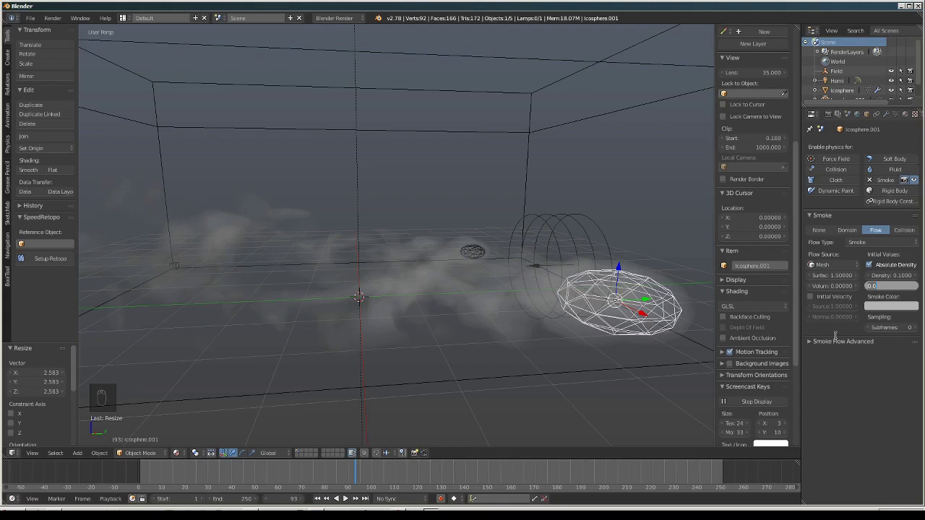
# Duplicate the smoke domain together with the larger ico sphere and place the copies along negative X, beside the original domain
pyautogui.moveTo(448, 306); pyautogui.dragTo(480, 334, button='middle')
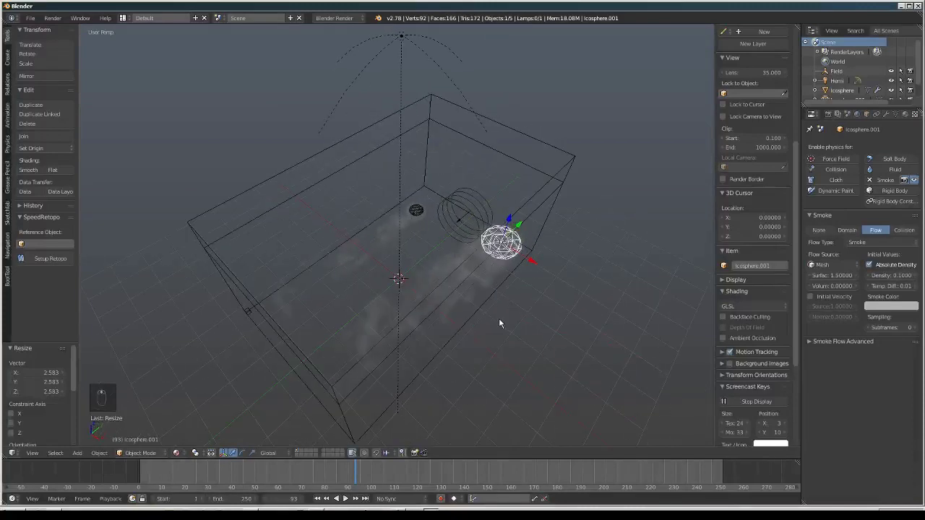
pyautogui.rightClick(561, 172)
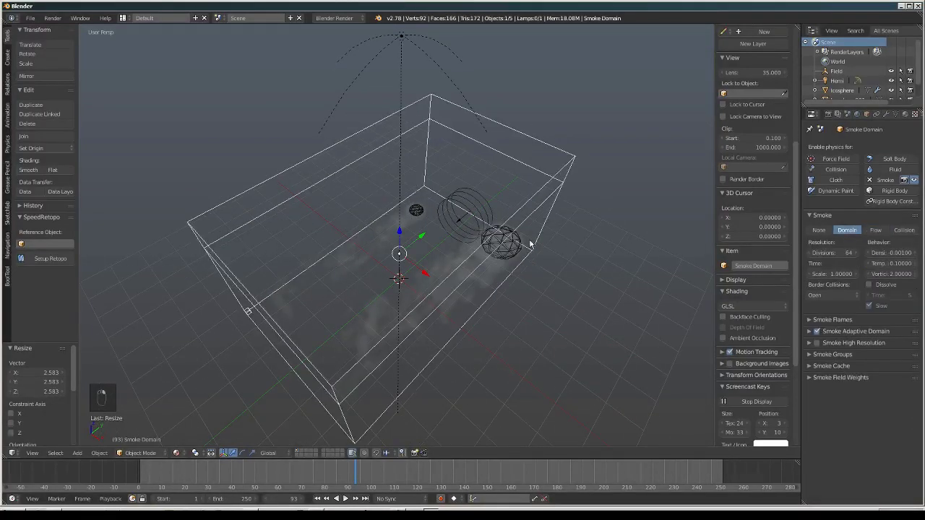
pyautogui.keyDown('shift'); pyautogui.rightClick(509, 246); pyautogui.keyUp('shift')
pyautogui.moveTo(498, 288); pyautogui.dragTo(517, 278, button='middle')
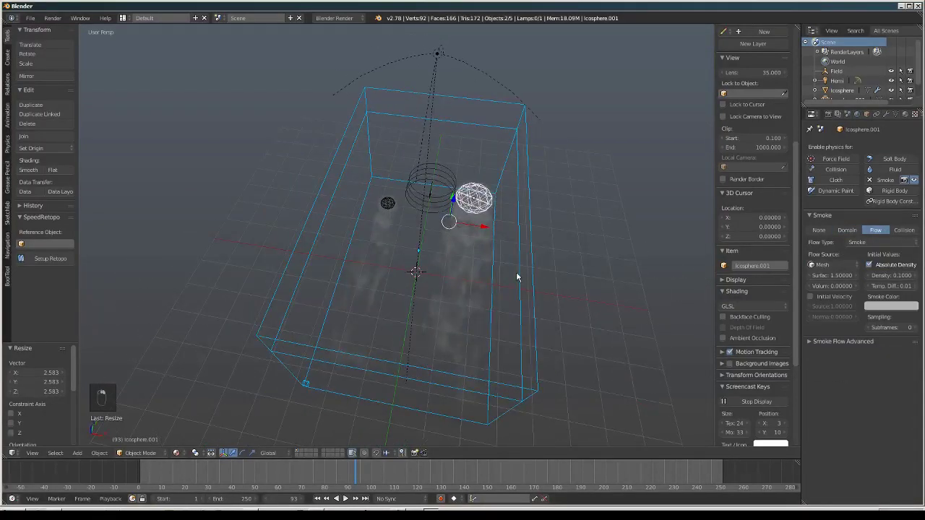
pyautogui.hotkey('shift', 'd')
pyautogui.press('x')
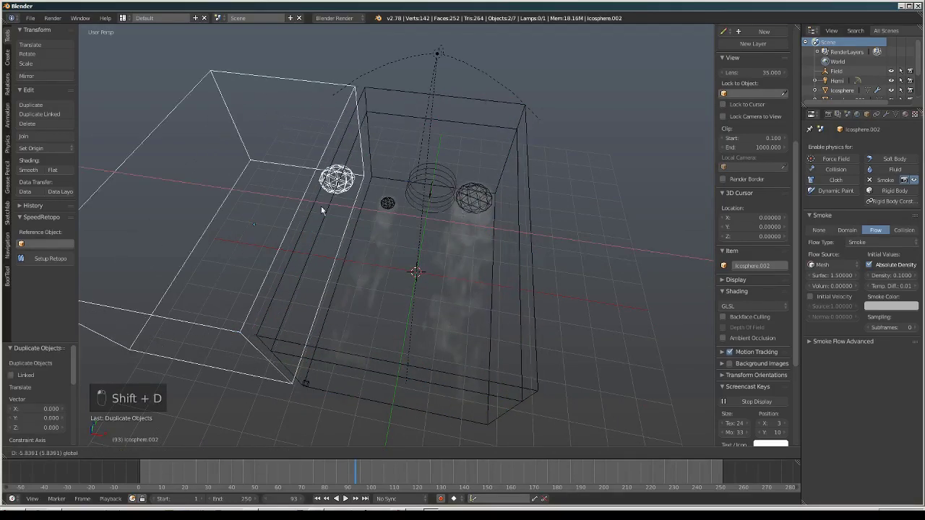
pyautogui.click(305, 203)
# Move the ico sphere in the duplicated domain about -1.89 along X, toward the middle of that domain
pyautogui.moveTo(311, 209); pyautogui.dragTo(397, 239, button='middle')
pyautogui.rightClick(395, 191)
pyautogui.moveTo(429, 191); pyautogui.dragTo(421, 191)
pyautogui.click(393, 238)
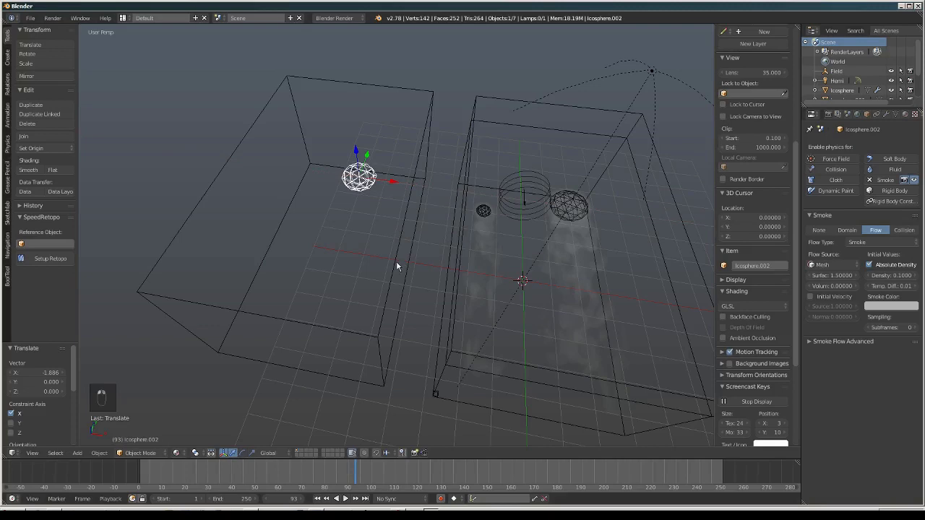
# Set the duplicated smoke domain's resolution to 50 divisions
pyautogui.rightClick(415, 286)
pyautogui.moveTo(415, 286); pyautogui.dragTo(364, 269, button='middle')
pyautogui.moveTo(666, 273); pyautogui.dragTo(626, 225, button='middle')
pyautogui.click(844, 254)
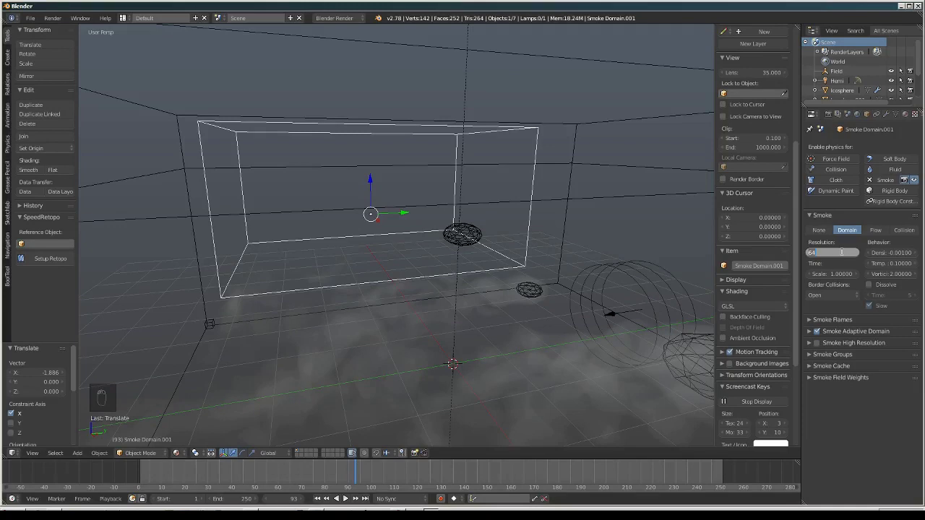
pyautogui.write('50')
pyautogui.press('Return')
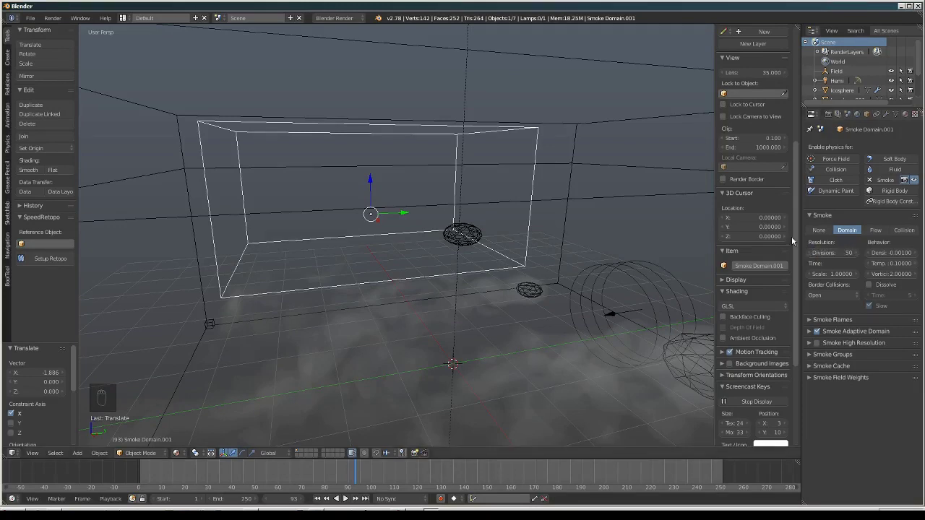
# Play the simulation from the first frame to about frame 77 and compare the smoke in the two domains
pyautogui.moveTo(529, 305)
pyautogui.mouseDown(button='middle')
pyautogui.moveTo(512, 294)
pyautogui.moveTo(534, 293)
pyautogui.mouseUp(button='middle')
pyautogui.click(318, 498)
pyautogui.click(344, 498)
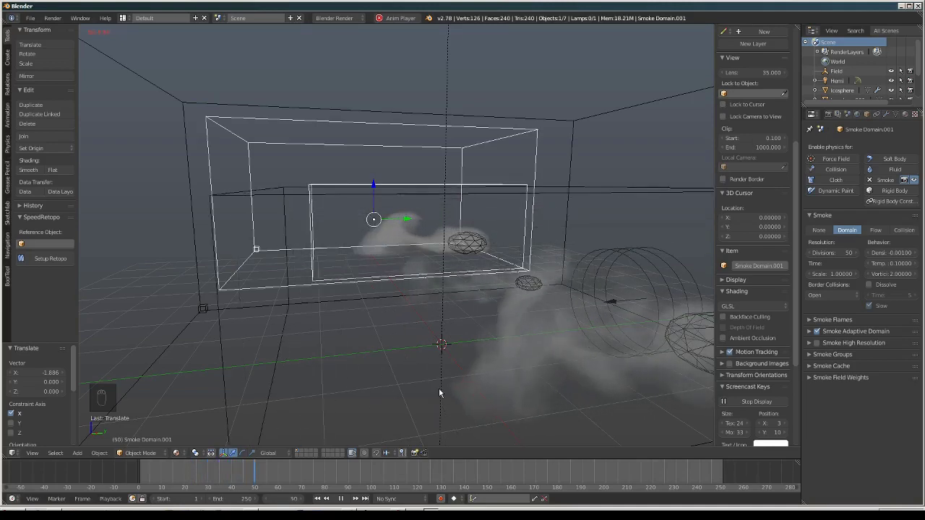
pyautogui.moveTo(477, 372); pyautogui.dragTo(517, 270, button='middle')
pyautogui.hotkey('alt', 'a')
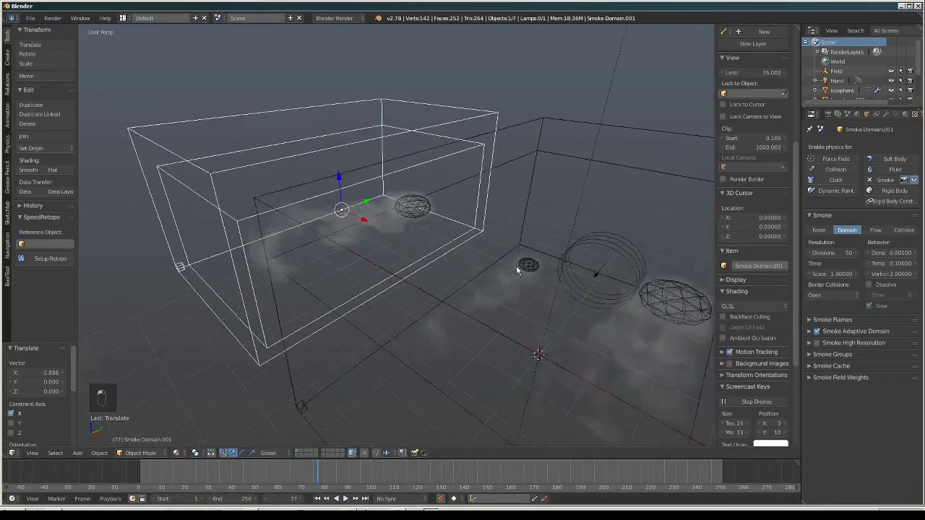
# Delete the duplicated smoke domain together with the ico sphere inside it
pyautogui.keyDown('shift'); pyautogui.rightClick(429, 204); pyautogui.keyUp('shift')
pyautogui.press('Delete')
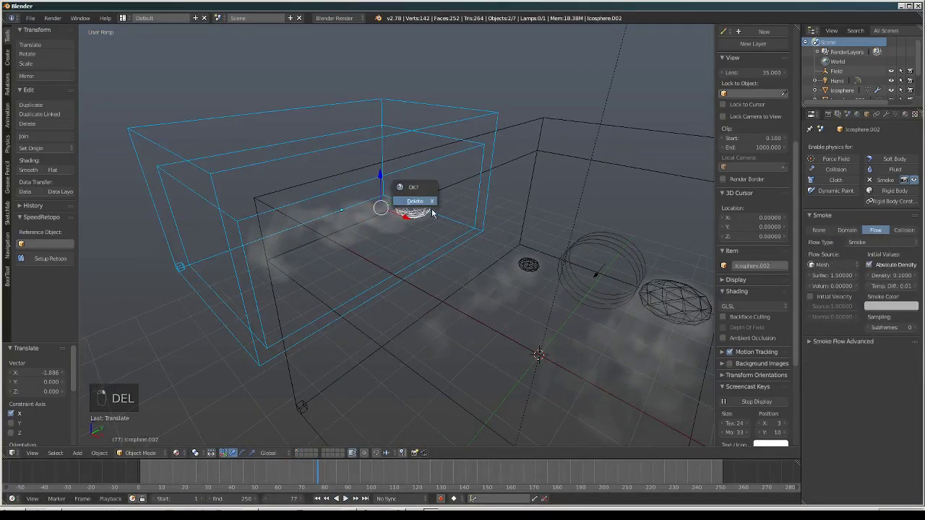
pyautogui.click(415, 202)
# Add a Vortex force field inside the smoke domain and move it about 1.10 along Y toward the emitters
pyautogui.moveTo(420, 204); pyautogui.dragTo(486, 285, button='middle')
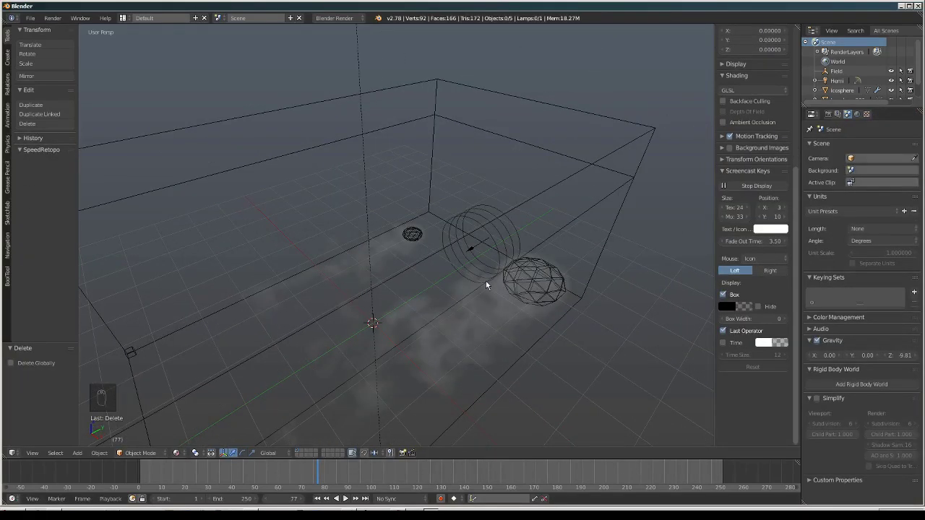
pyautogui.hotkey('shift', 'a')
pyautogui.moveTo(487, 284)
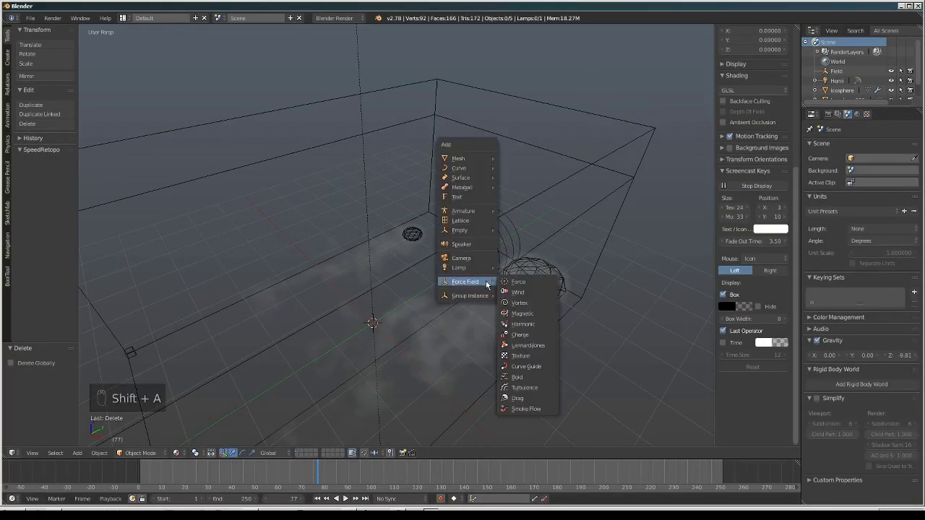
pyautogui.click(532, 302)
pyautogui.moveTo(532, 302); pyautogui.dragTo(459, 306, button='middle')
pyautogui.moveTo(434, 300); pyautogui.dragTo(452, 289)
pyautogui.moveTo(452, 289); pyautogui.dragTo(443, 292, button='middle')
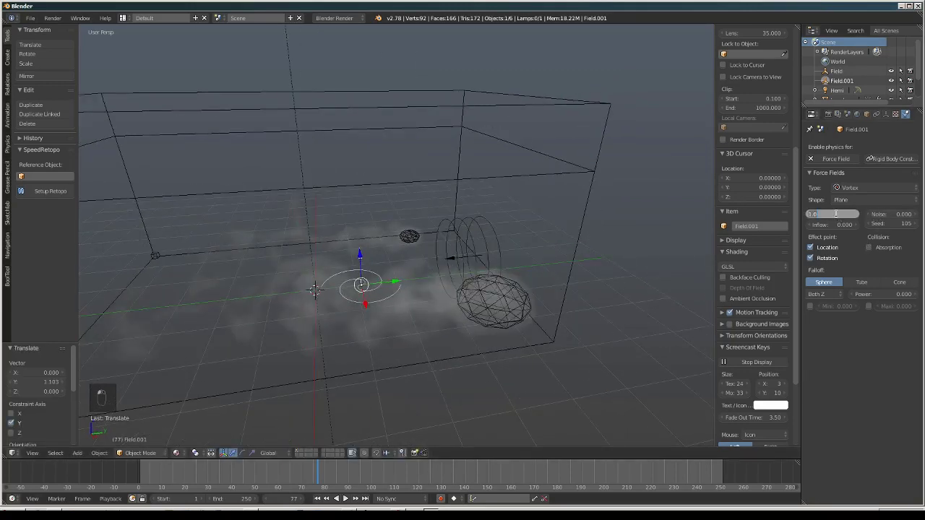
# Set the vortex field's strength to 5 and play the simulation from the first frame
pyautogui.write('5')
pyautogui.press('Return')
pyautogui.click(316, 499)
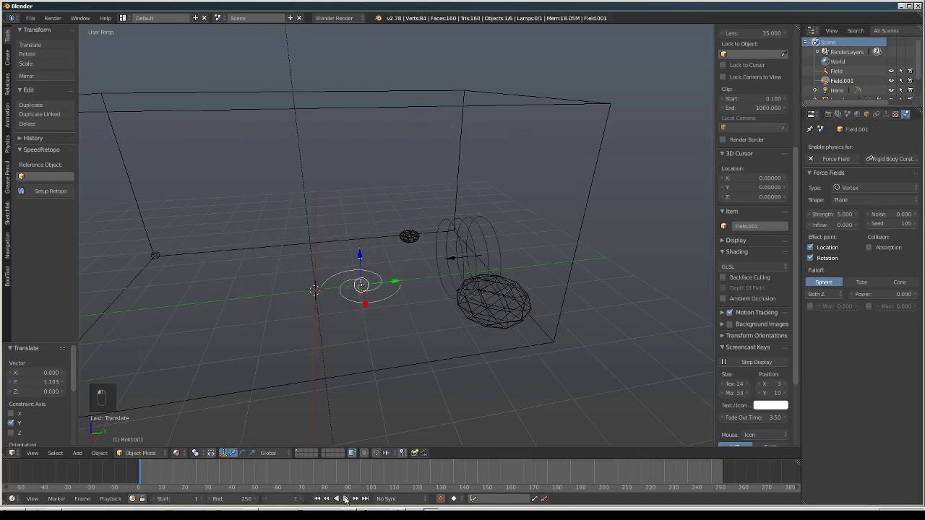
pyautogui.click(345, 499)
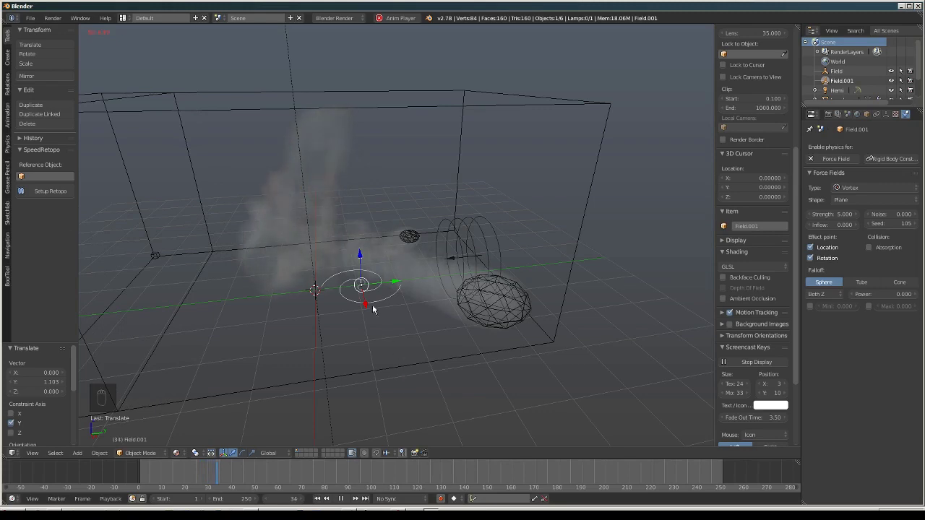
# Move the vortex field about 1.66 along X during playback, and stop the simulation around frame 88
pyautogui.press('g')
pyautogui.press('x')
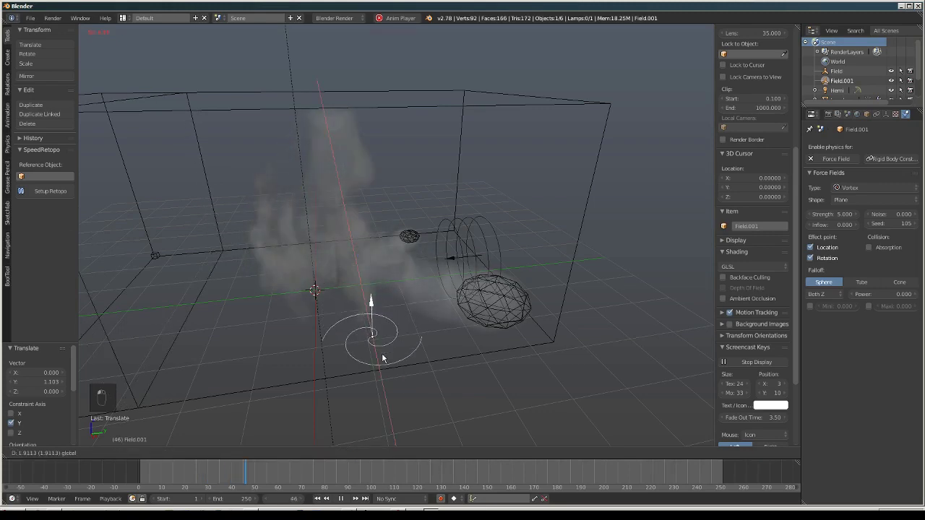
pyautogui.click(402, 378)
pyautogui.moveTo(402, 377)
pyautogui.mouseDown(button='middle')
pyautogui.moveTo(438, 366)
pyautogui.moveTo(415, 365)
pyautogui.mouseUp(button='middle')
pyautogui.scroll(2, 415, 365)
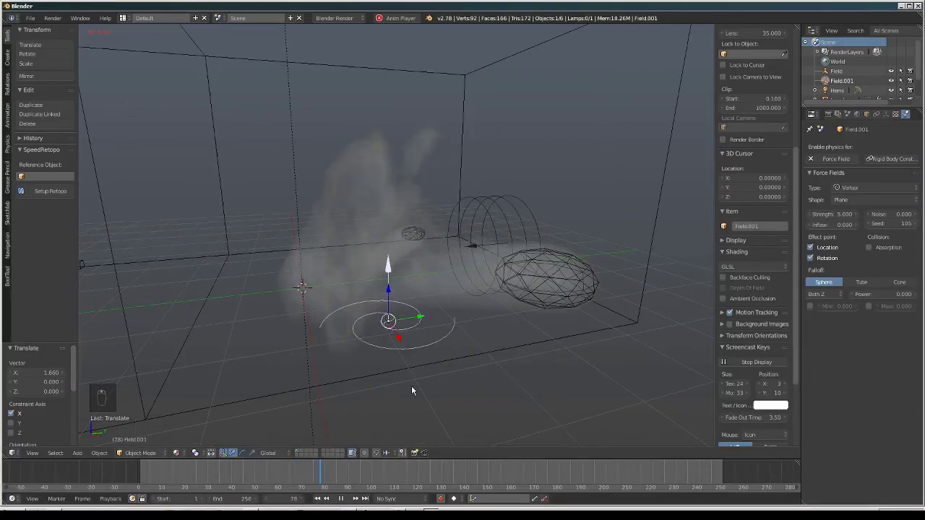
pyautogui.click(343, 498)
pyautogui.moveTo(505, 348); pyautogui.dragTo(491, 364, button='middle')
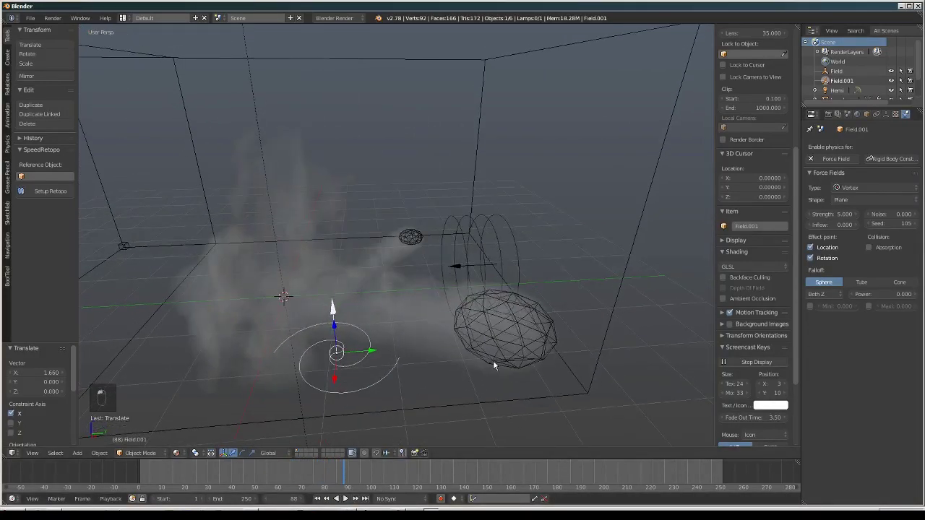
# Expand the smoke domain's cache settings and set the domain's time scale to 1.5
pyautogui.rightClick(454, 346)
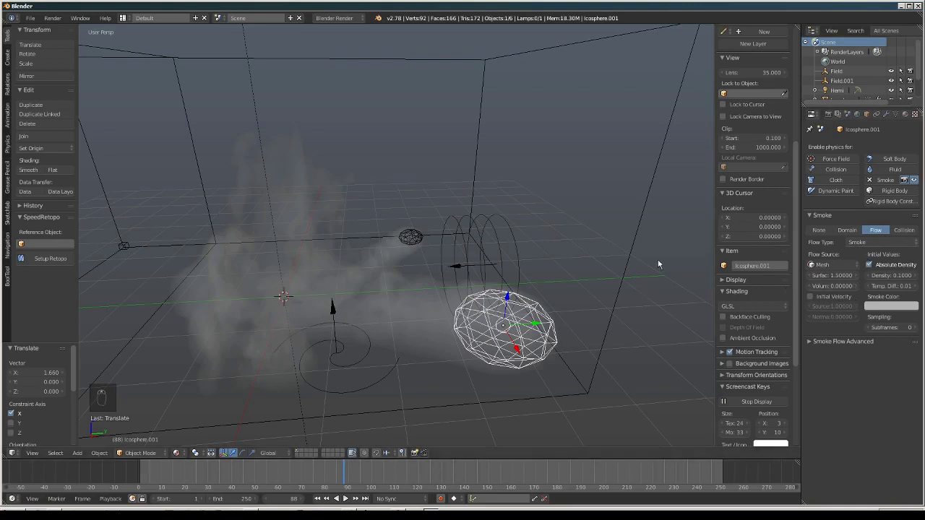
pyautogui.rightClick(629, 228)
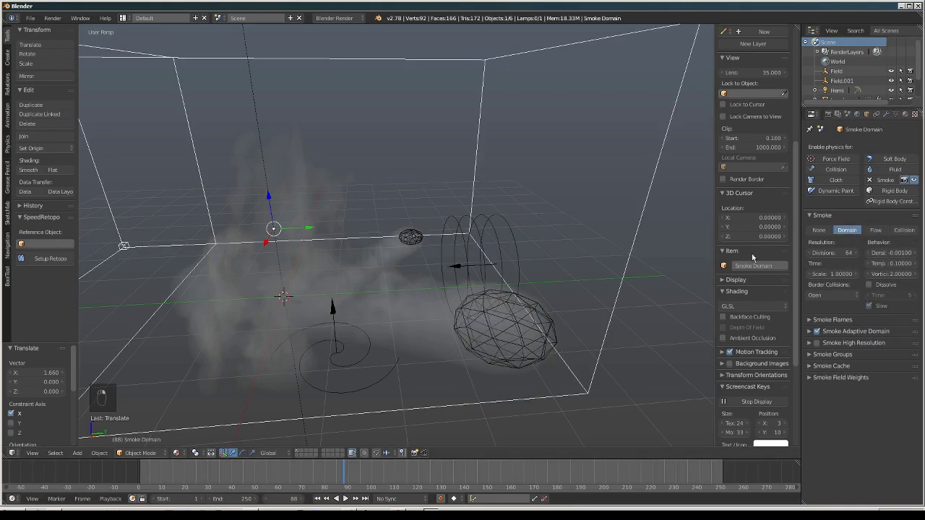
pyautogui.click(809, 367)
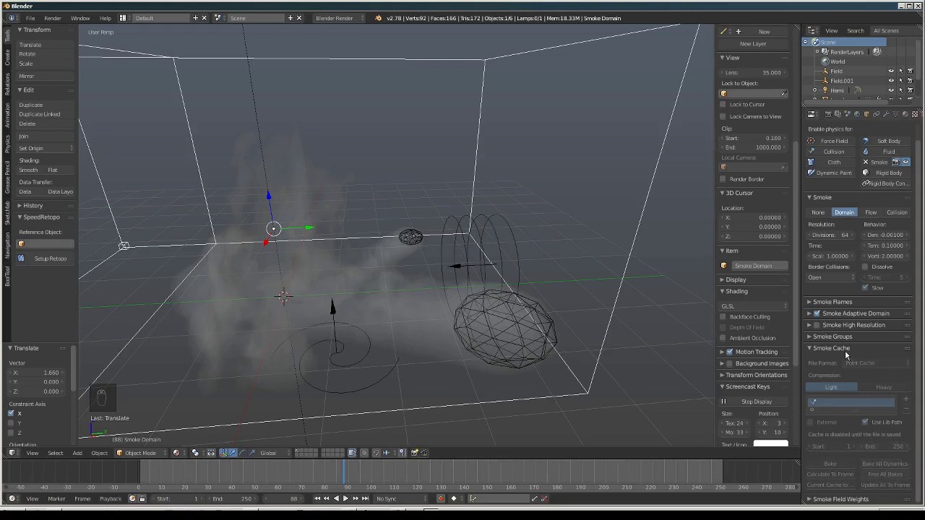
pyautogui.scroll(1, 847, 355)
pyautogui.click(829, 275)
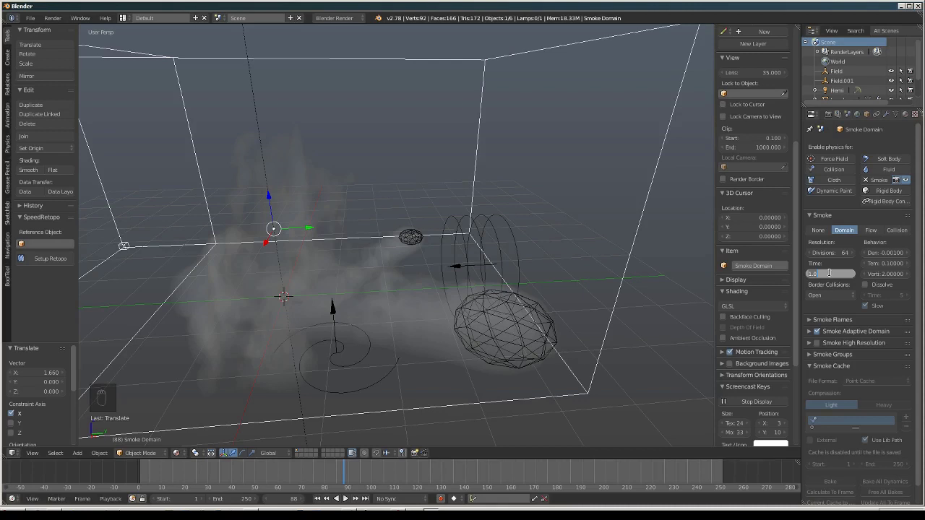
pyautogui.press('Return')
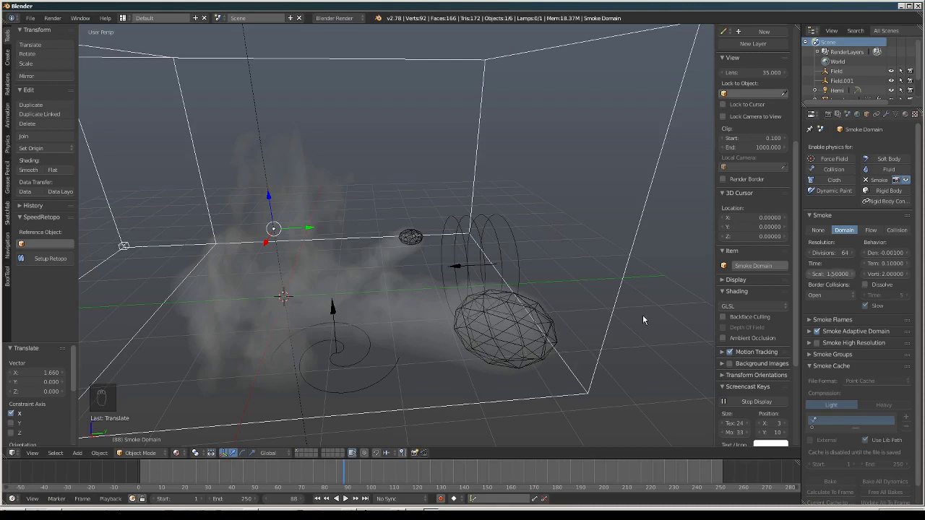
# Play the simulation from the first frame at the new time scale and examine the smoke from another angle
pyautogui.click(317, 499)
pyautogui.click(345, 499)
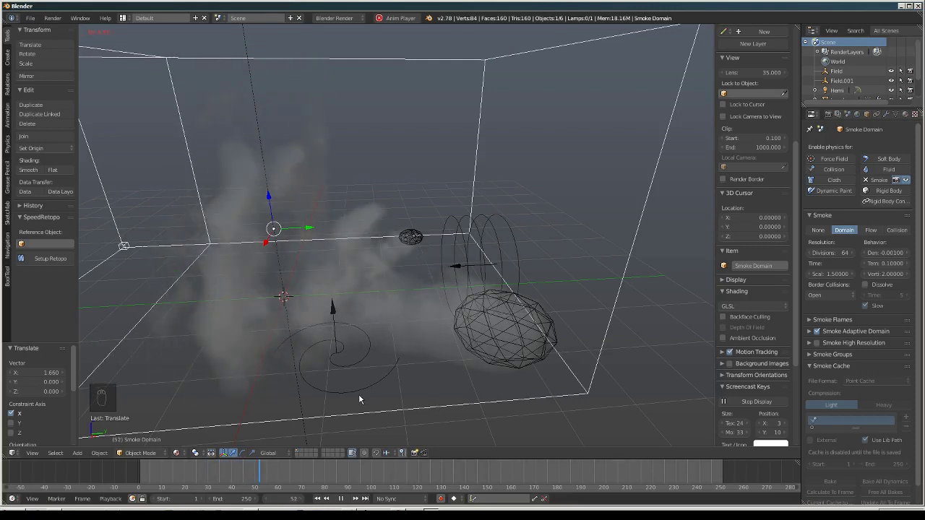
pyautogui.moveTo(359, 397); pyautogui.dragTo(397, 368, button='middle')
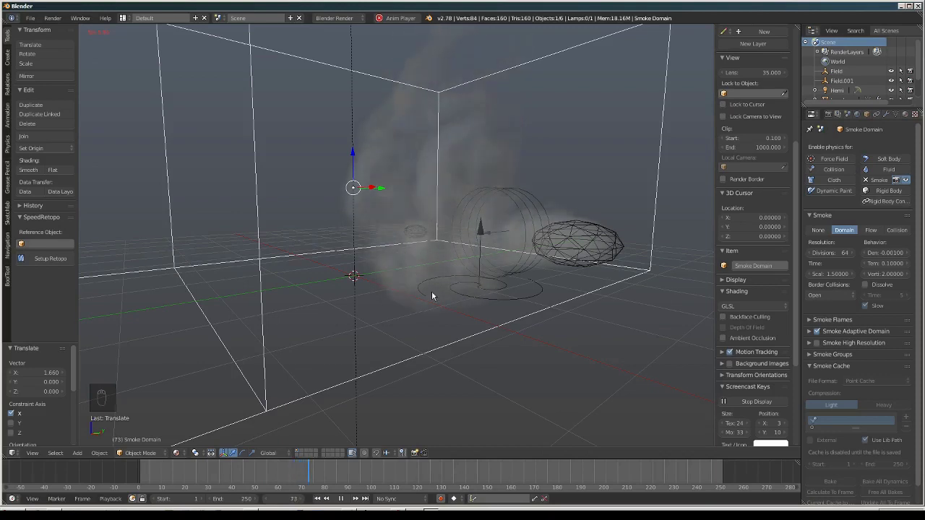
# Raise the vortex field about 0.83 along Z during playback and set its strength to 2
pyautogui.rightClick(478, 287)
pyautogui.moveTo(481, 240); pyautogui.dragTo(487, 194)
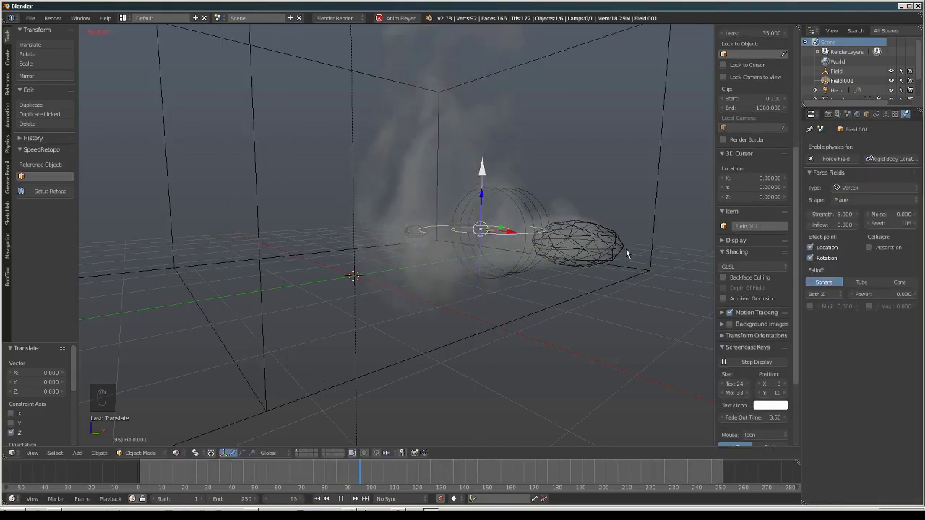
pyautogui.moveTo(829, 211); pyautogui.dragTo(810, 214)
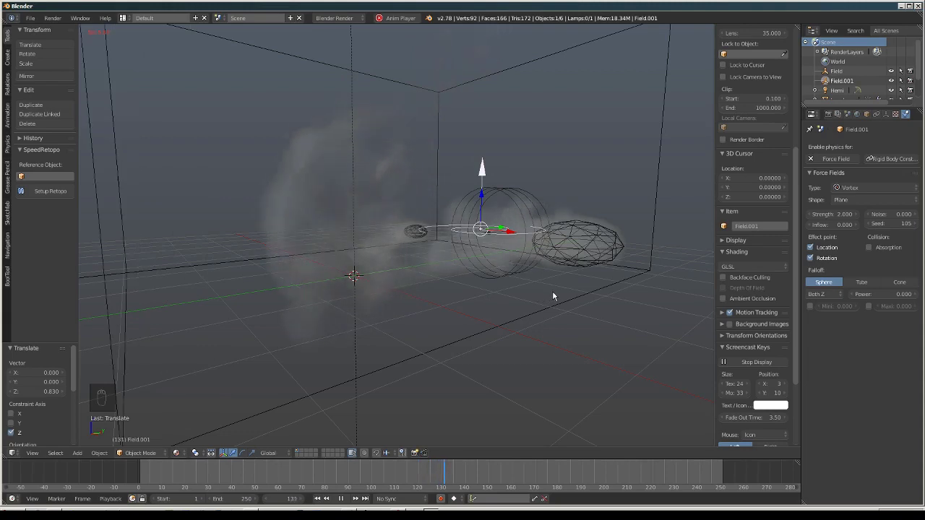
pyautogui.moveTo(537, 306); pyautogui.dragTo(519, 287, button='middle')
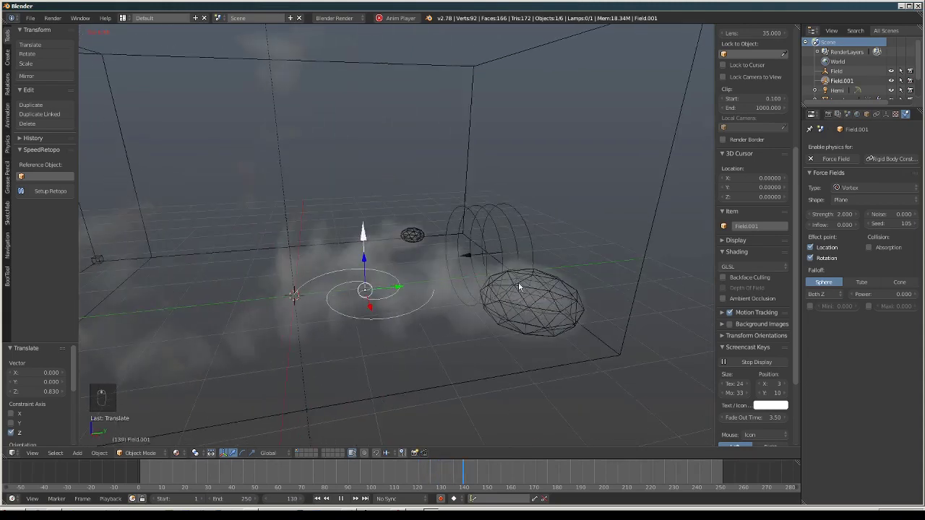
# Set the wind field's strength to 3 while the simulation plays
pyautogui.rightClick(511, 233)
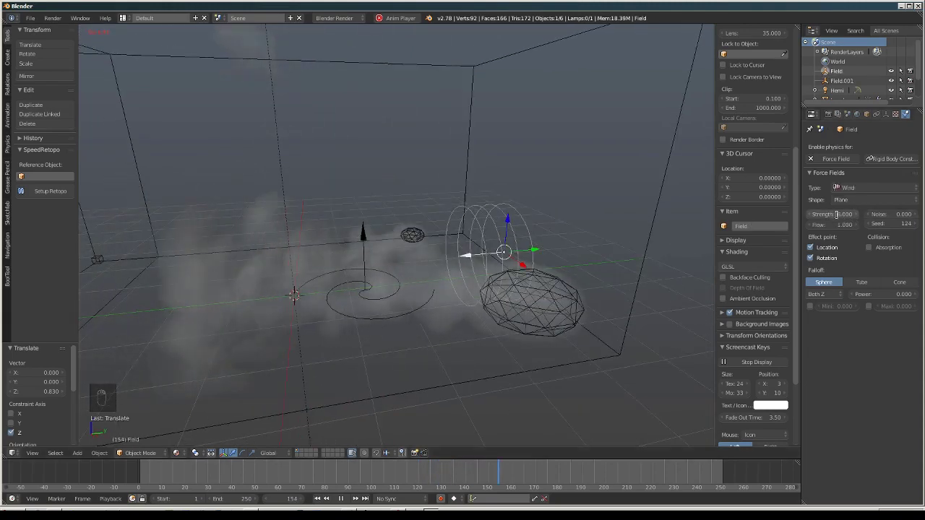
pyautogui.moveTo(853, 216); pyautogui.dragTo(829, 218)
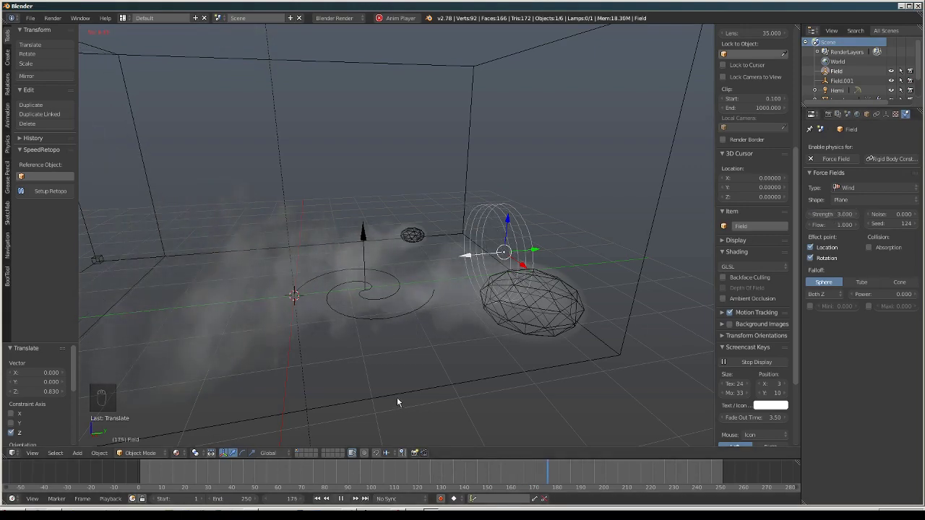
pyautogui.moveTo(393, 398); pyautogui.dragTo(403, 391, button='middle')
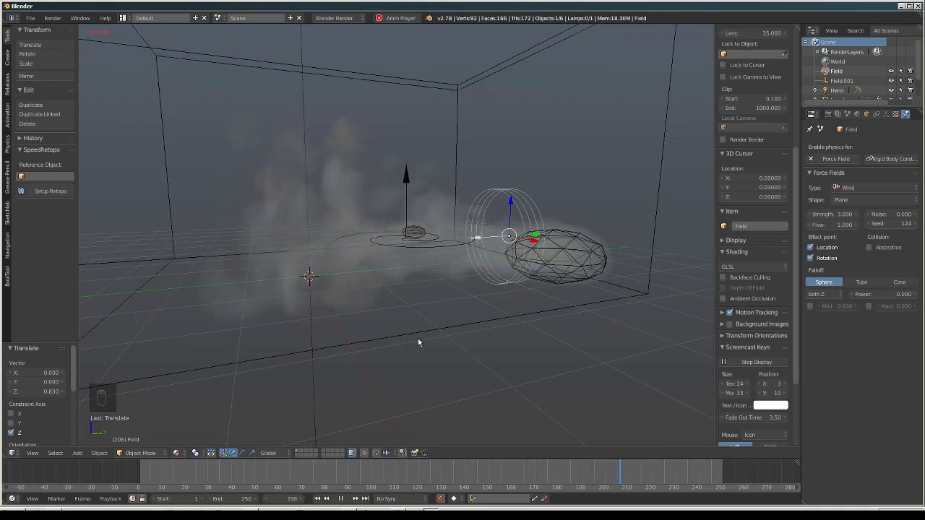
# Set the vortex field's strength to 4 during playback
pyautogui.rightClick(407, 242)
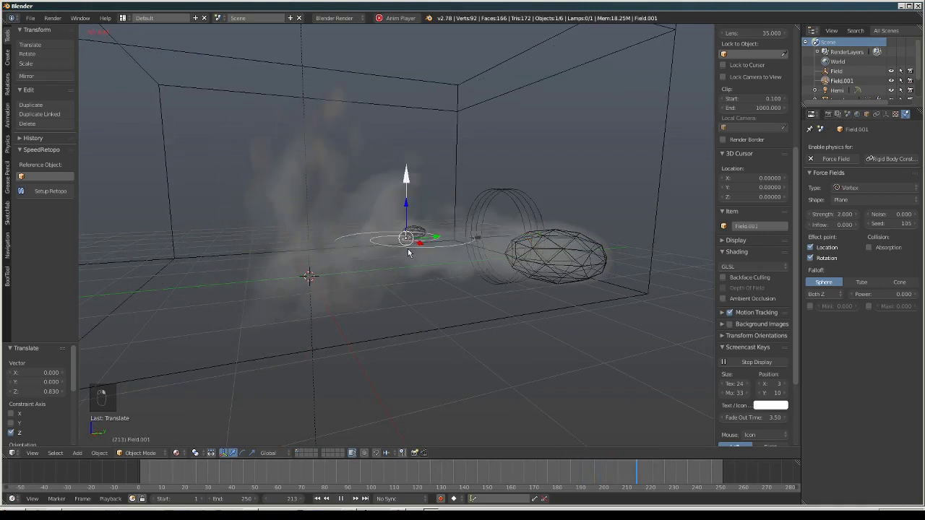
pyautogui.click(831, 214)
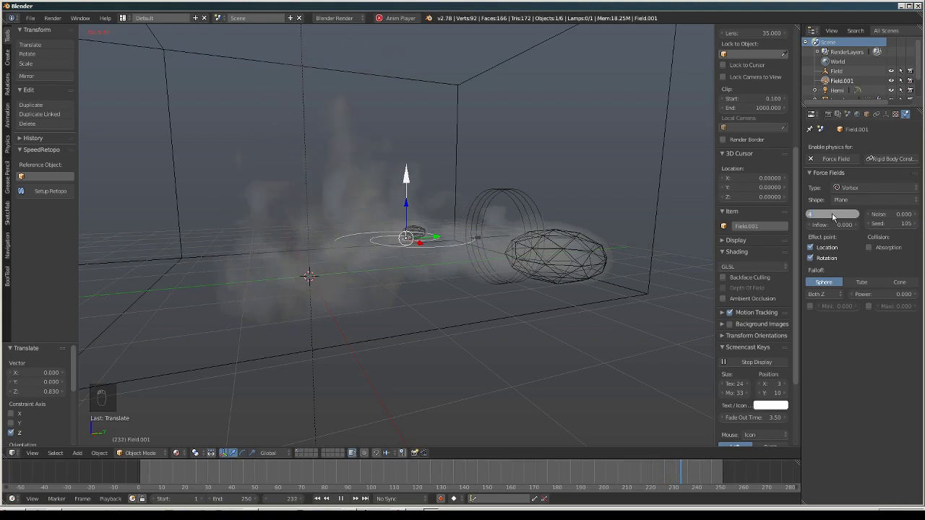
pyautogui.write('4')
pyautogui.press('Return')
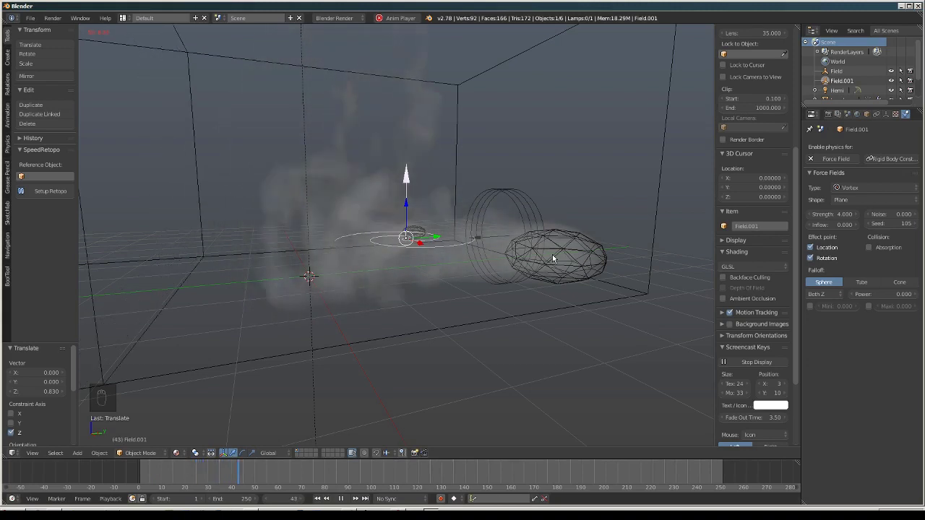
pyautogui.press('r')
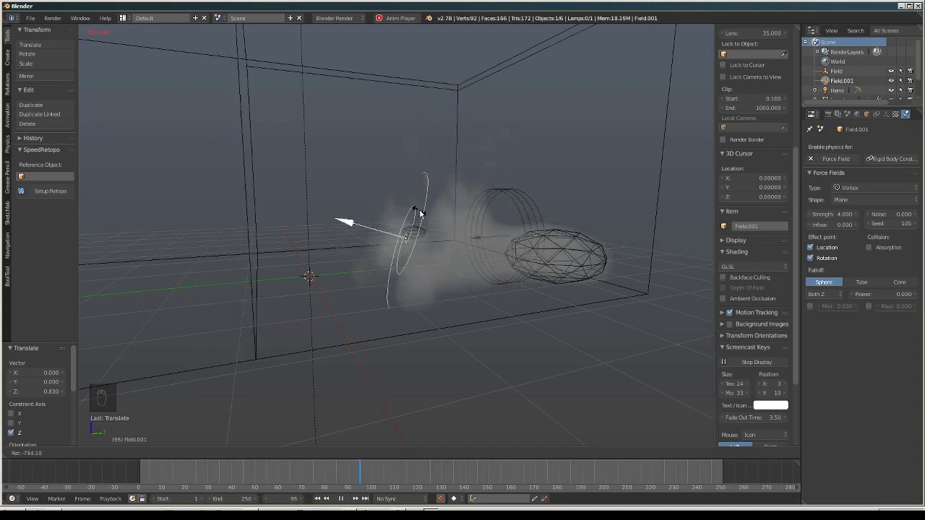
pyautogui.rightClick(420, 213)
pyautogui.moveTo(420, 213); pyautogui.dragTo(435, 288, button='middle')
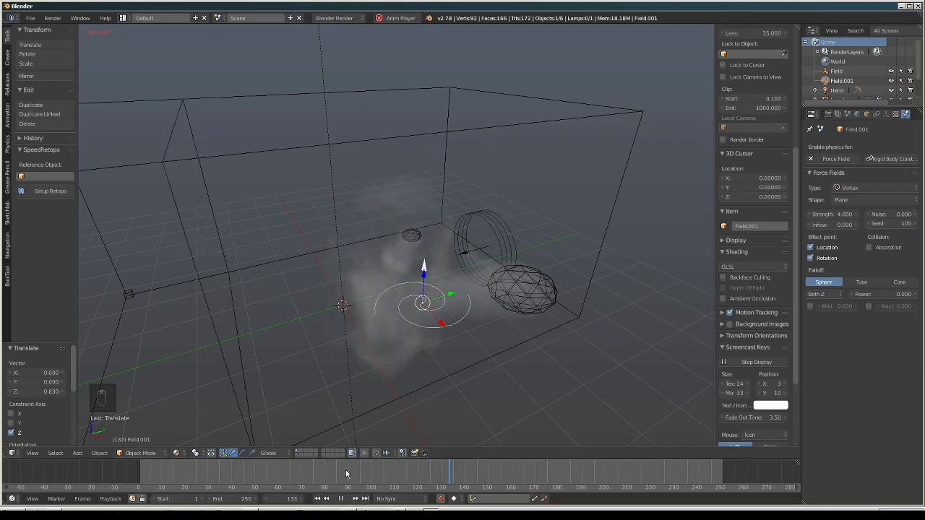
# Stop the simulation playback and delete the larger ico sphere emitter near the wind field
pyautogui.hotkey('alt', 'a')
pyautogui.rightClick(517, 315)
pyautogui.press('Delete')
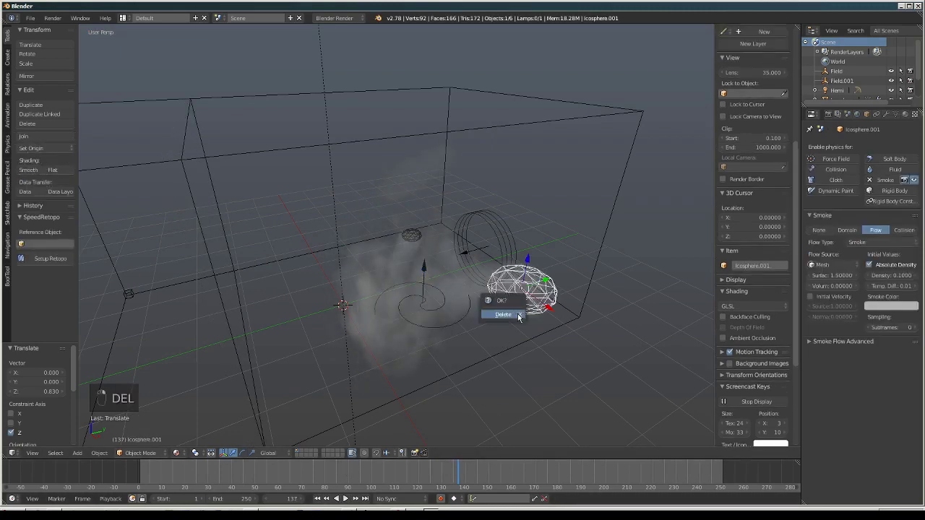
pyautogui.click(518, 316)
# Delete the vortex force field from the scene
pyautogui.moveTo(518, 316); pyautogui.dragTo(414, 318, button='middle')
pyautogui.rightClick(434, 327)
pyautogui.rightClick(435, 327)
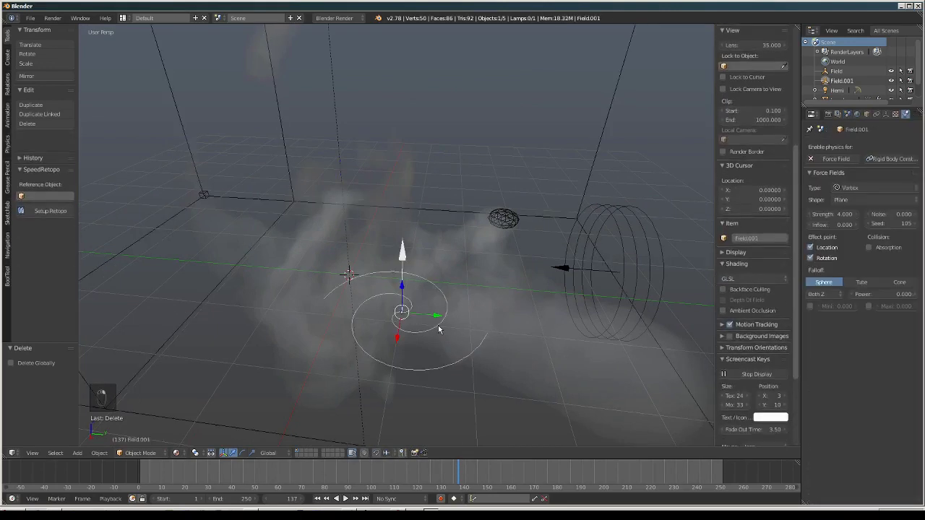
pyautogui.press('Delete')
pyautogui.click(438, 327)
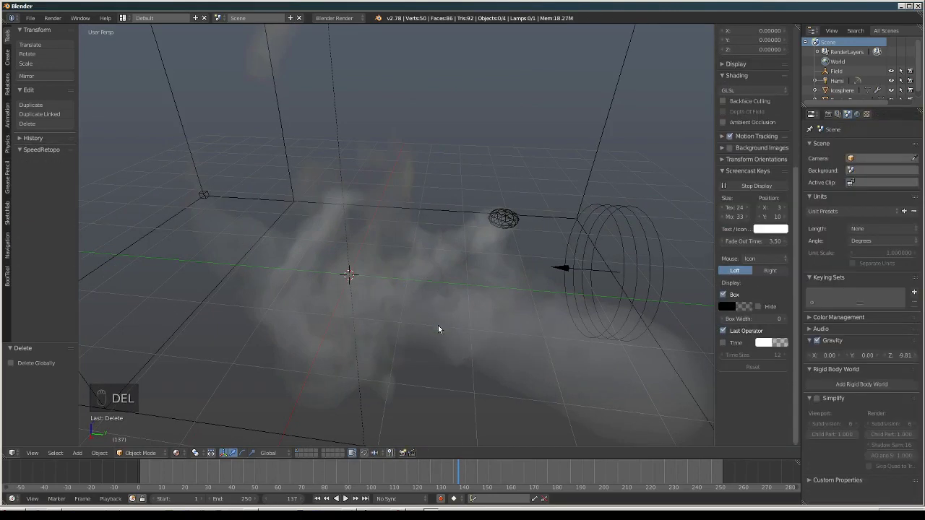
# Move the remaining ico sphere emitter about 1.74 along X so it lines up with the wind field
pyautogui.moveTo(422, 315); pyautogui.dragTo(474, 320, button='middle')
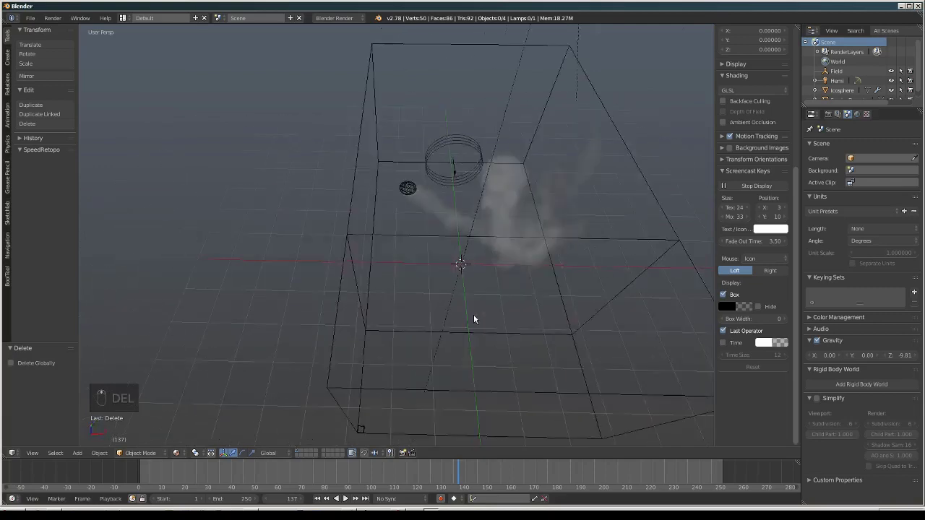
pyautogui.rightClick(411, 190)
pyautogui.moveTo(430, 192); pyautogui.dragTo(486, 193)
pyautogui.moveTo(488, 251); pyautogui.dragTo(411, 293, button='middle')
pyautogui.scroll(-5, 405, 254)
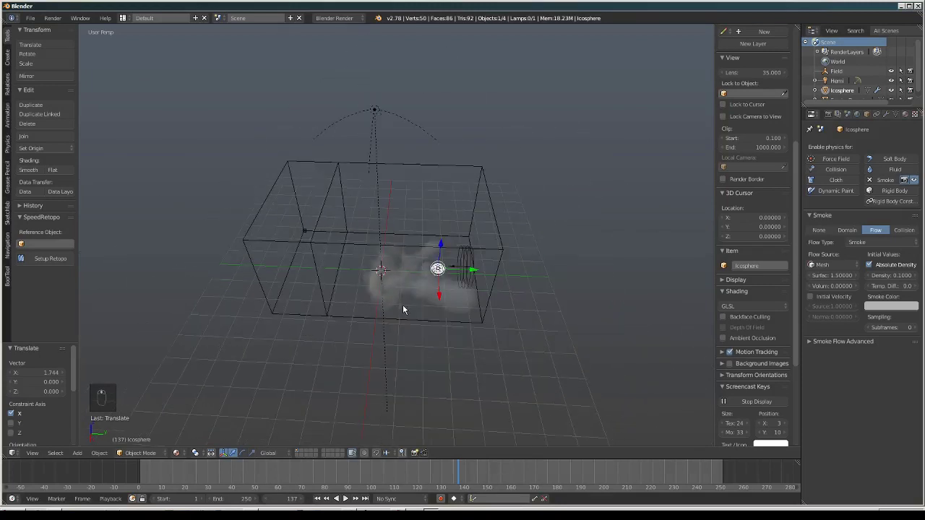
# Add a cube mesh at the centre of the scene and scale it down
pyautogui.hotkey('shift', 'a')
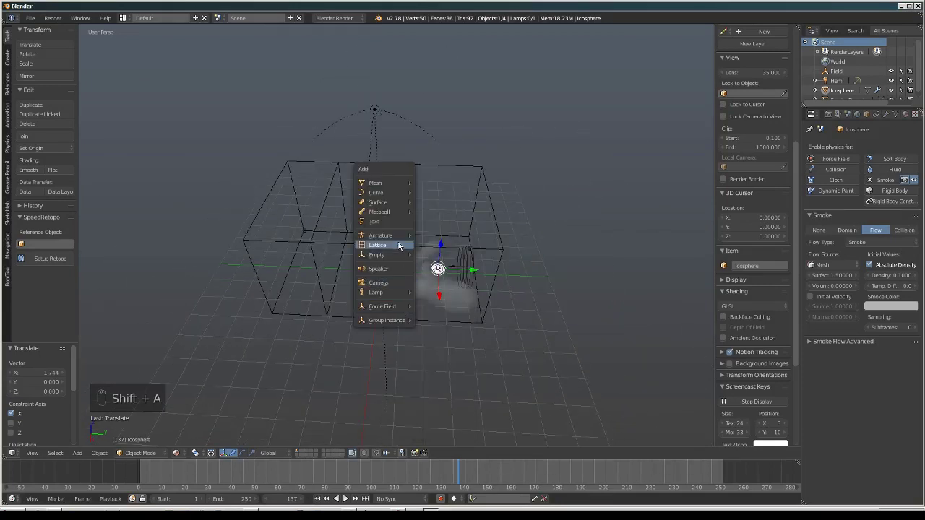
pyautogui.moveTo(396, 186)
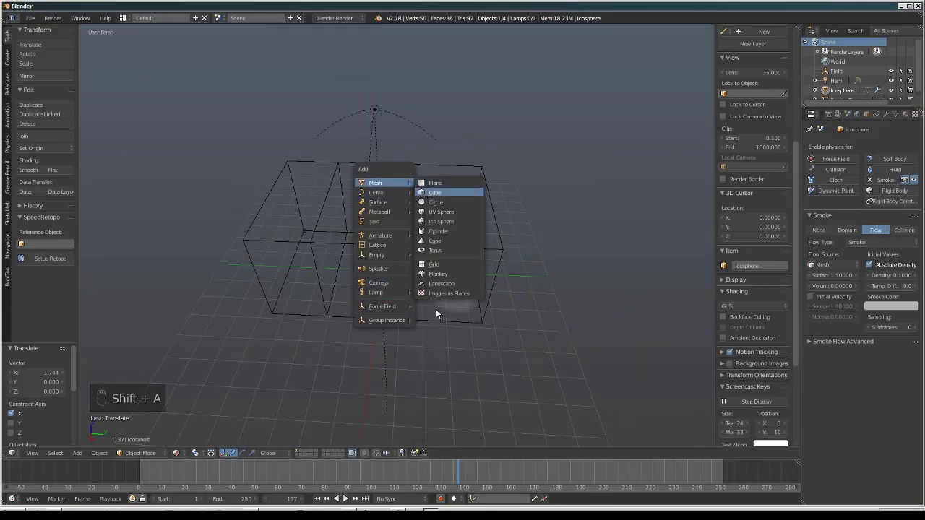
pyautogui.press('Return')
pyautogui.scroll(5, 437, 319)
pyautogui.moveTo(424, 324); pyautogui.dragTo(468, 316, button='middle')
pyautogui.press('s')
pyautogui.click(468, 359)
# Move the cube along Y until it sits beside the ico sphere, and raise it about 0.41 along Z
pyautogui.moveTo(436, 316); pyautogui.dragTo(538, 285)
pyautogui.moveTo(538, 284); pyautogui.dragTo(497, 267, button='middle')
pyautogui.moveTo(498, 267); pyautogui.dragTo(556, 284)
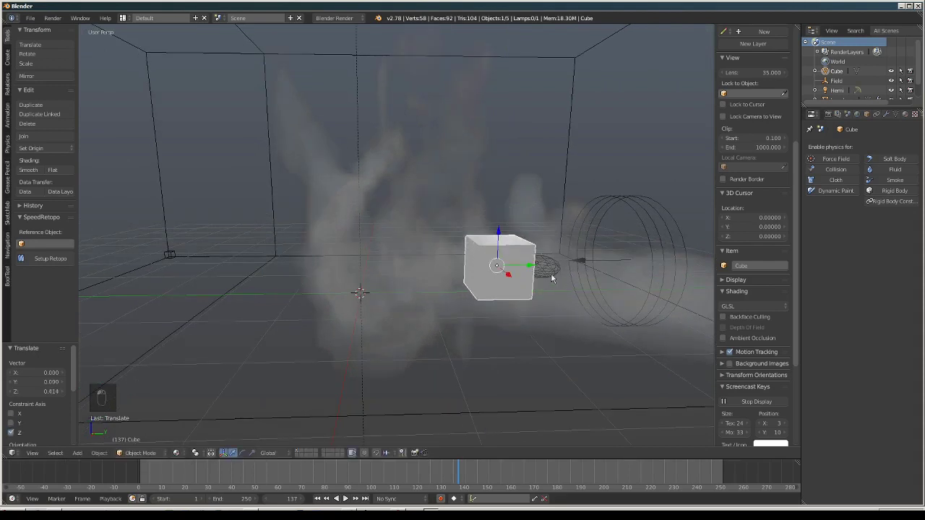
pyautogui.moveTo(542, 334); pyautogui.dragTo(521, 331, button='middle')
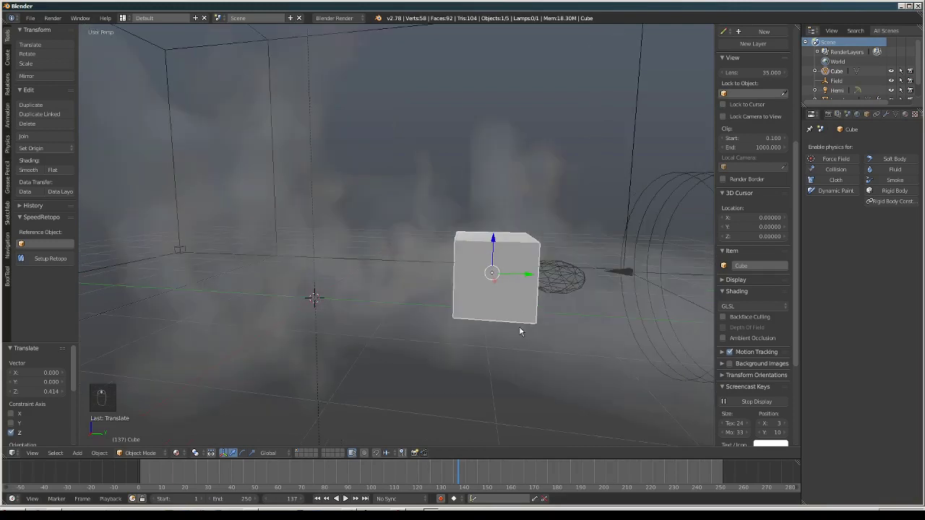
# Parent the ico sphere emitter to the cube using Object (Keep Transform)
pyautogui.rightClick(568, 282)
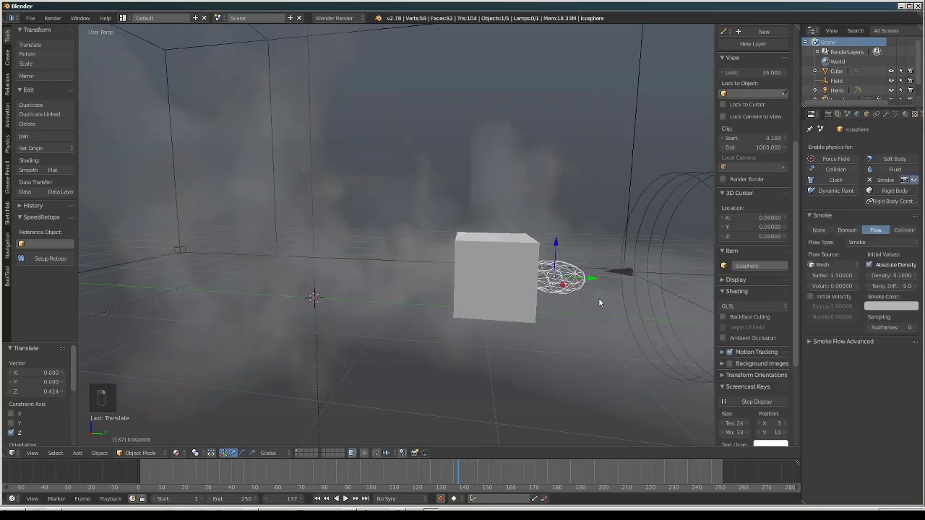
pyautogui.keyDown('shift'); pyautogui.rightClick(497, 277); pyautogui.keyUp('shift')
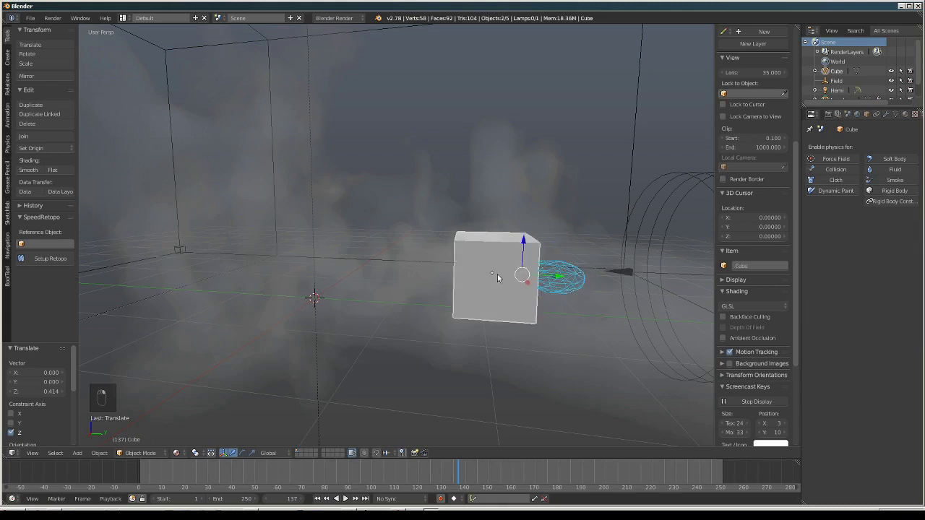
pyautogui.hotkey('ctrl', 'p')
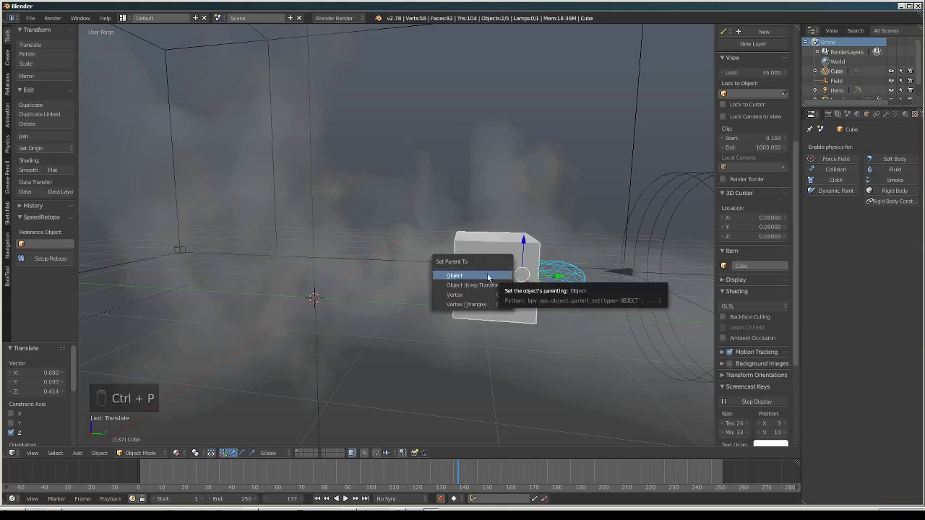
pyautogui.click(463, 284)
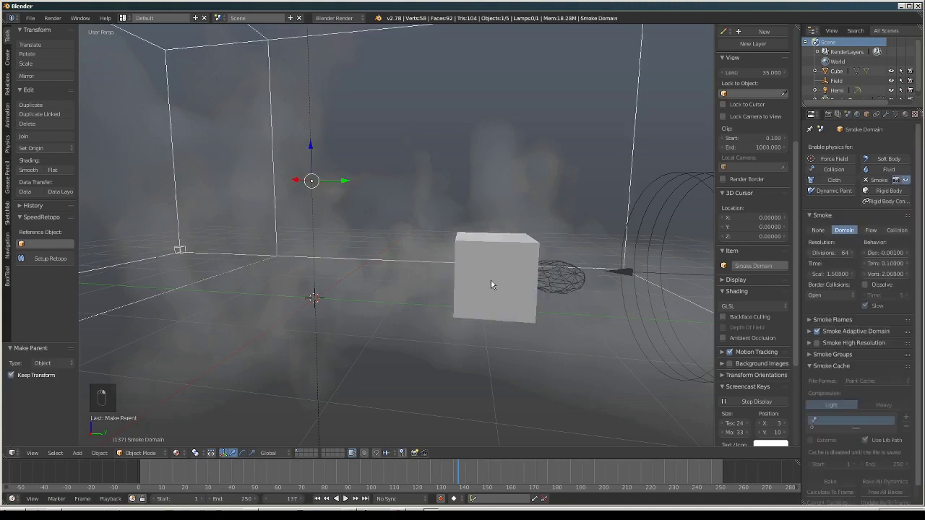
# Test the parenting by moving the cube up along Z in small moves of about 0.03, 0.20 and 0.13
pyautogui.click(521, 258)
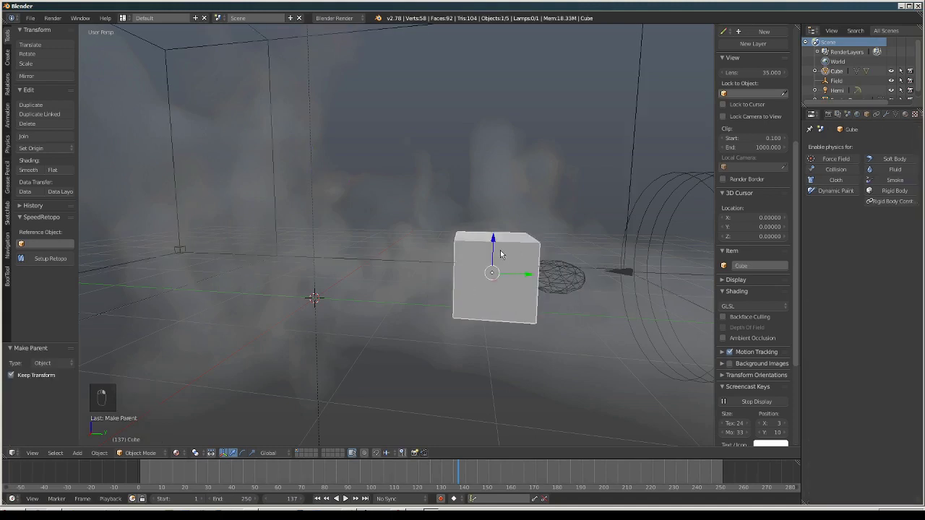
pyautogui.moveTo(501, 253); pyautogui.dragTo(501, 213)
pyautogui.moveTo(500, 232); pyautogui.dragTo(587, 297, button='middle')
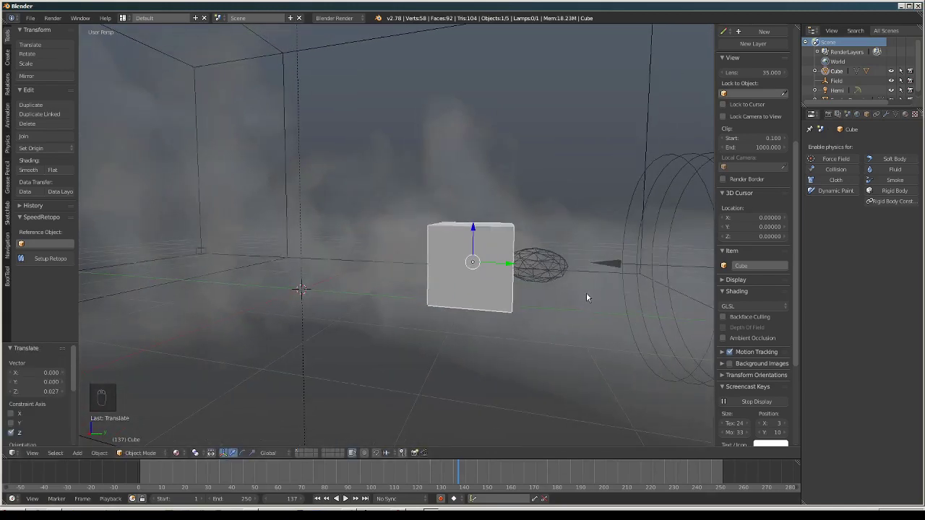
pyautogui.moveTo(474, 229); pyautogui.dragTo(475, 211)
pyautogui.moveTo(495, 235); pyautogui.dragTo(520, 283, button='middle')
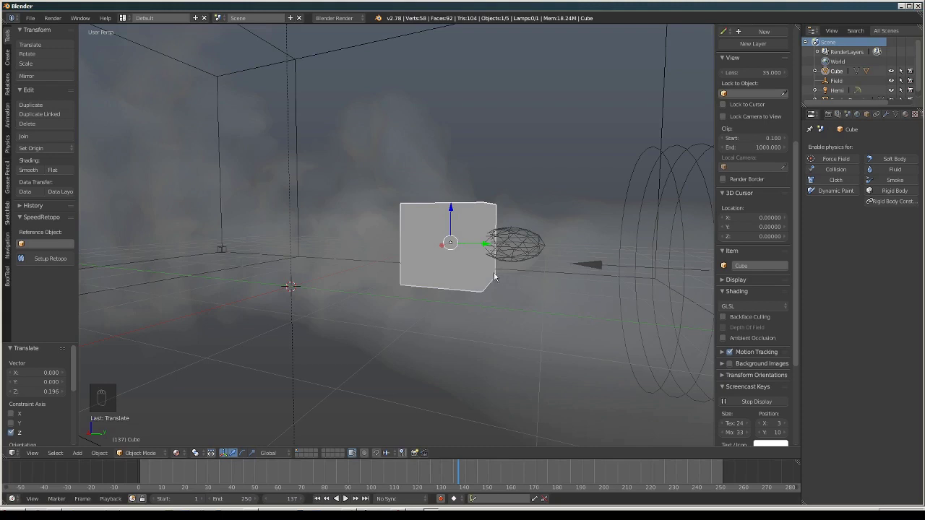
pyautogui.rightClick(519, 249)
pyautogui.rightClick(469, 251)
pyautogui.moveTo(452, 217)
pyautogui.mouseDown()
pyautogui.moveTo(458, 142)
pyautogui.moveTo(470, 234)
pyautogui.moveTo(469, 176)
pyautogui.moveTo(469, 212)
pyautogui.mouseUp()
pyautogui.scroll(-5, 469, 211)
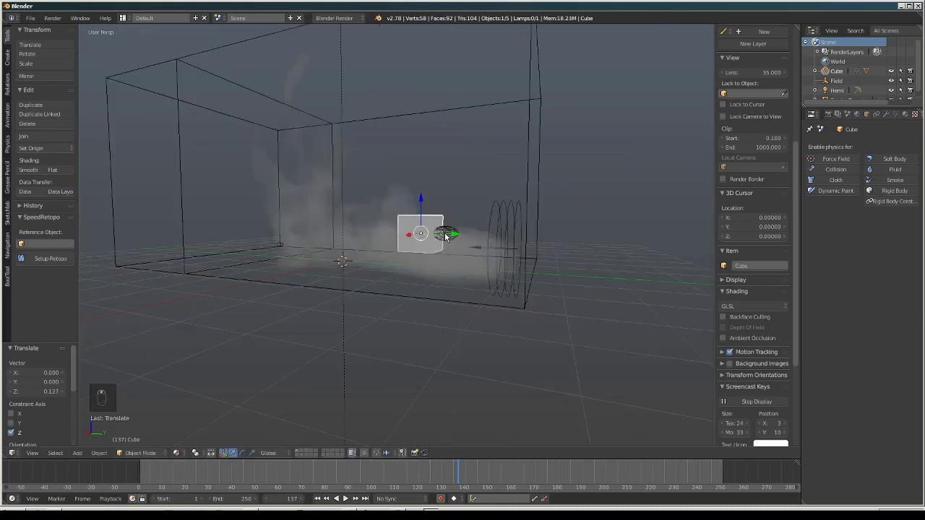
pyautogui.moveTo(469, 212); pyautogui.dragTo(485, 265, button='middle')
pyautogui.scroll(4, 483, 265)
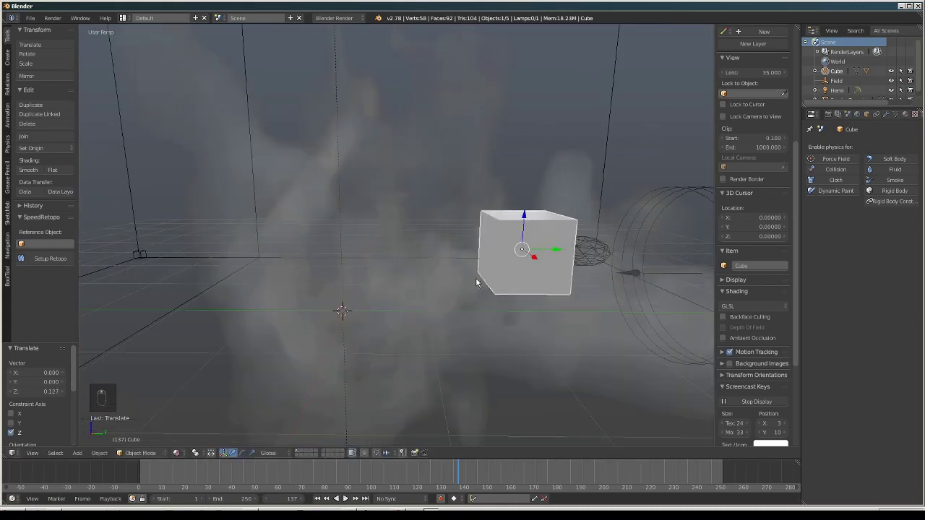
pyautogui.moveTo(517, 295); pyautogui.dragTo(473, 311, button='middle')
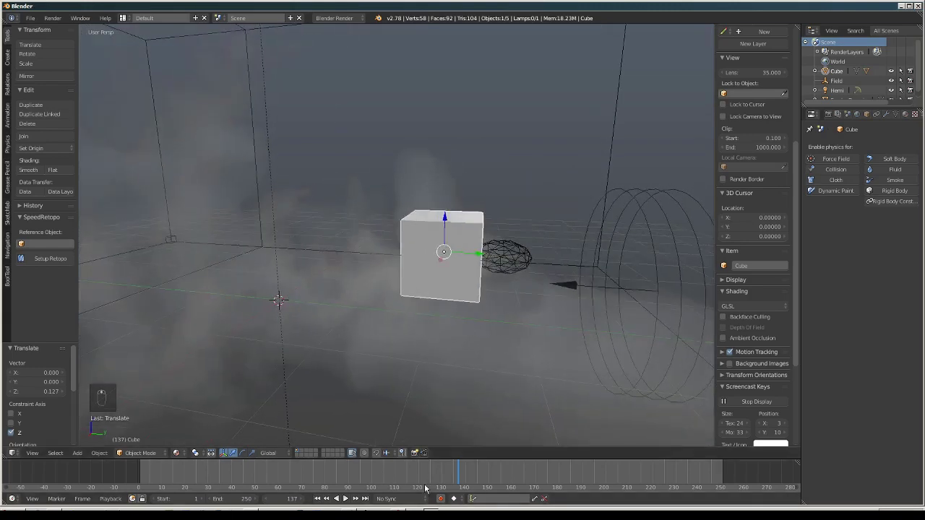
# Return to the first frame and rotate the cube with its parented sphere 180° around the global Z axis
pyautogui.click(318, 499)
pyautogui.moveTo(384, 347); pyautogui.dragTo(454, 273, button='middle')
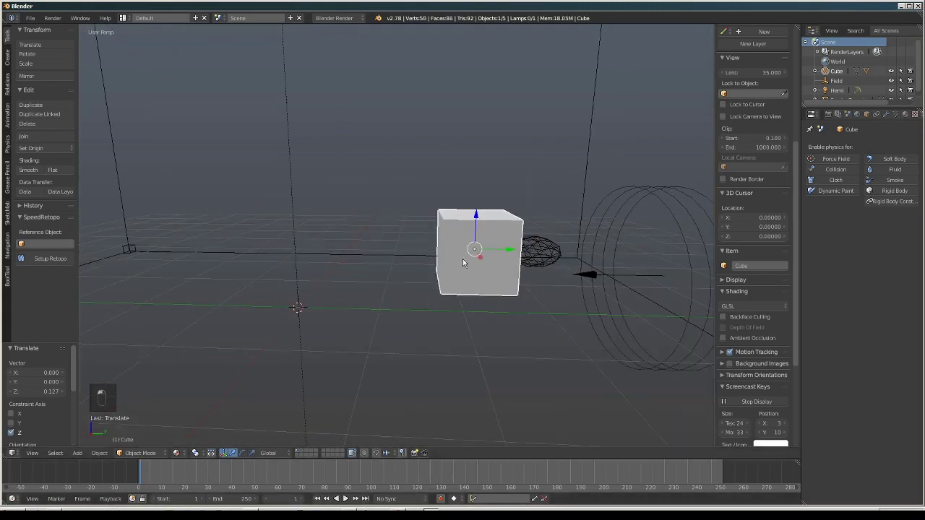
pyautogui.moveTo(420, 342); pyautogui.dragTo(518, 350, button='middle')
pyautogui.scroll(-5, 518, 350)
pyautogui.rightClick(466, 260)
pyautogui.moveTo(446, 272); pyautogui.dragTo(449, 304, button='middle')
pyautogui.rightClick(437, 275)
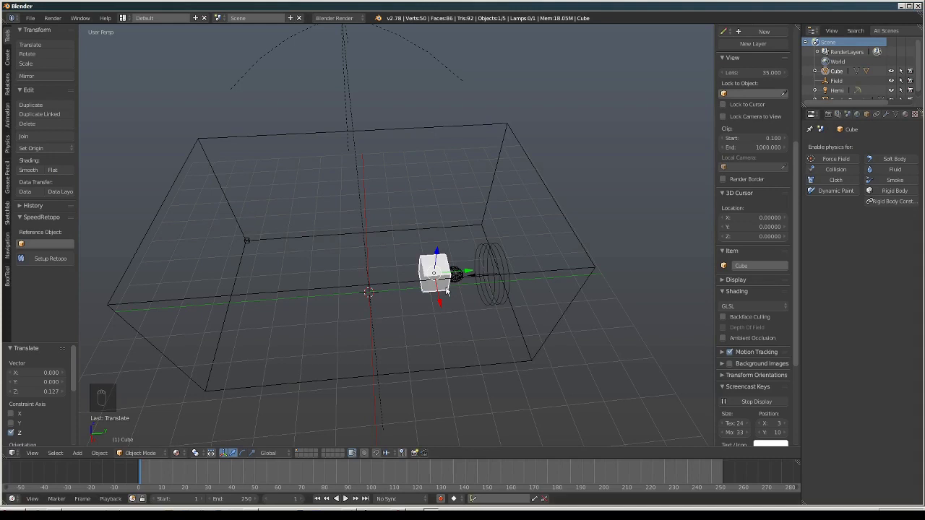
pyautogui.press('r')
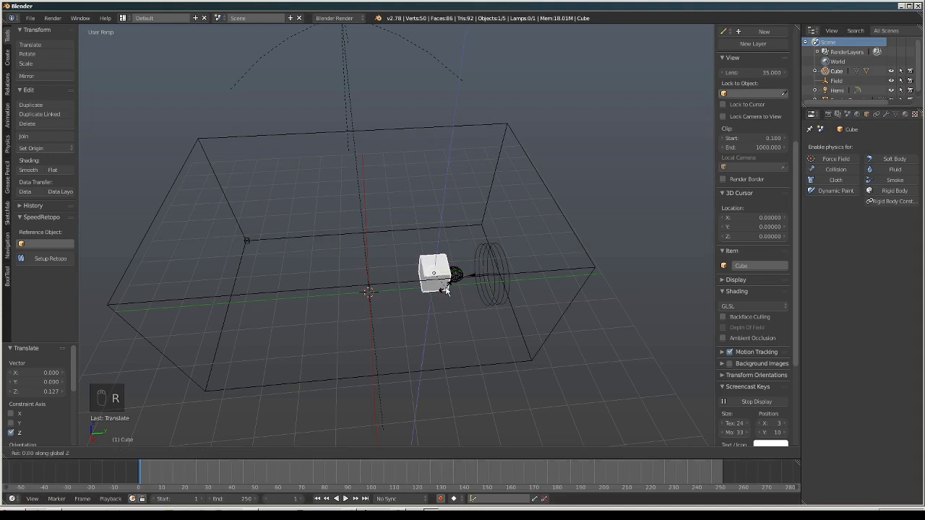
pyautogui.write('80')
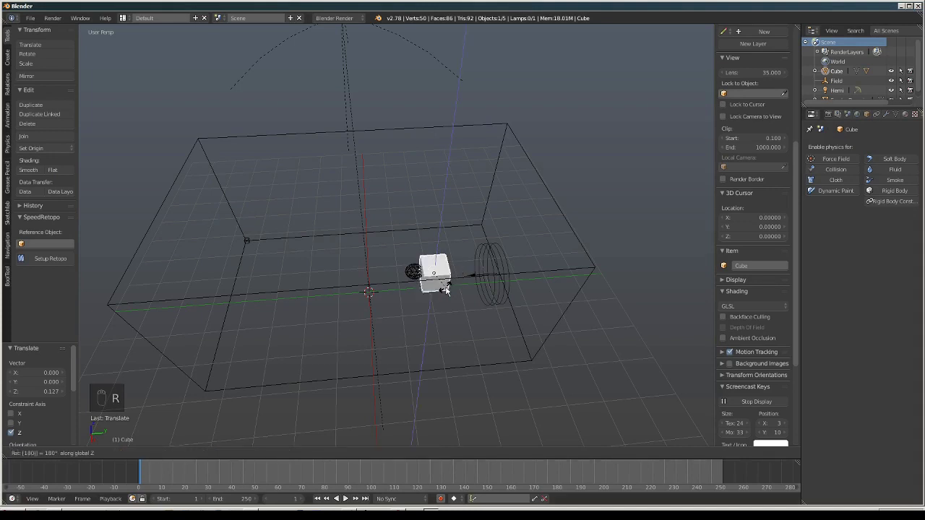
pyautogui.press('Return')
# Move the cube along Y by about -2.99 and back by 3.59 to beside the wind field, and insert a Location keyframe at frame 1
pyautogui.scroll(3, 445, 290)
pyautogui.moveTo(446, 290); pyautogui.dragTo(427, 250, button='middle')
pyautogui.moveTo(511, 271); pyautogui.dragTo(257, 269)
pyautogui.scroll(-5, 304, 282)
pyautogui.scroll(-4, 318, 272)
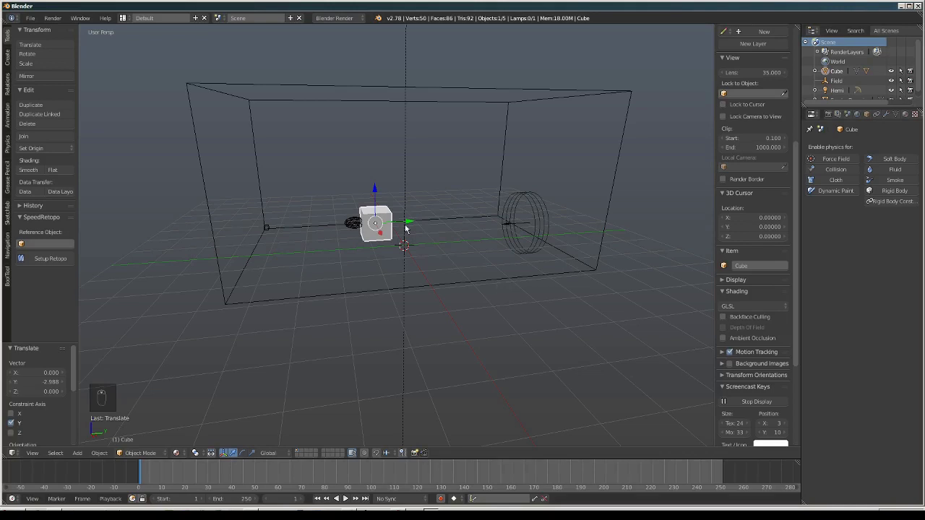
pyautogui.moveTo(405, 229); pyautogui.dragTo(467, 256)
pyautogui.scroll(3, 467, 255)
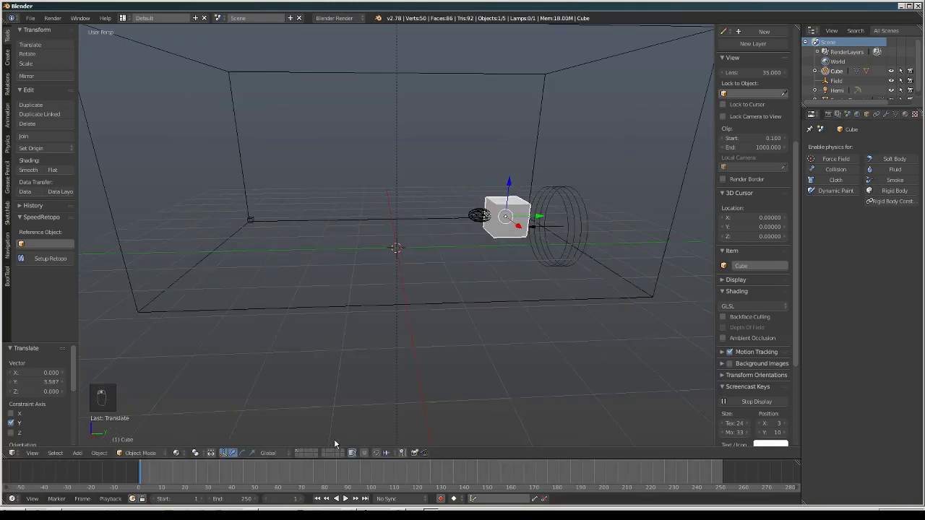
pyautogui.press('i')
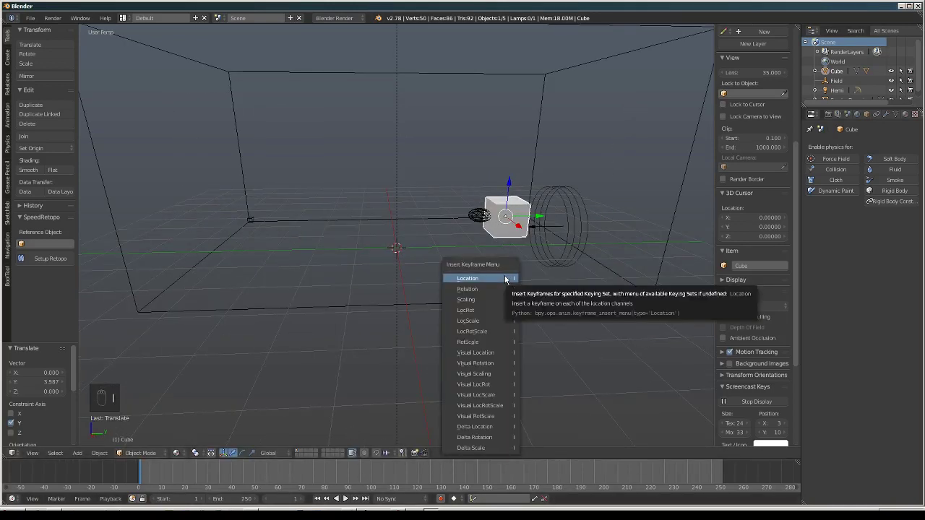
pyautogui.click(505, 279)
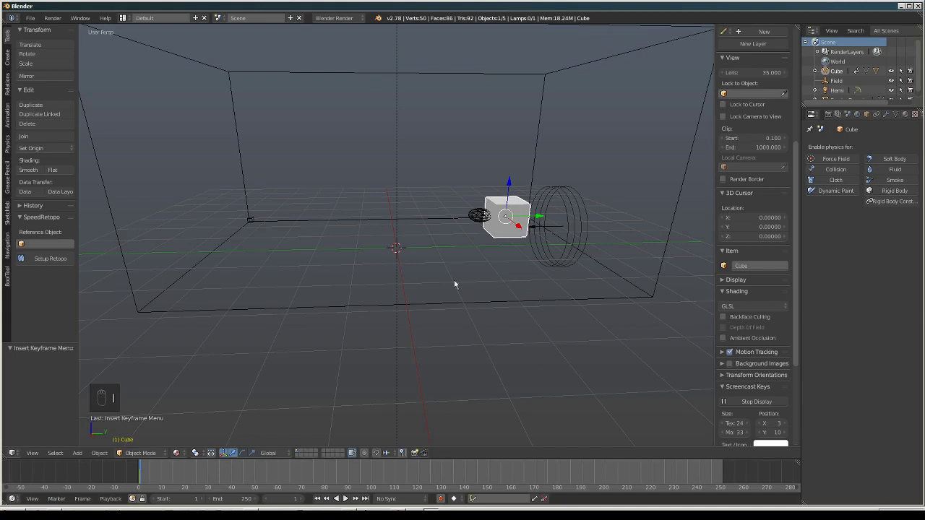
# At frame 40, raise the cube with its parented emitter above the wind field and insert a keyframe for its location
pyautogui.press('Escape')
pyautogui.moveTo(508, 193); pyautogui.dragTo(527, 121)
pyautogui.press('i')
pyautogui.click(471, 185)
pyautogui.moveTo(472, 190)
pyautogui.mouseDown(button='middle')
pyautogui.moveTo(434, 202)
pyautogui.moveTo(489, 200)
pyautogui.moveTo(478, 206)
pyautogui.mouseUp(button='middle')
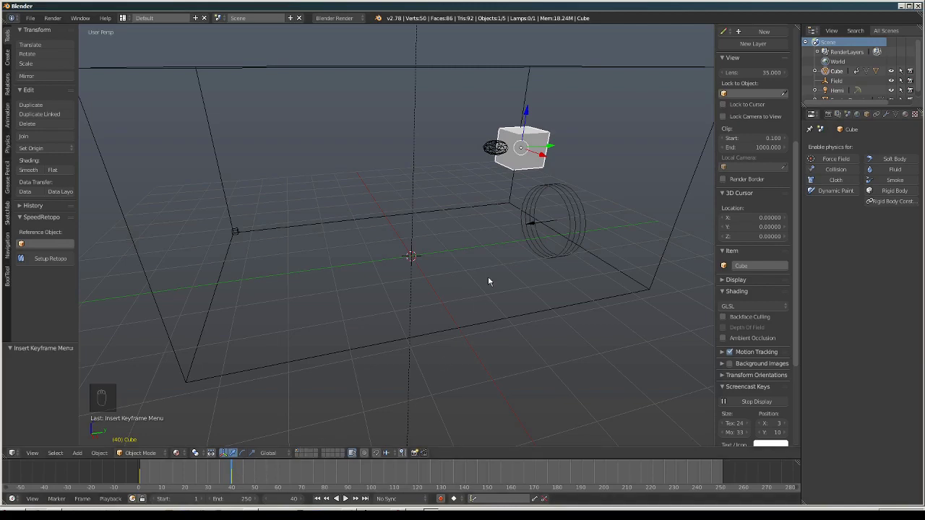
pyautogui.press('i')
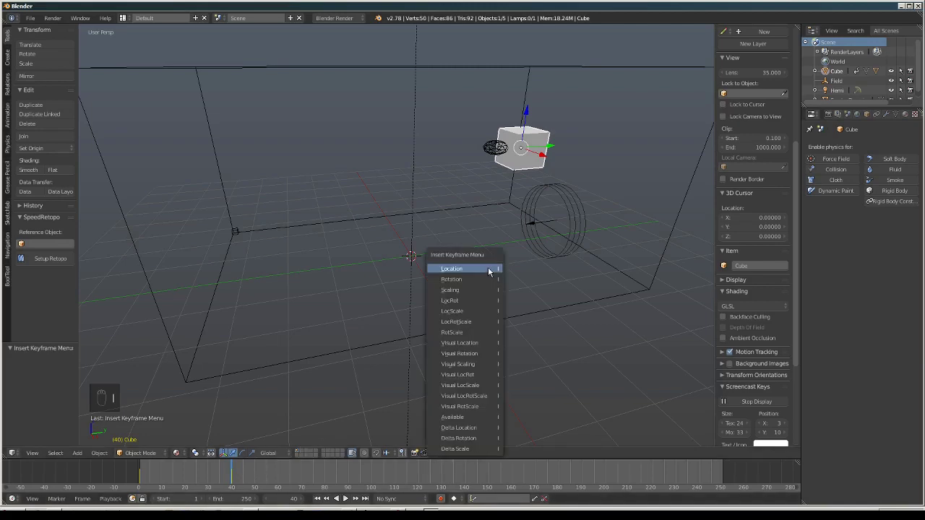
pyautogui.click(478, 309)
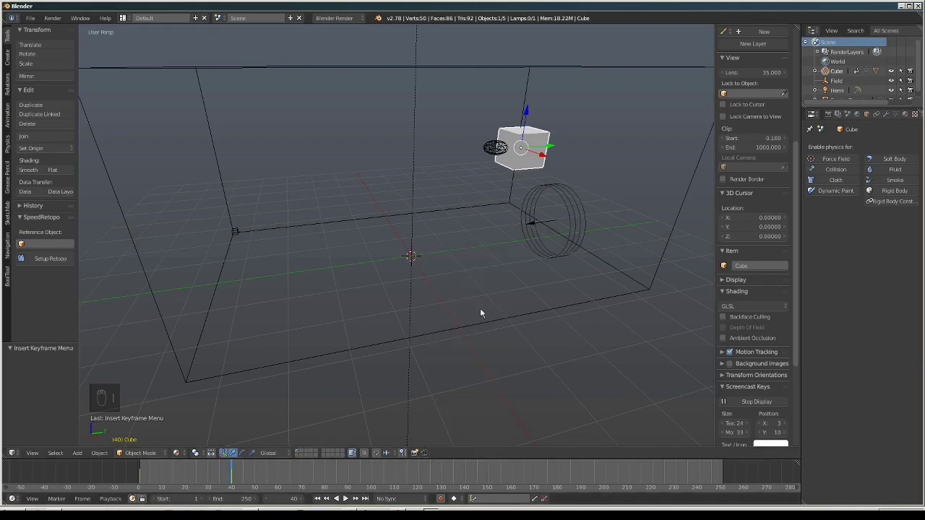
pyautogui.moveTo(479, 308); pyautogui.dragTo(468, 300, button='middle')
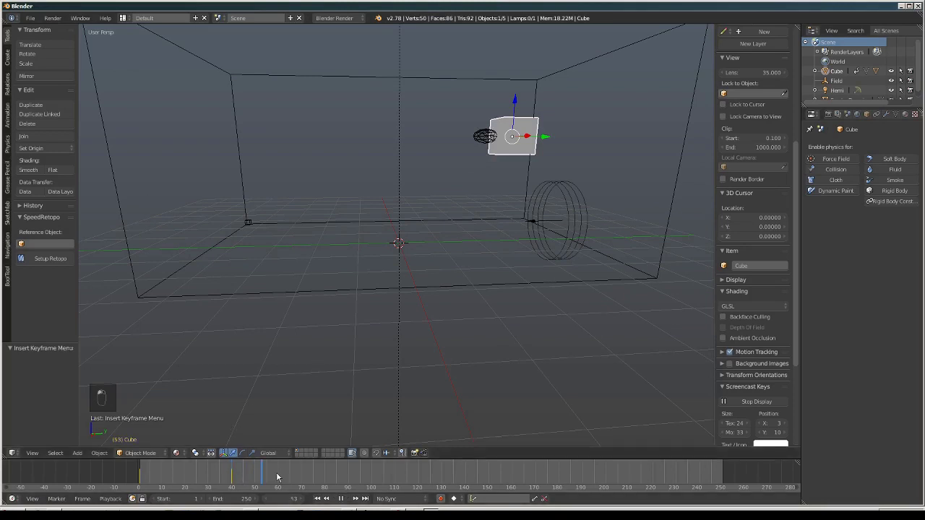
# At frame 55, lower the cube, move it 1.886 along X, rotate it 57.475° around Y, and keyframe its location and rotation
pyautogui.hotkey('alt', 'a')
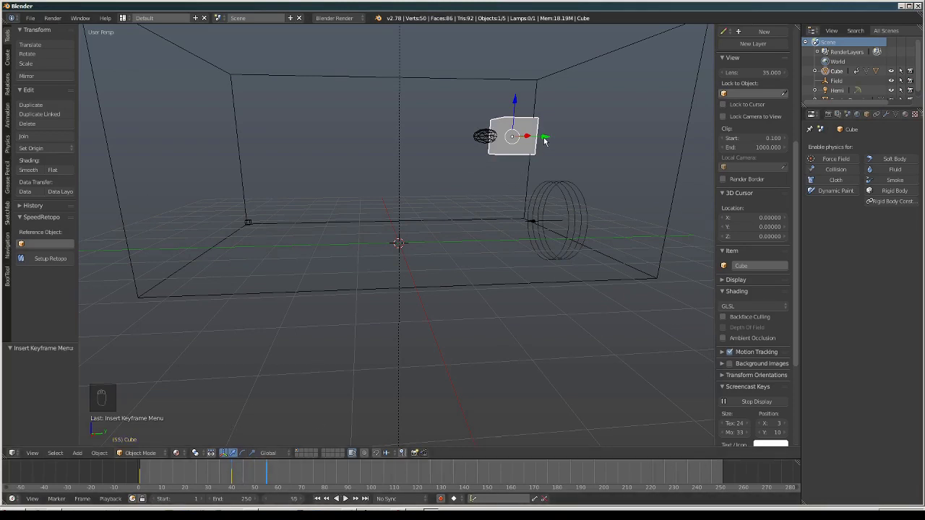
pyautogui.moveTo(516, 113); pyautogui.dragTo(506, 183)
pyautogui.moveTo(506, 182); pyautogui.dragTo(537, 246, button='middle')
pyautogui.moveTo(538, 246); pyautogui.dragTo(597, 289)
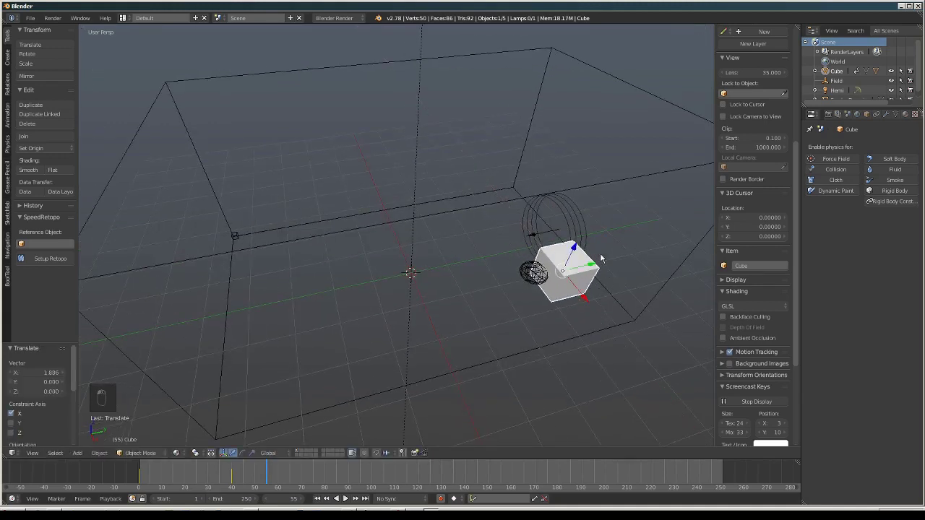
pyautogui.click(244, 454)
pyautogui.moveTo(585, 264); pyautogui.dragTo(591, 281)
pyautogui.press('i')
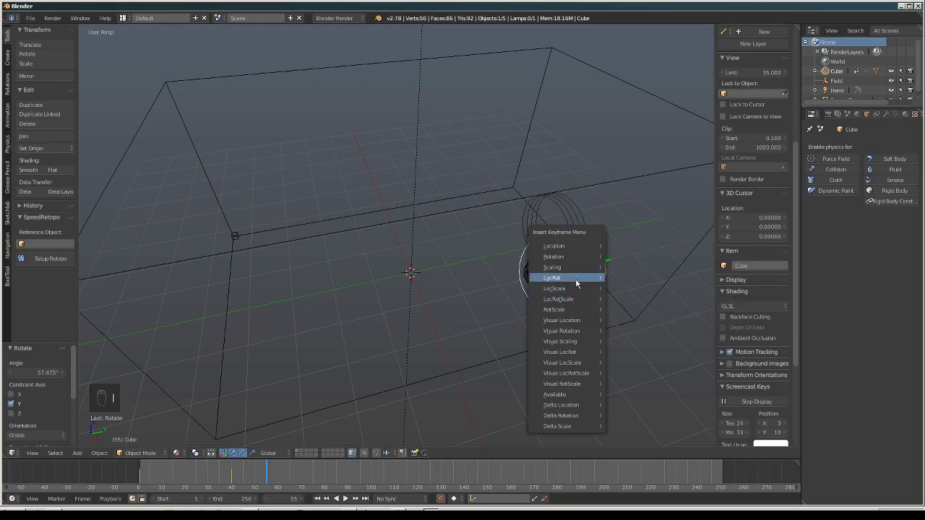
pyautogui.click(578, 299)
pyautogui.moveTo(579, 318); pyautogui.dragTo(555, 315, button='middle')
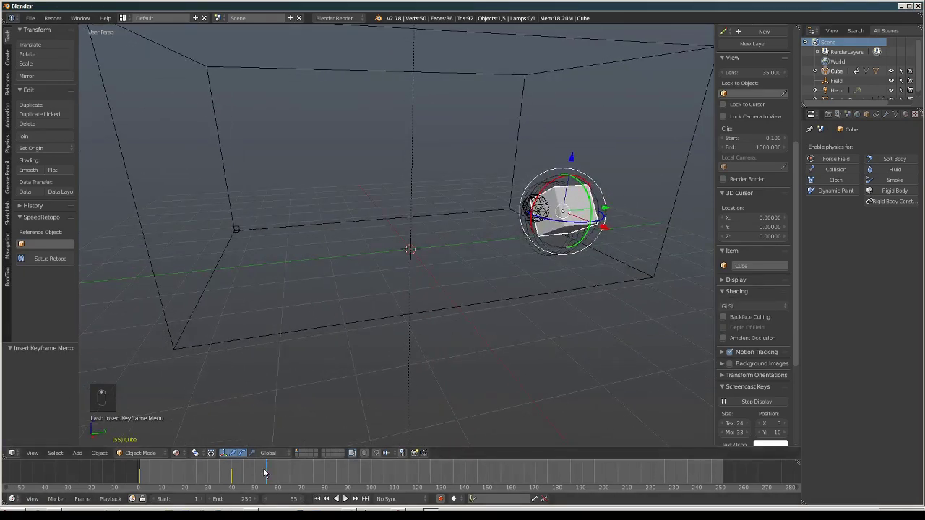
# At frame 64, move the cube 0.274 along X, rotate it -77.899° around Y, and insert a LocRot keyframe
pyautogui.hotkey('alt', 'a')
pyautogui.moveTo(599, 230); pyautogui.dragTo(612, 232)
pyautogui.press('r')
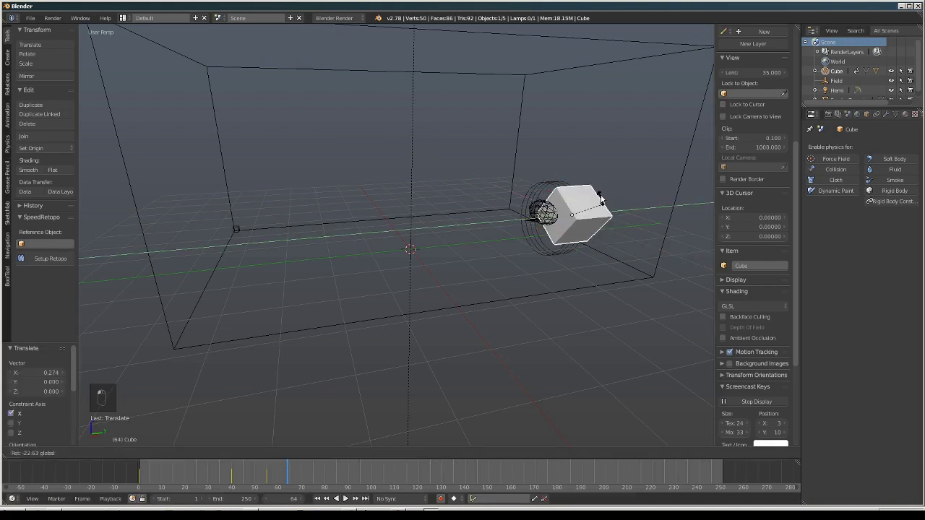
pyautogui.click(586, 167)
pyautogui.press('u')
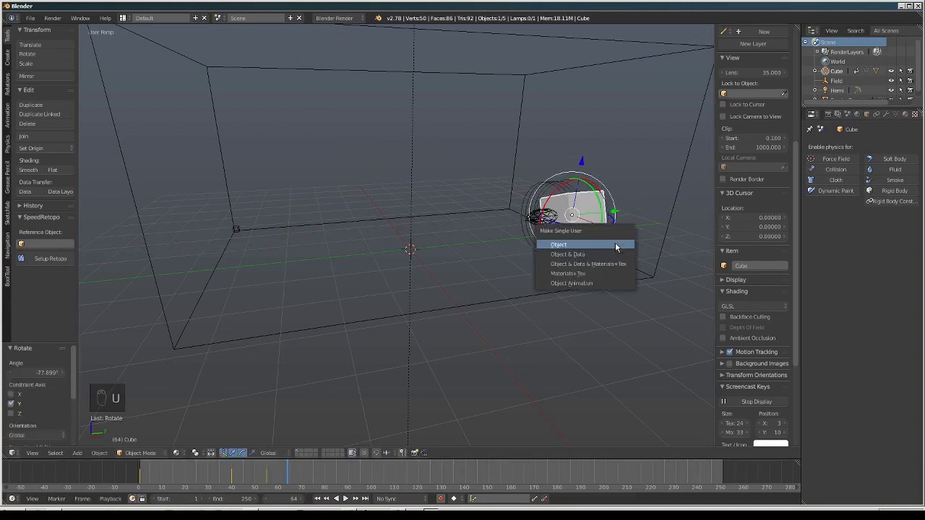
pyautogui.press('i')
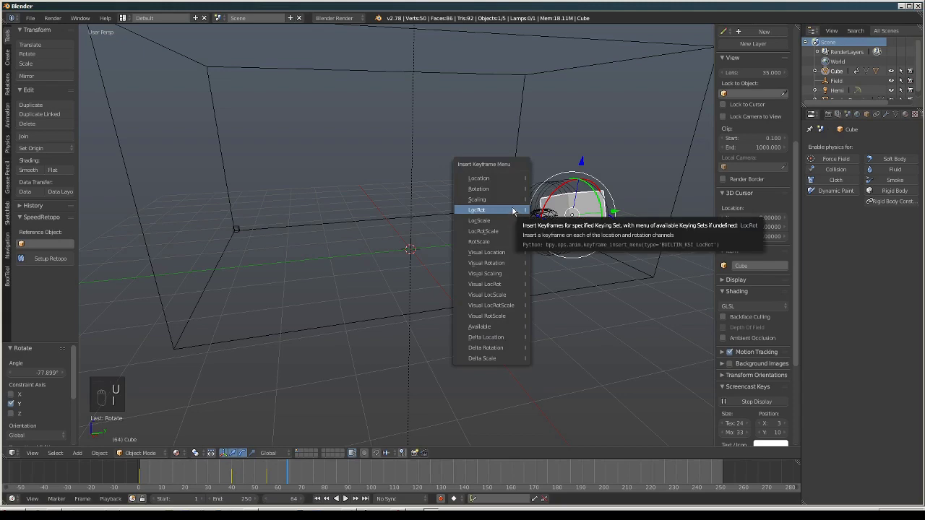
pyautogui.click(517, 210)
pyautogui.moveTo(494, 248); pyautogui.dragTo(470, 274, button='middle')
# At frame 85, move the cube back up and away to above the wind field, and insert a LocRot keyframe
pyautogui.hotkey('alt', 'a')
pyautogui.hotkey('alt', 'a')
pyautogui.moveTo(622, 249); pyautogui.dragTo(517, 187)
pyautogui.press('i')
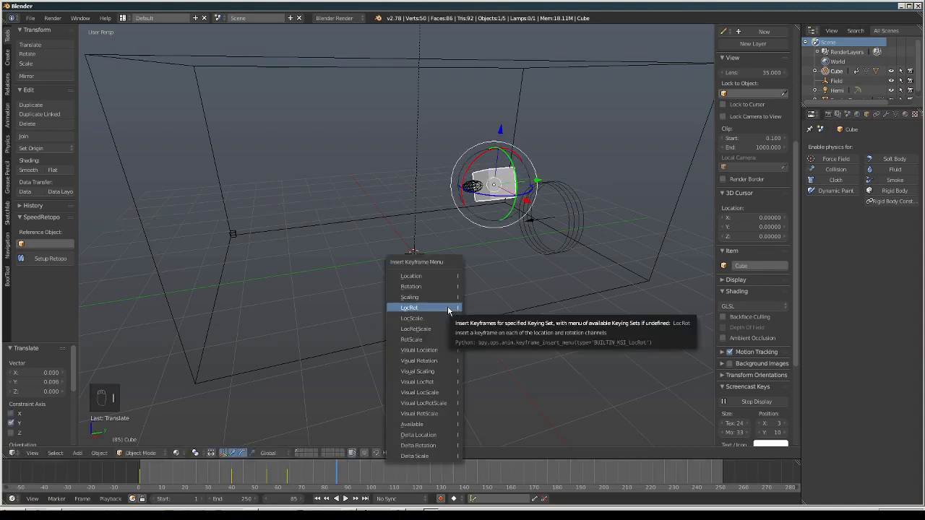
pyautogui.click(412, 307)
pyautogui.moveTo(399, 317); pyautogui.dragTo(498, 315, button='middle')
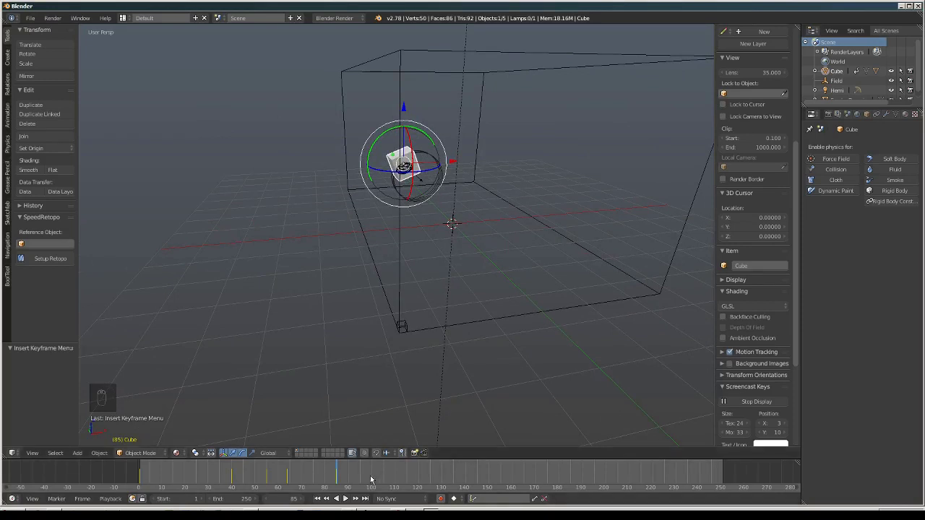
# At frame 95, shift the cube sideways along X, raise it 0.331 along Z, and insert a LocRot keyframe
pyautogui.click(361, 481)
pyautogui.moveTo(456, 163); pyautogui.dragTo(410, 140)
pyautogui.press('i')
pyautogui.click(423, 157)
pyautogui.moveTo(423, 157); pyautogui.dragTo(405, 245, button='middle')
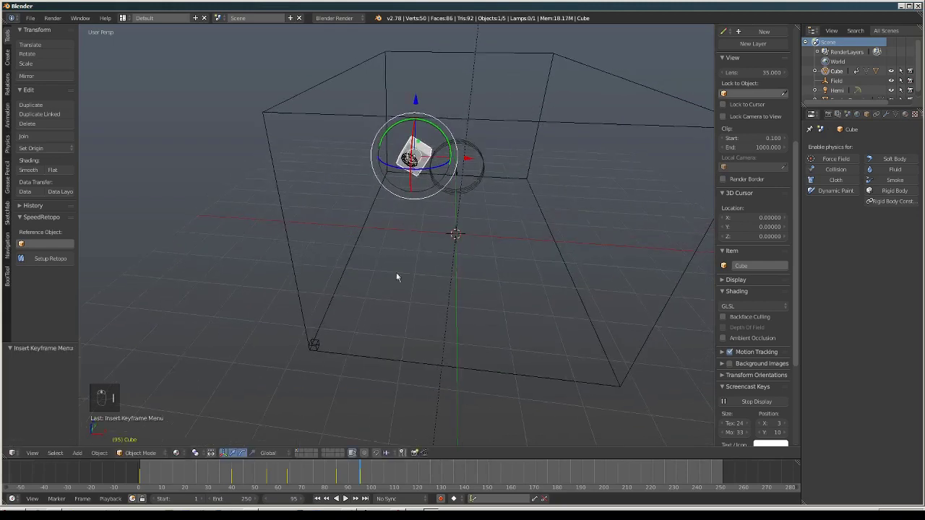
pyautogui.moveTo(415, 99); pyautogui.dragTo(419, 90)
pyautogui.press('i')
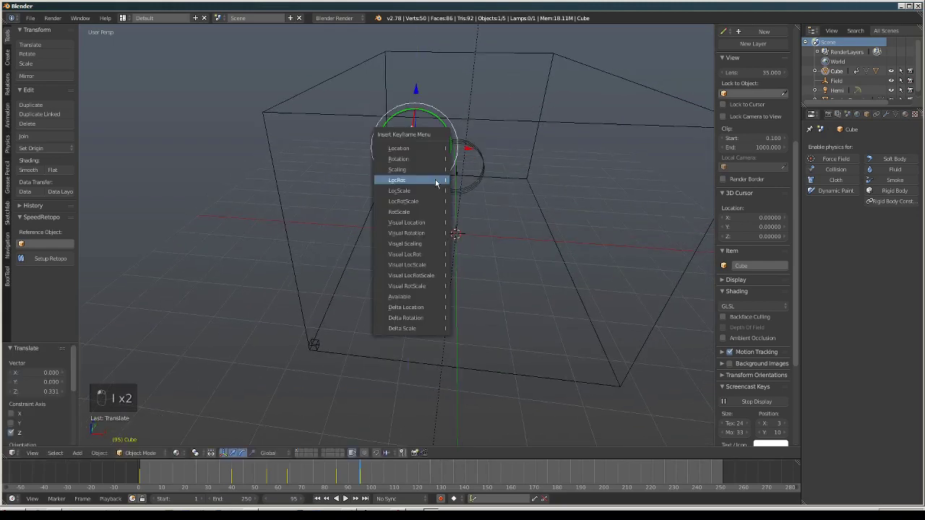
pyautogui.click(435, 181)
pyautogui.moveTo(435, 181); pyautogui.dragTo(434, 231, button='middle')
pyautogui.scroll(2, 383, 485)
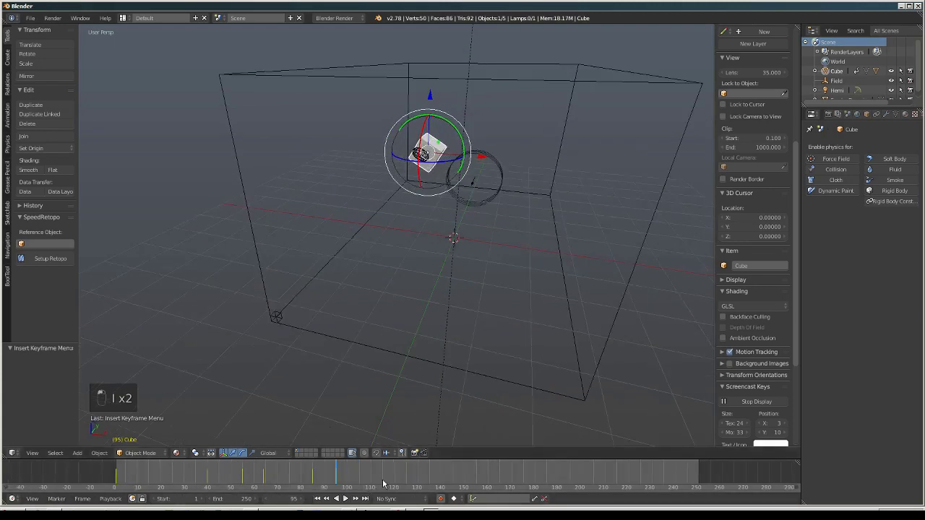
# At frame 147, move the cube -4.425 along Y, lower it slightly, and insert a LocRot keyframe
pyautogui.moveTo(455, 391); pyautogui.dragTo(385, 347, button='middle')
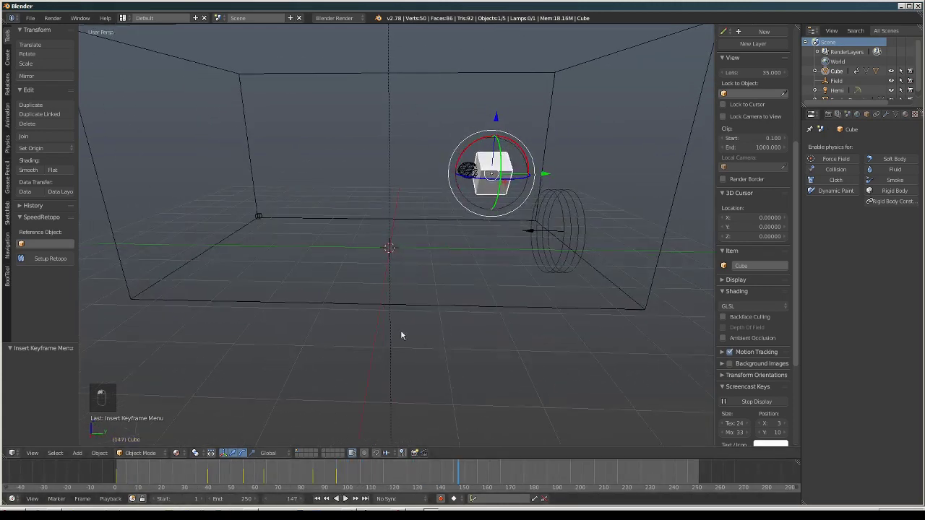
pyautogui.moveTo(548, 179); pyautogui.dragTo(386, 179)
pyautogui.press('i')
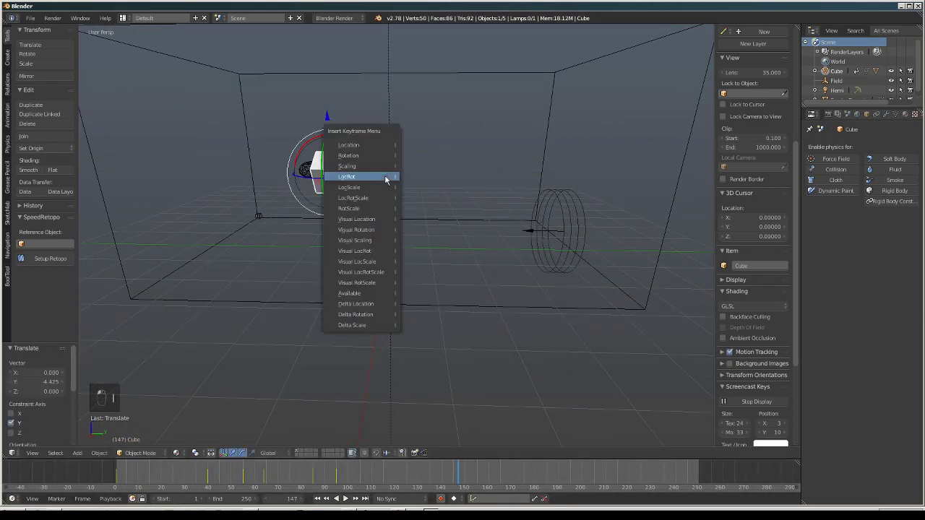
pyautogui.click(385, 177)
pyautogui.moveTo(335, 118); pyautogui.dragTo(330, 135)
pyautogui.press('i')
pyautogui.click(329, 128)
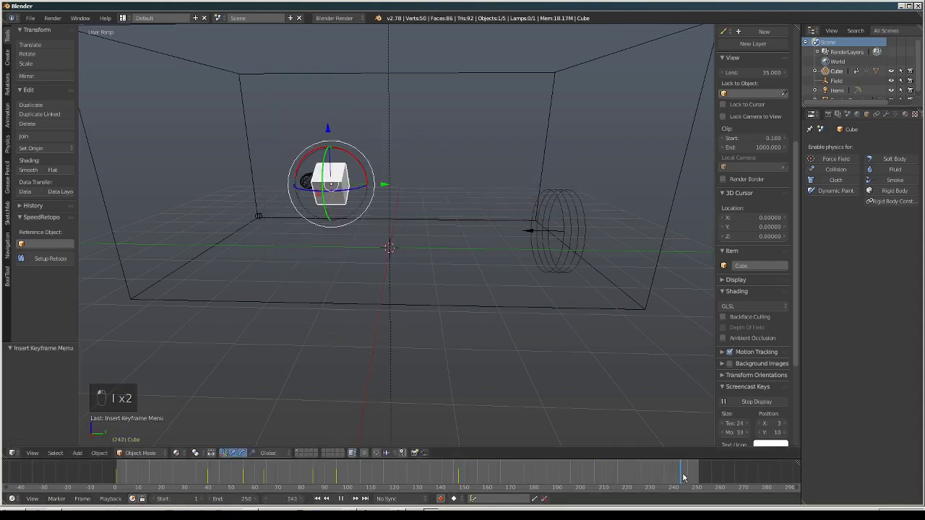
# At frame 250, move the cube along X and insert a keyframe for its final position
pyautogui.moveTo(405, 340); pyautogui.dragTo(435, 254, button='middle')
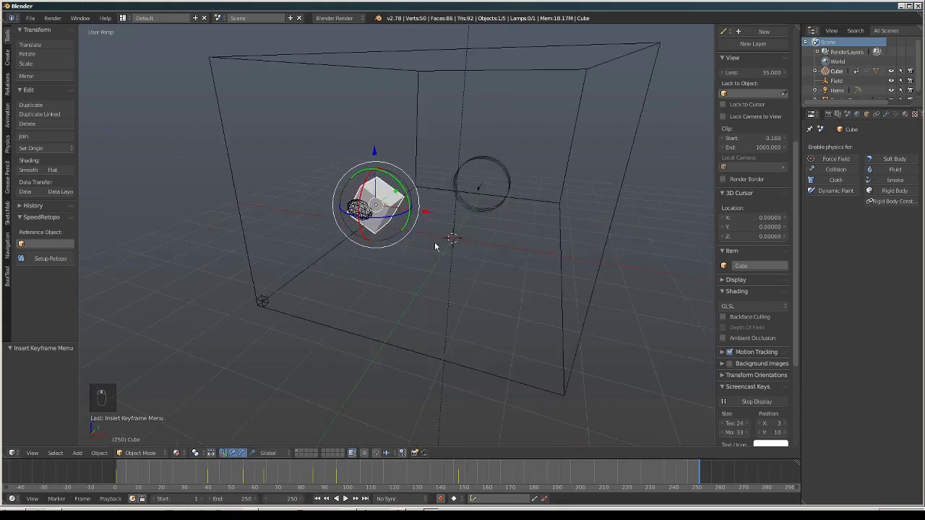
pyautogui.moveTo(422, 213); pyautogui.dragTo(469, 172)
pyautogui.press('i')
pyautogui.click(444, 155)
pyautogui.moveTo(516, 243); pyautogui.dragTo(456, 236, button='middle')
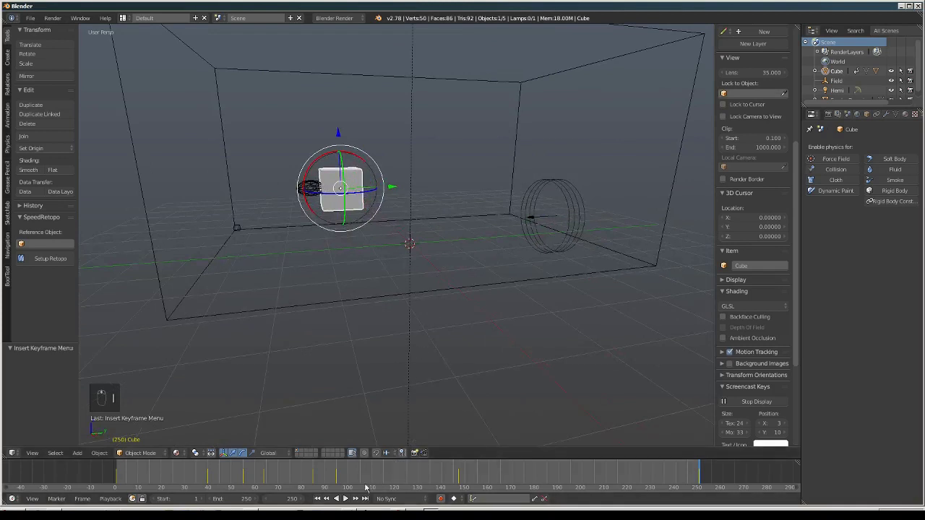
# Play the simulation from the first frame, set the wind field's strength to 7, and stop playback at frame 80
pyautogui.click(317, 498)
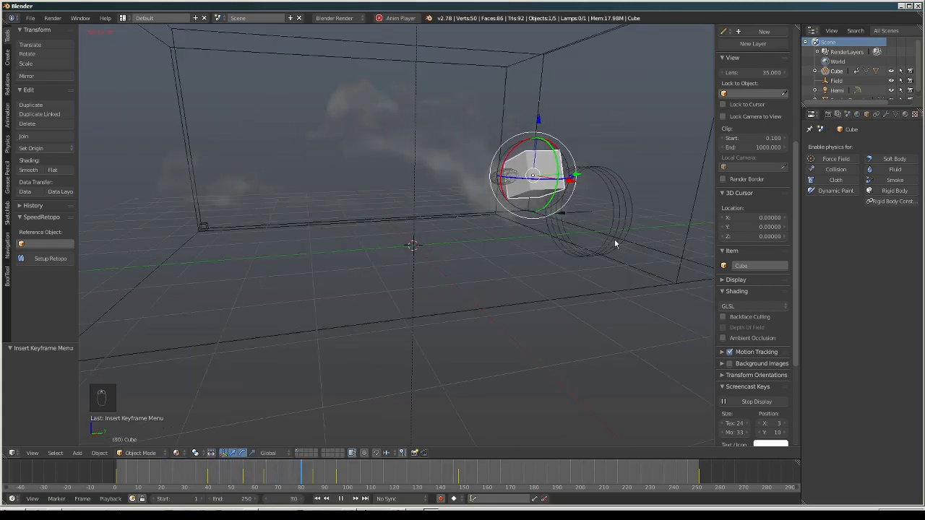
pyautogui.rightClick(595, 253)
pyautogui.scroll(-2, 755, 231)
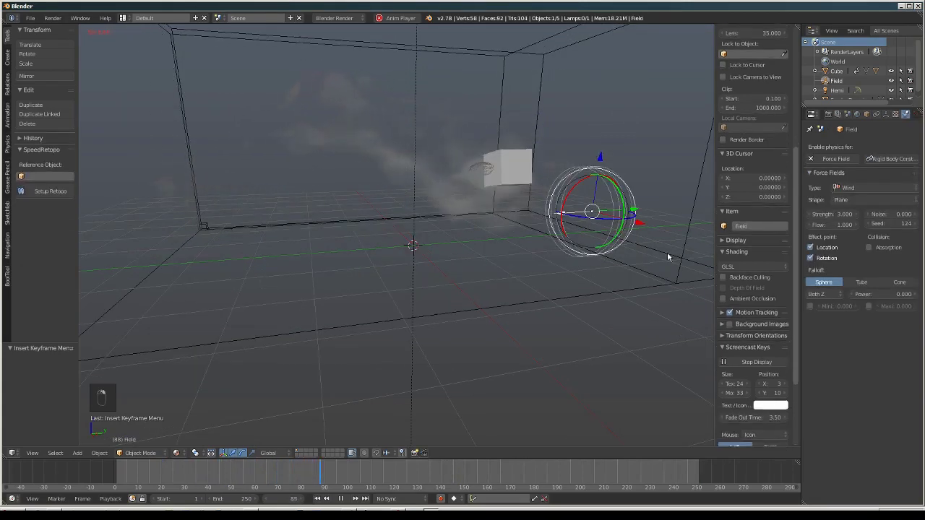
pyautogui.click(839, 215)
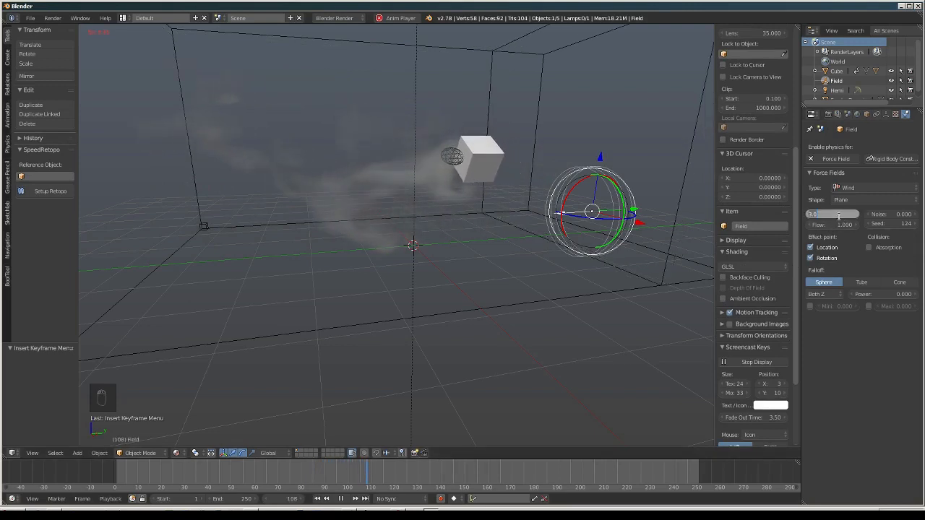
pyautogui.write('7')
pyautogui.press('Return')
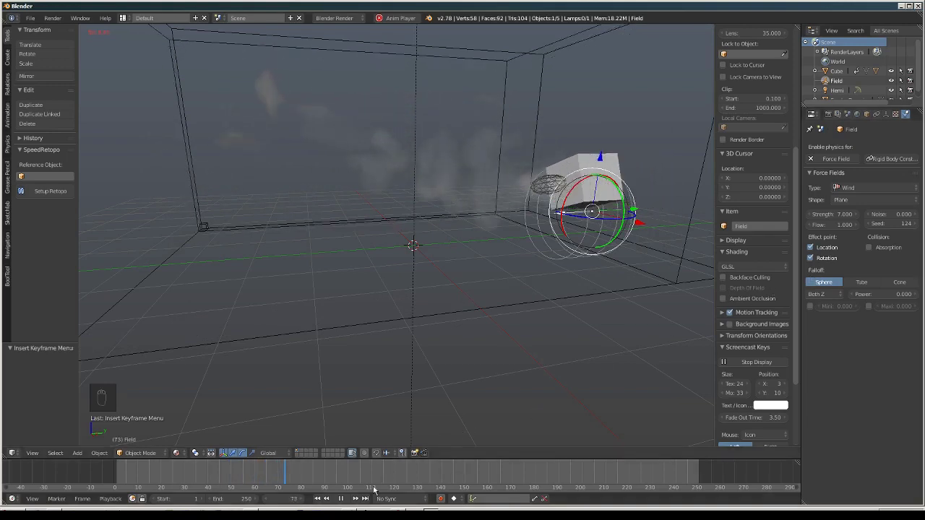
pyautogui.click(342, 499)
# Lengthen the smoke domain by moving its end face farthest from the wind field -5.396 along Y
pyautogui.moveTo(469, 311)
pyautogui.mouseDown(button='middle')
pyautogui.moveTo(468, 287)
pyautogui.moveTo(476, 294)
pyautogui.moveTo(455, 284)
pyautogui.moveTo(465, 275)
pyautogui.moveTo(479, 287)
pyautogui.moveTo(467, 299)
pyautogui.mouseUp(button='middle')
pyautogui.rightClick(476, 287)
pyautogui.press('Tab')
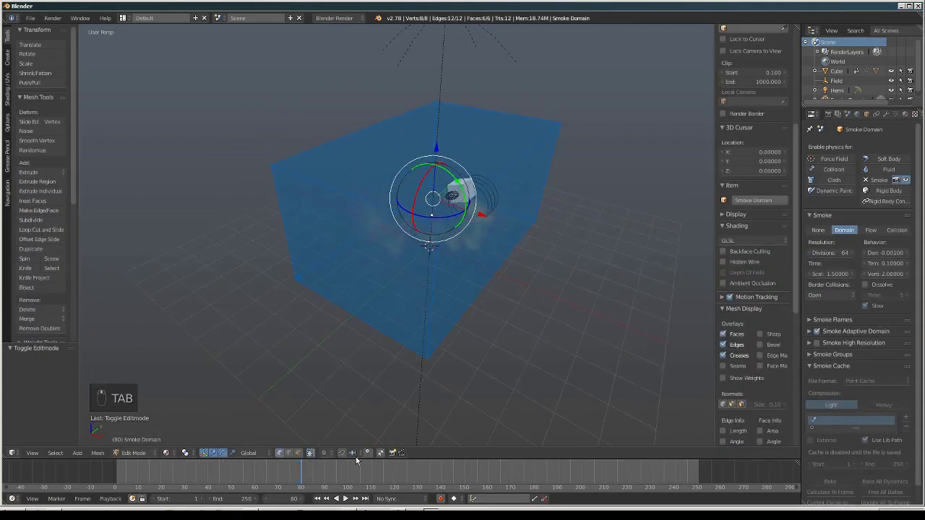
pyautogui.click(298, 453)
pyautogui.rightClick(362, 263)
pyautogui.press('g')
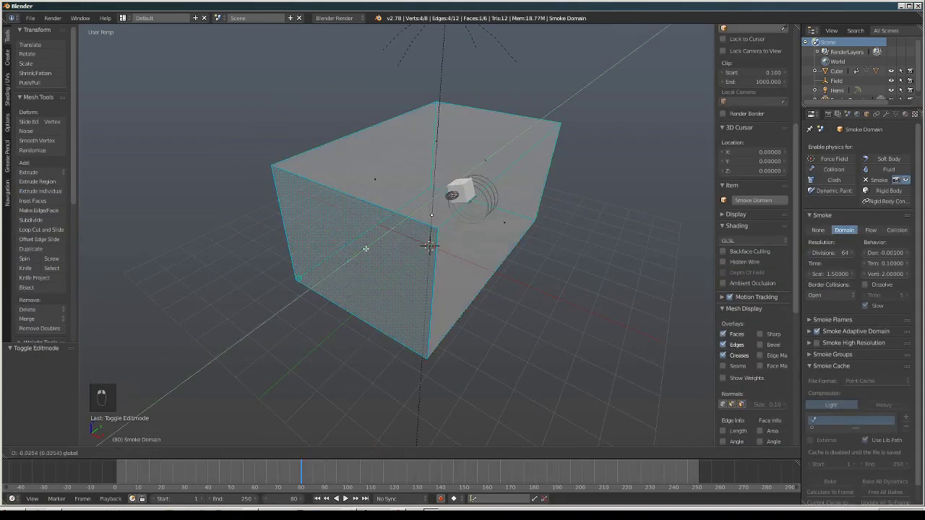
pyautogui.press('y')
pyautogui.click(184, 397)
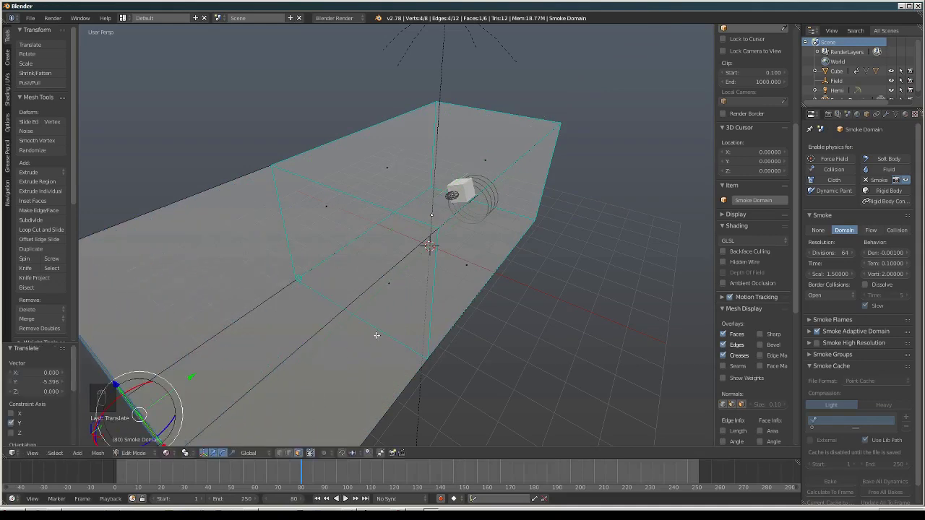
pyautogui.press('Tab')
# Examine the lengthened smoke domain's extent around the smoke, the cube and the wind field, in Edit and Object Mode
pyautogui.scroll(-5, 530, 287)
pyautogui.moveTo(528, 285); pyautogui.dragTo(407, 279, button='middle')
pyautogui.press('Tab')
pyautogui.press('Tab')
pyautogui.scroll(3, 434, 274)
pyautogui.press('Tab')
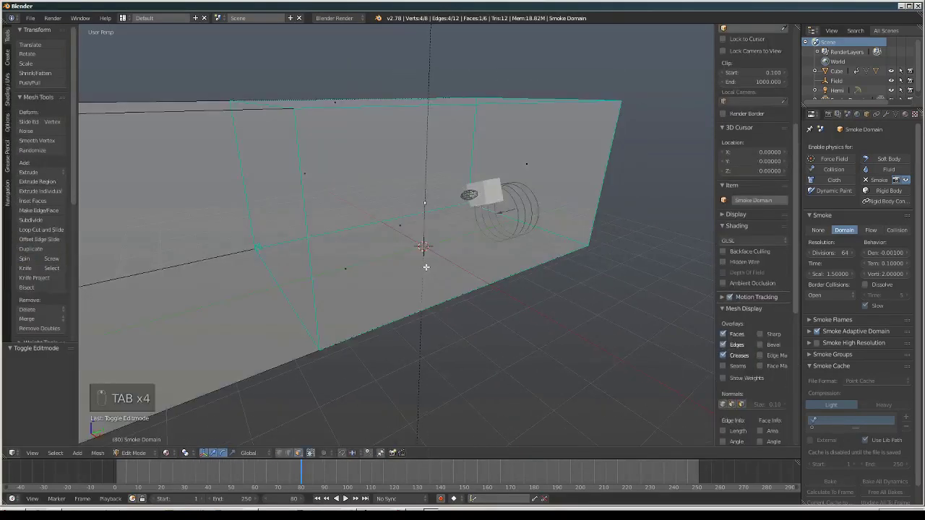
pyautogui.scroll(-3, 426, 267)
pyautogui.press('Tab')
pyautogui.scroll(-3, 427, 296)
pyautogui.moveTo(487, 307); pyautogui.dragTo(454, 268, button='middle')
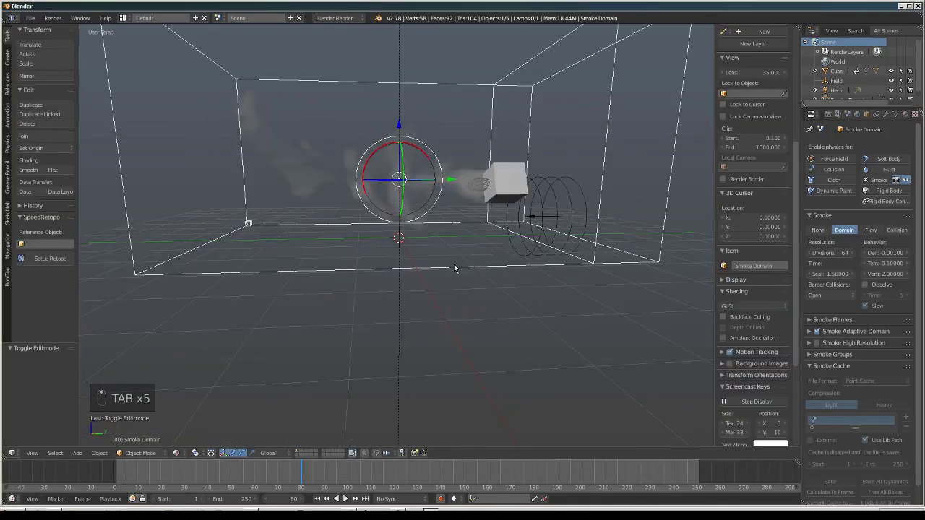
pyautogui.scroll(2, 454, 268)
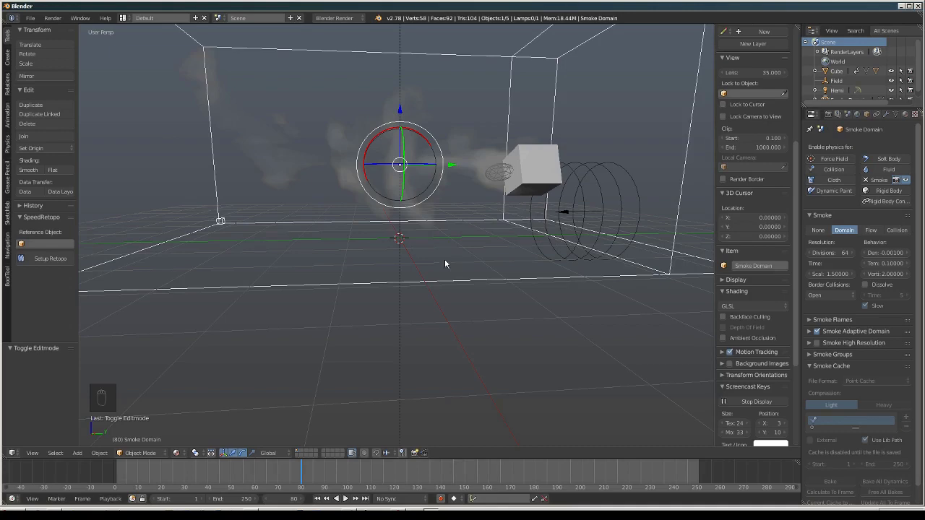
pyautogui.moveTo(454, 268); pyautogui.dragTo(457, 282, button='middle')
pyautogui.scroll(-4, 455, 284)
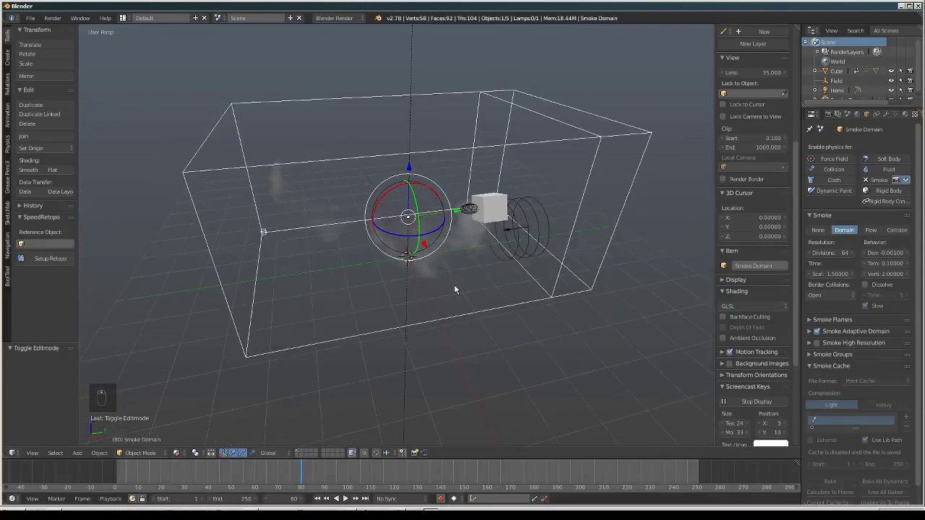
pyautogui.scroll(2, 462, 297)
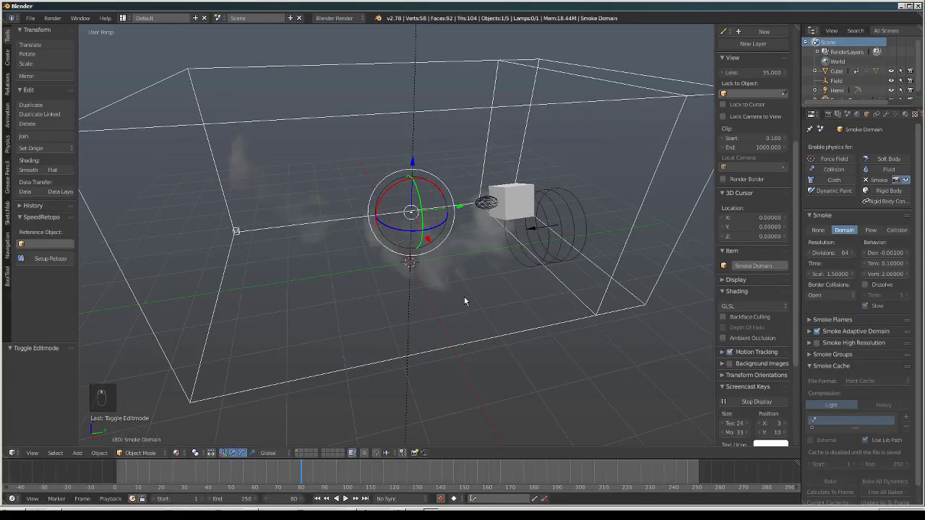
pyautogui.moveTo(465, 301); pyautogui.dragTo(456, 287, button='middle')
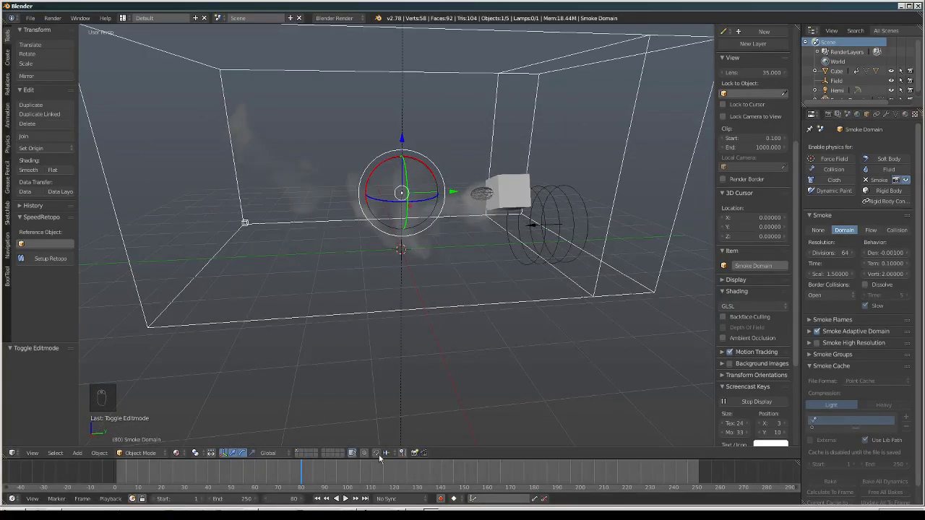
# Replay the smoke simulation from the first frame with the lengthened domain
pyautogui.click(317, 499)
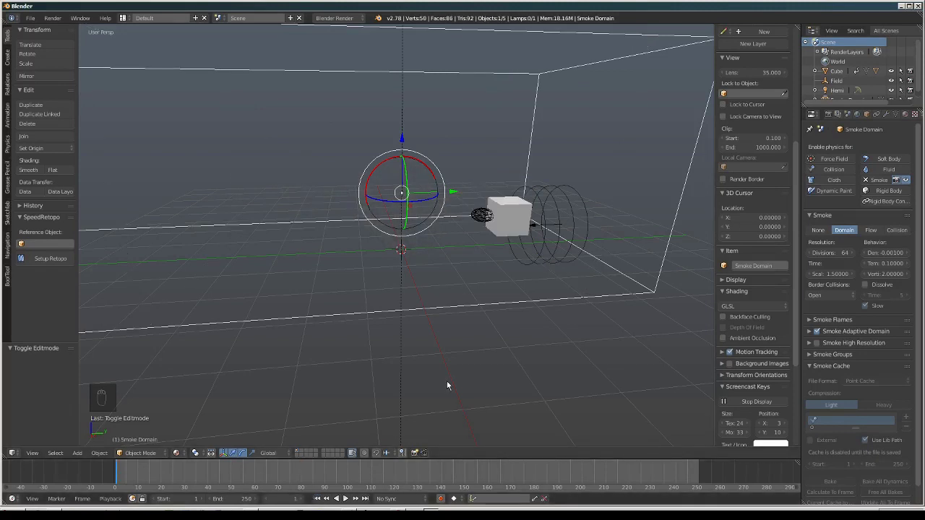
pyautogui.click(345, 499)
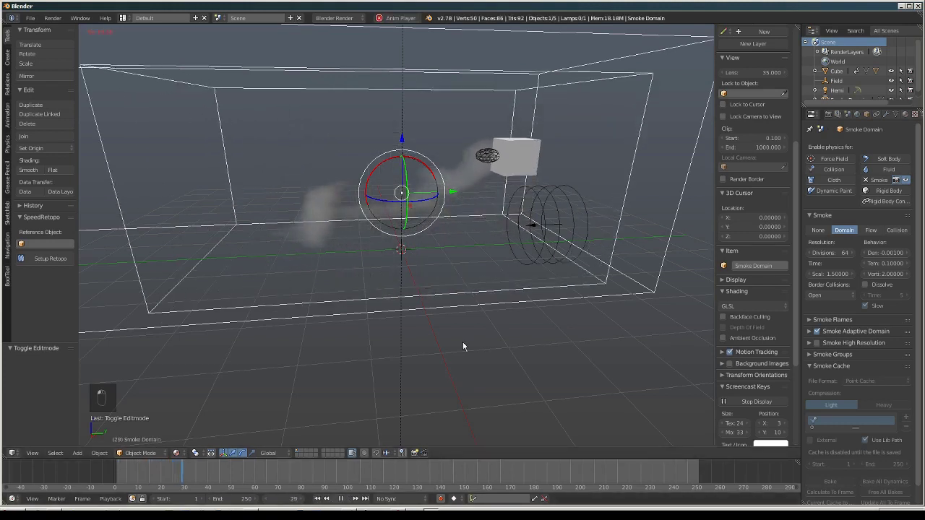